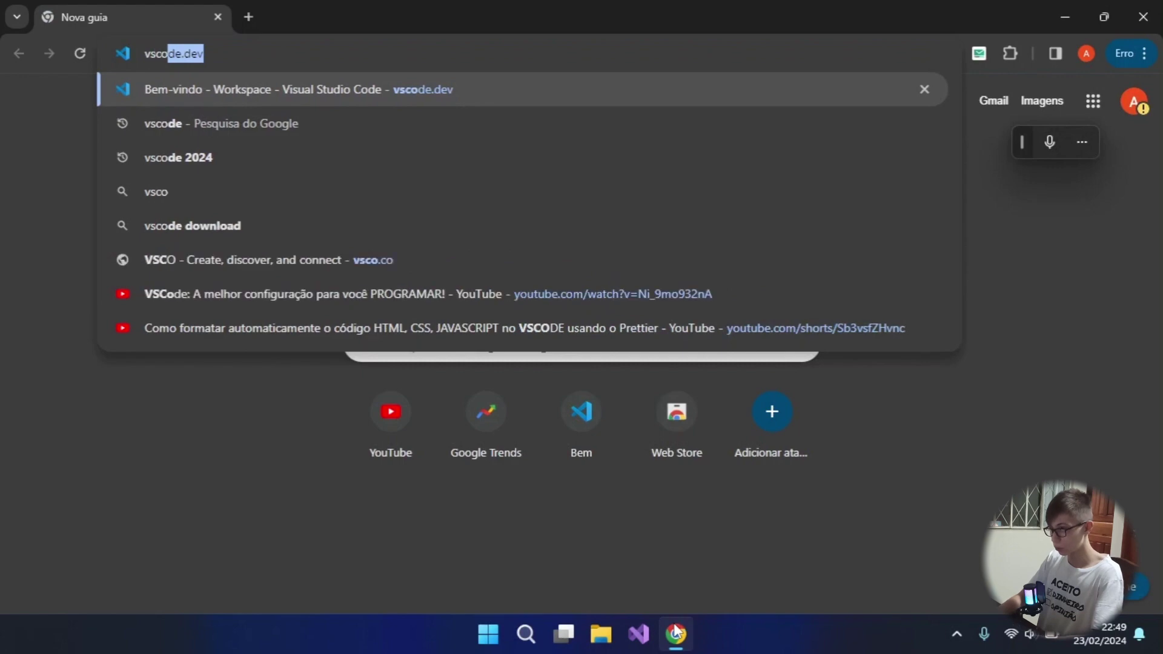
Search Google for vscode and open the official Visual Studio Code website.
{"action": "key", "text": "Delete"}
{"action": "key", "text": "Return"}
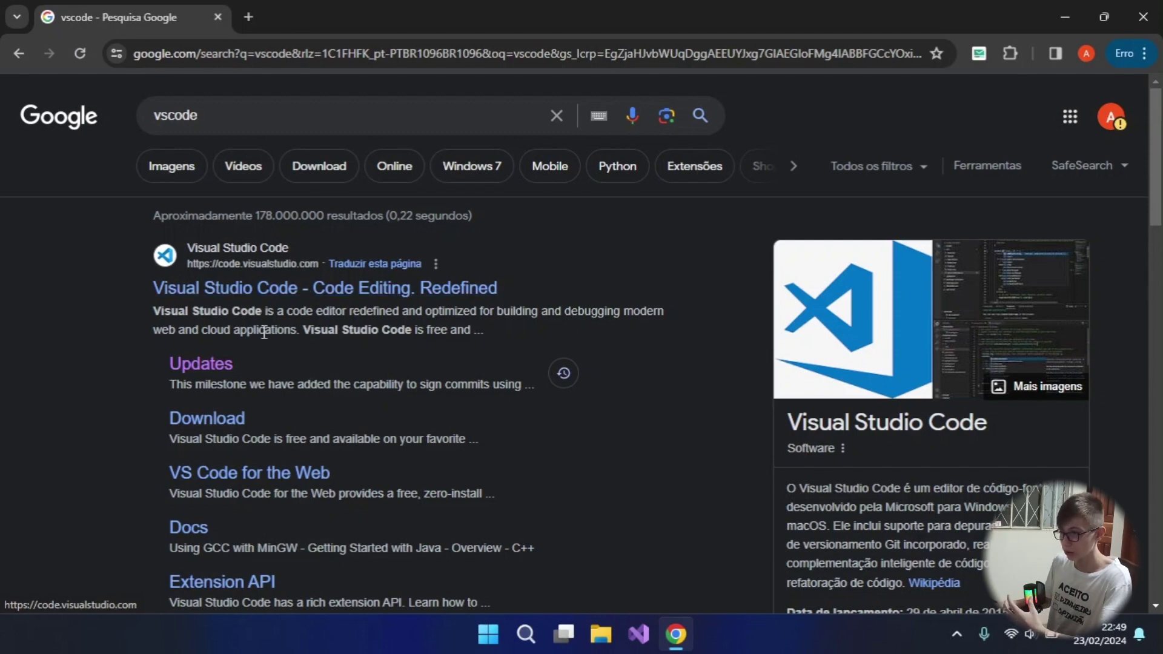
{"action": "left_click", "coordinate": [268, 292]}
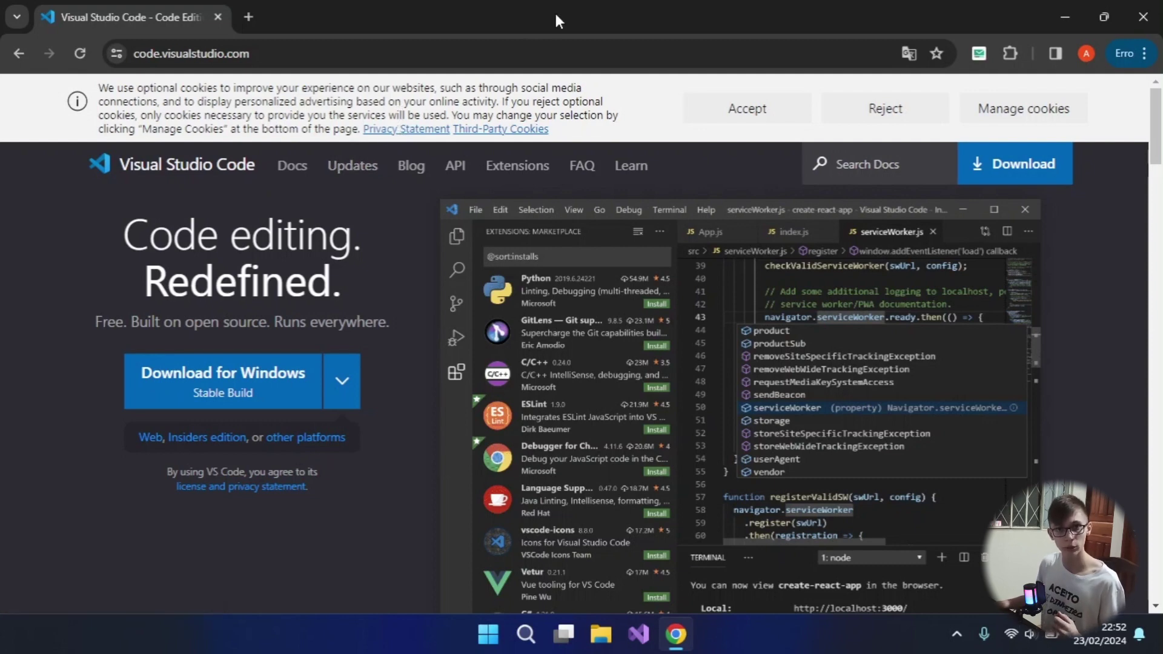
Download the stable Visual Studio Code build for Windows and run the downloaded installer.
{"action": "right_click", "coordinate": [375, 335]}
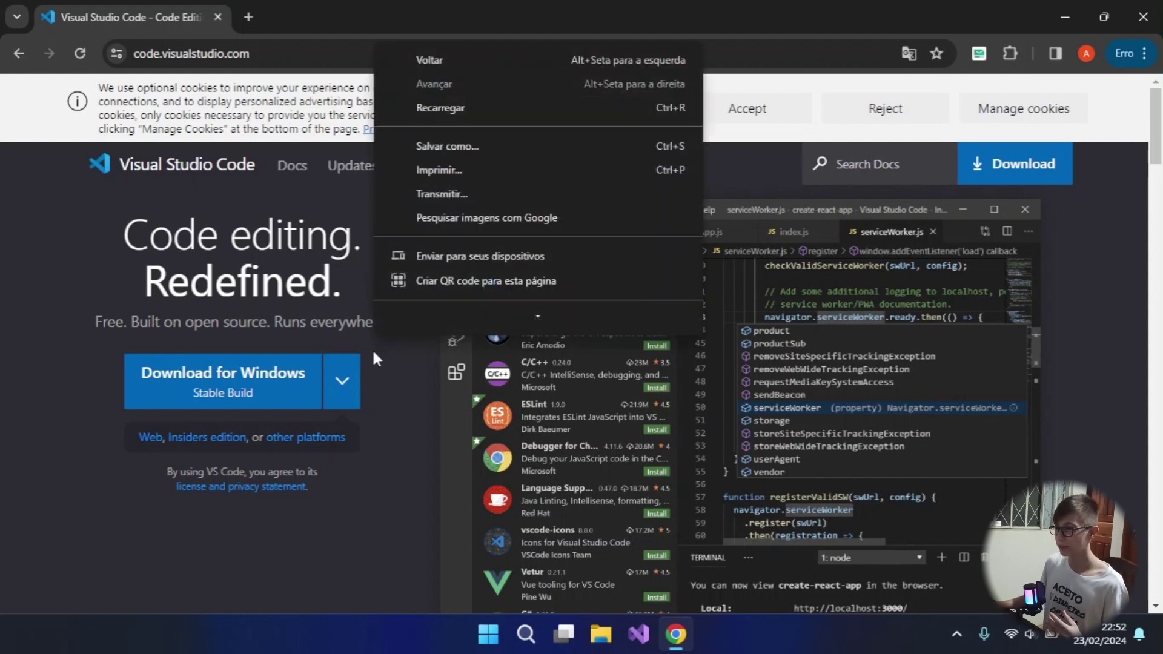
{"action": "left_click", "coordinate": [374, 354]}
{"action": "left_click", "coordinate": [341, 380]}
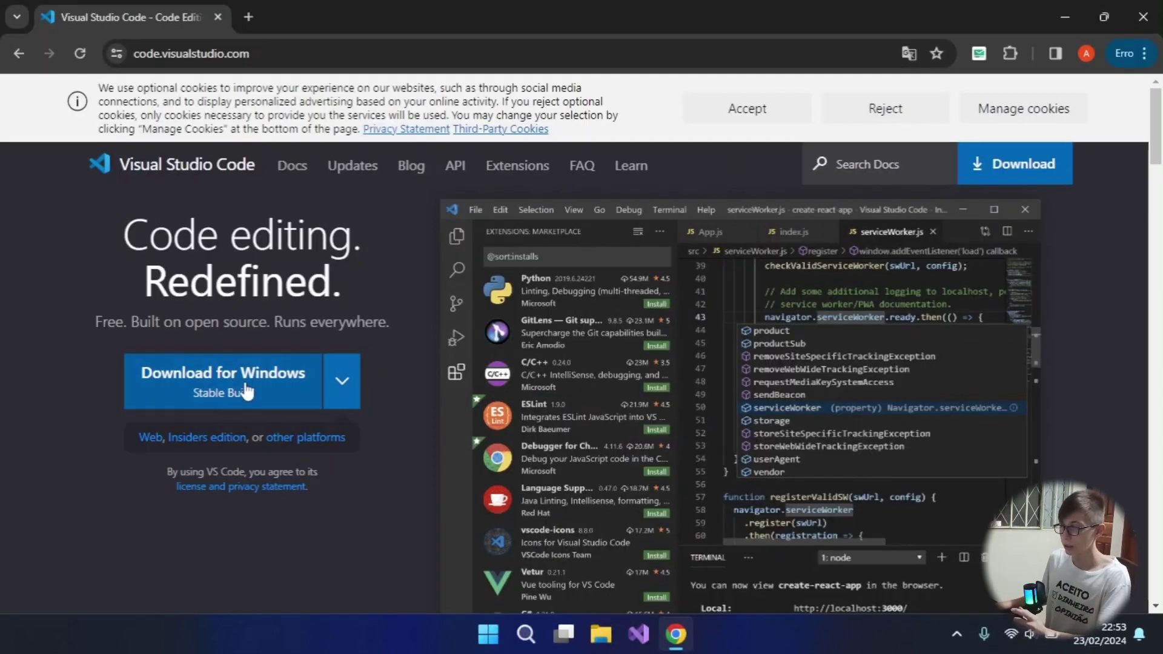
{"action": "left_click", "coordinate": [272, 390]}
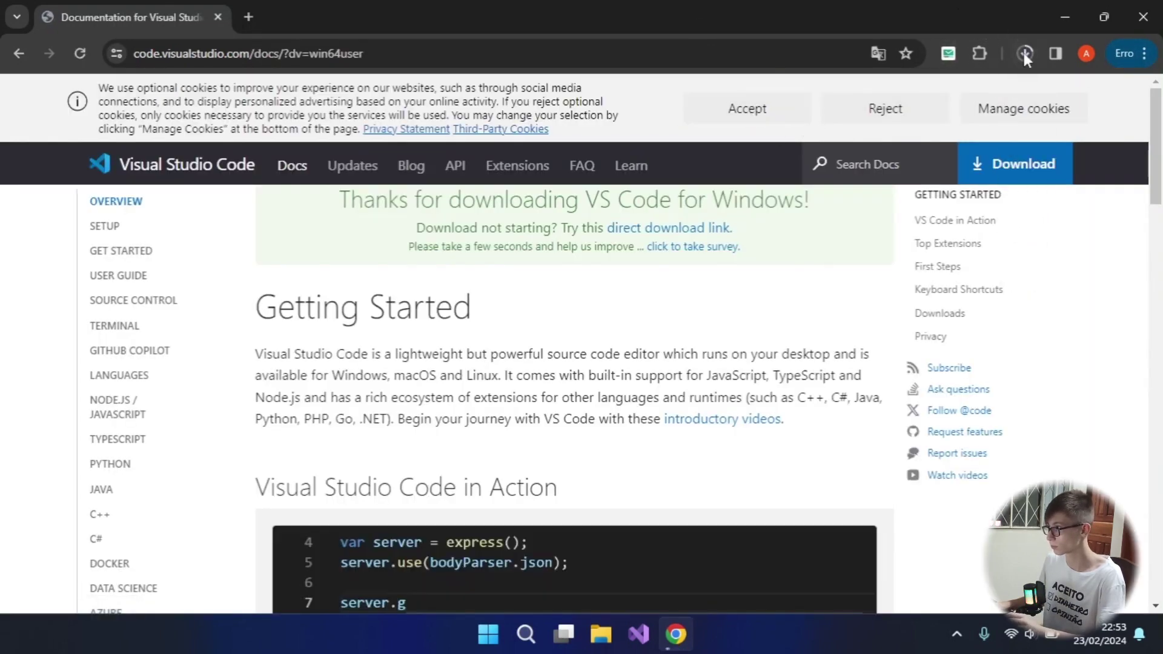
{"action": "left_click", "coordinate": [1023, 52]}
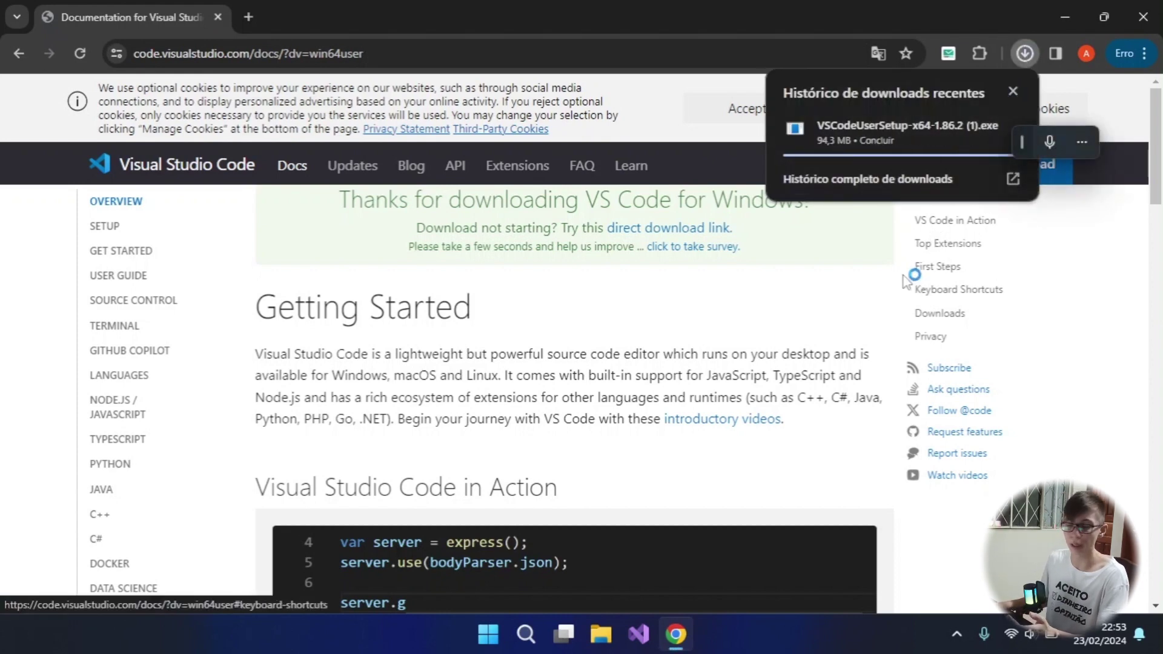
{"action": "left_click", "coordinate": [878, 120]}
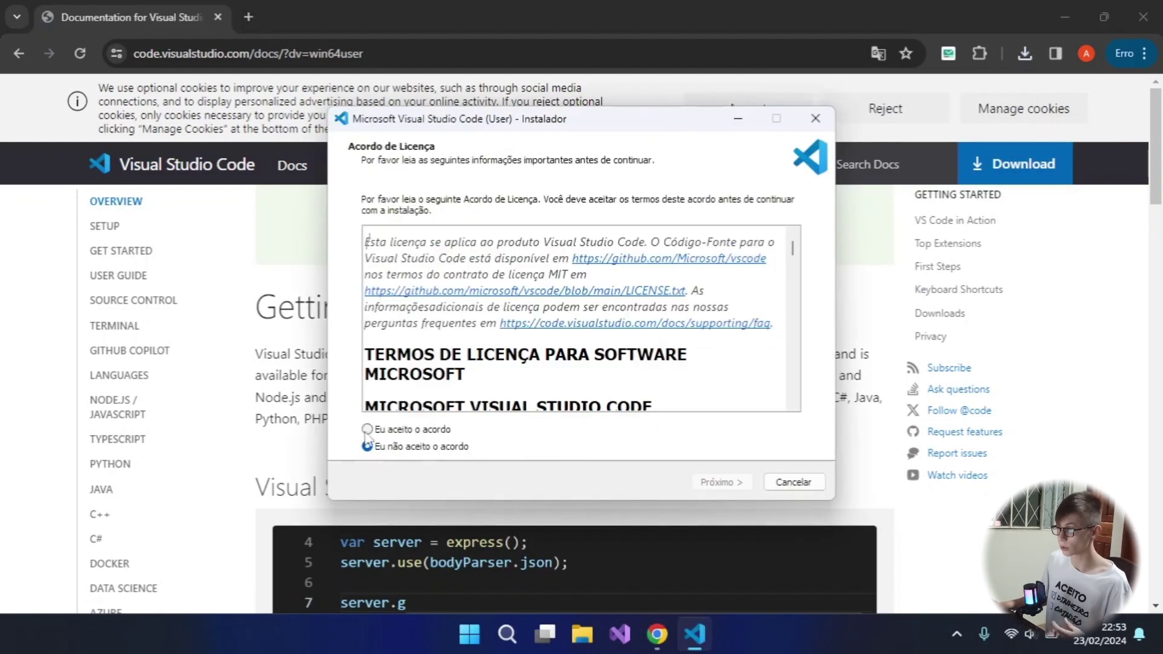
Accept the licence agreement, install Visual Studio Code with the default additional tasks, and finish by launching it.
{"action": "left_click", "coordinate": [375, 430]}
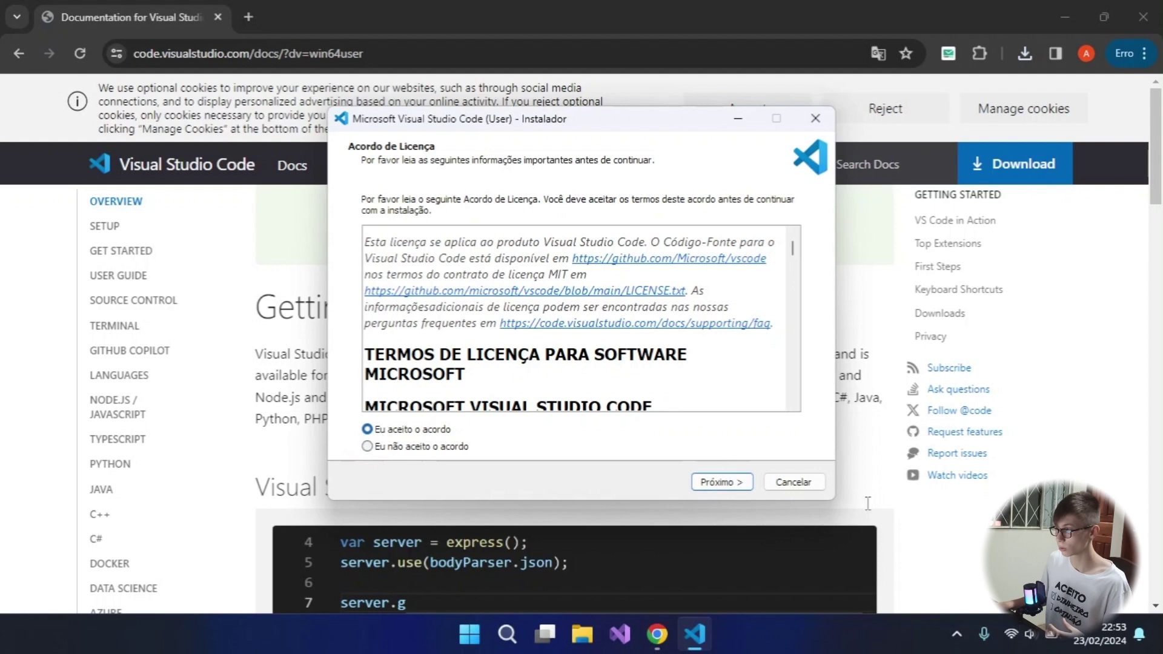
{"action": "left_click", "coordinate": [721, 481]}
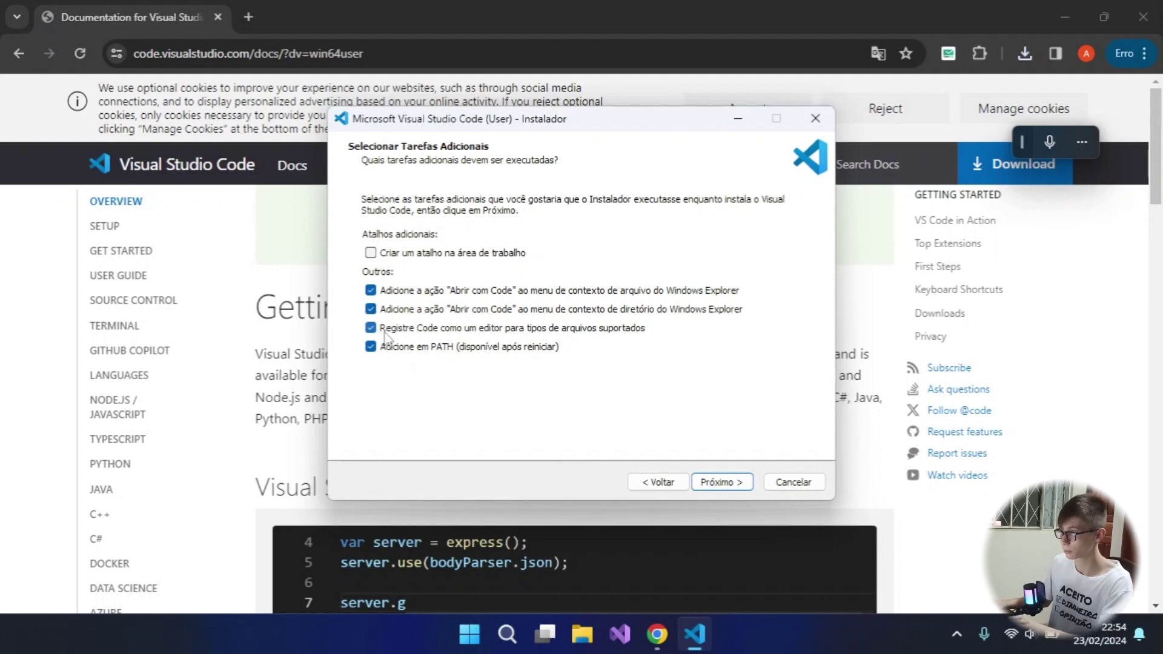
{"action": "left_click", "coordinate": [724, 484]}
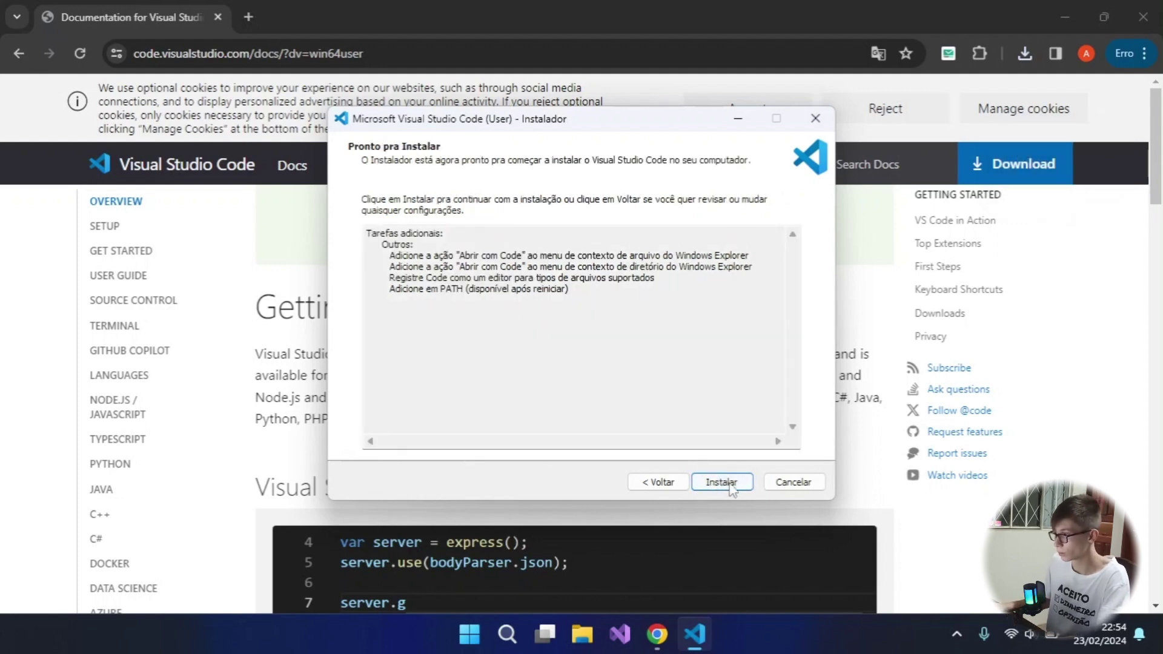
{"action": "left_click", "coordinate": [731, 483]}
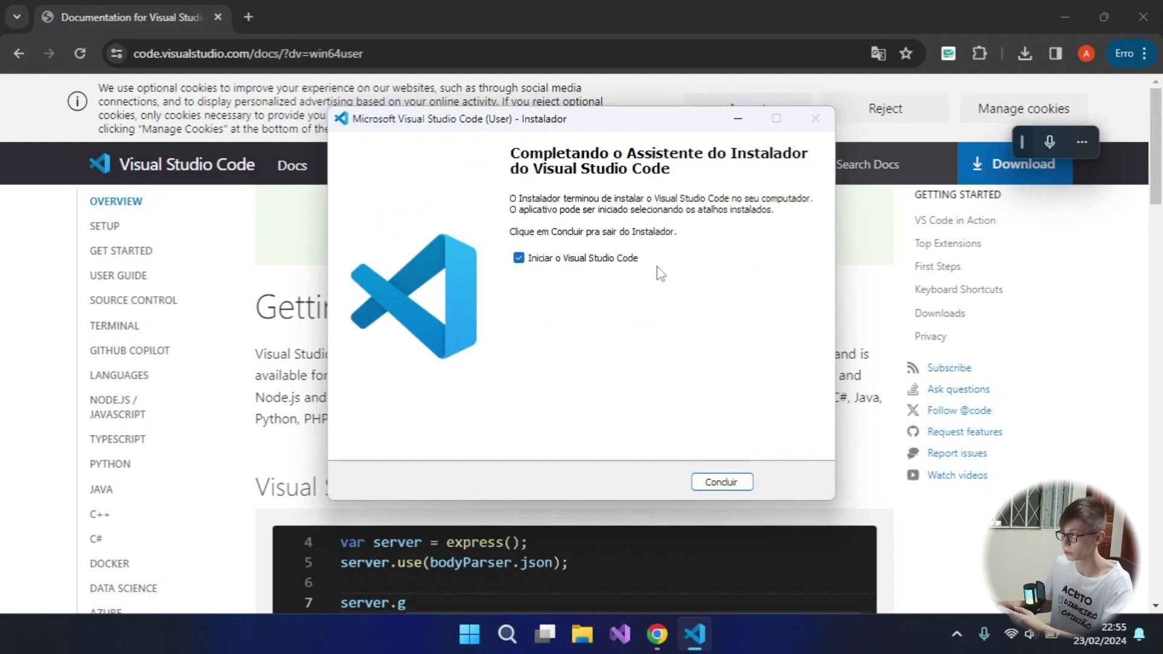
{"action": "left_click", "coordinate": [724, 482]}
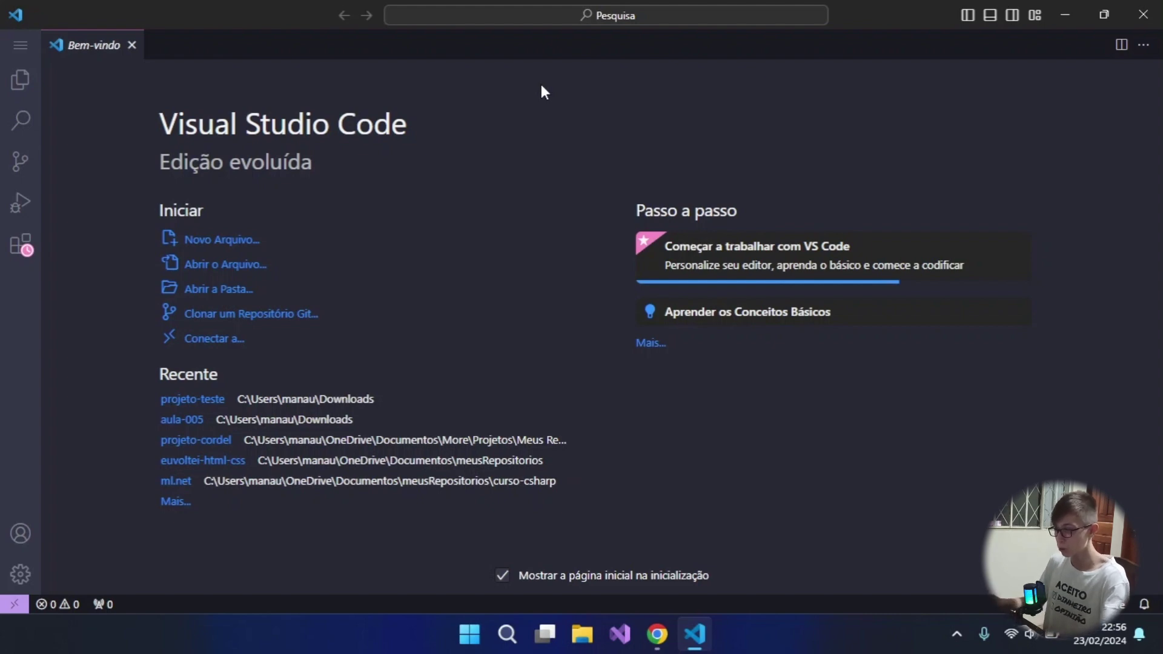
{"action": "key", "text": "ctrl+shift+p"}
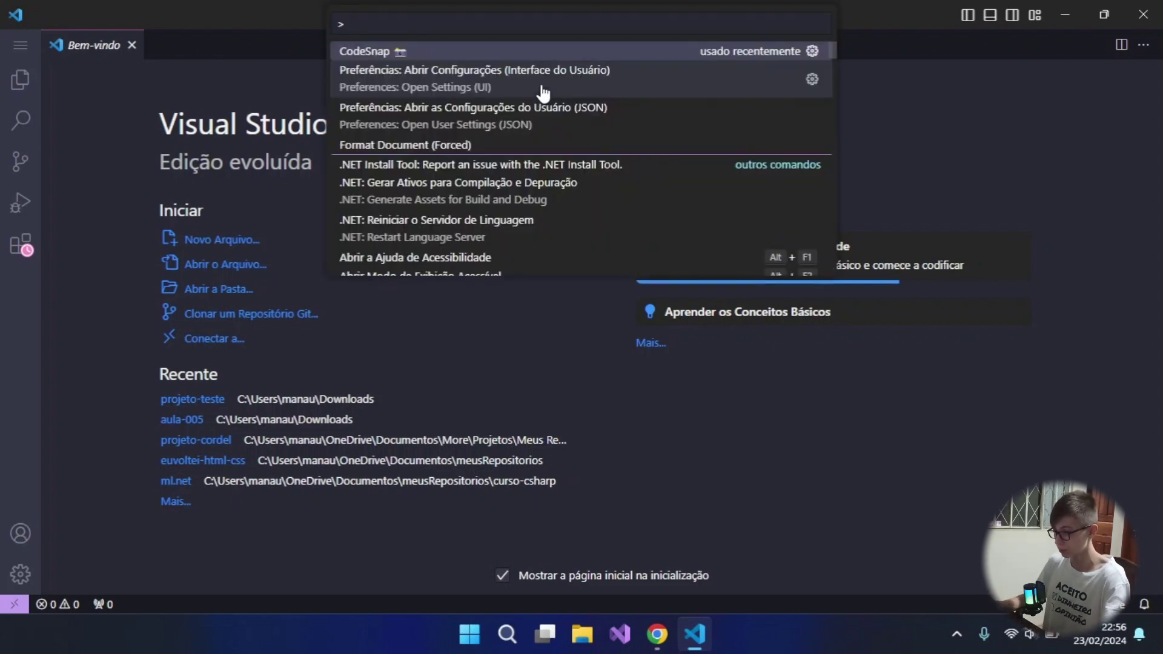
{"action": "key", "text": "Return"}
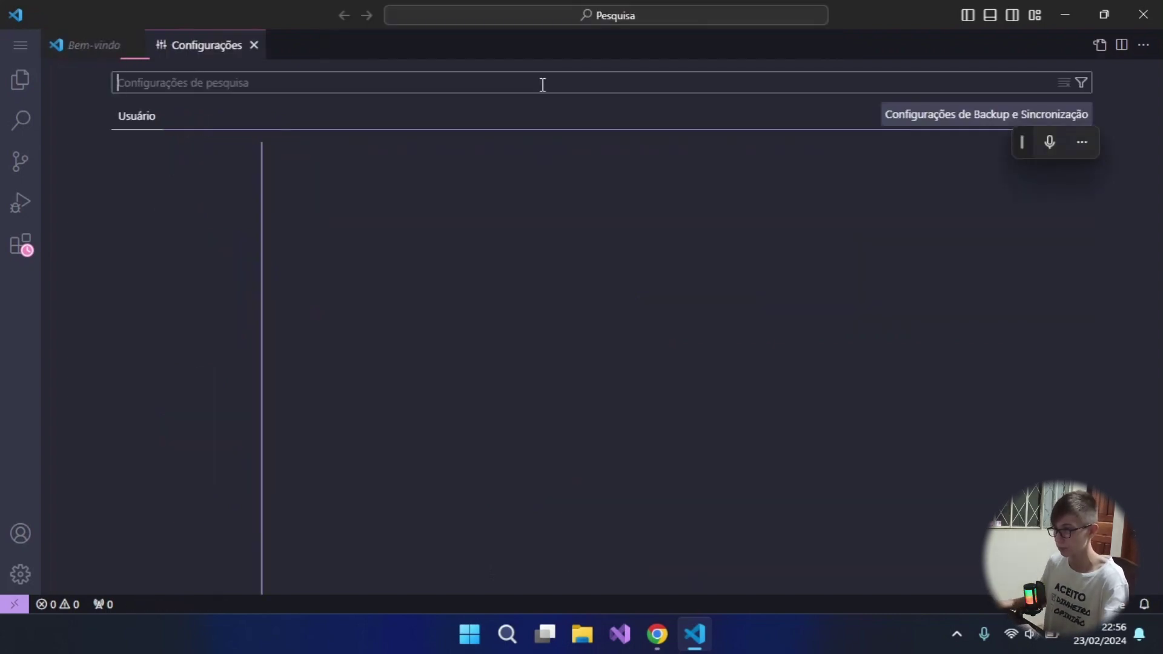
{"action": "left_click", "coordinate": [253, 46]}
Search the available commands for shell, and close the command list without running anything.
{"action": "key", "text": "ctrl+shift+p"}
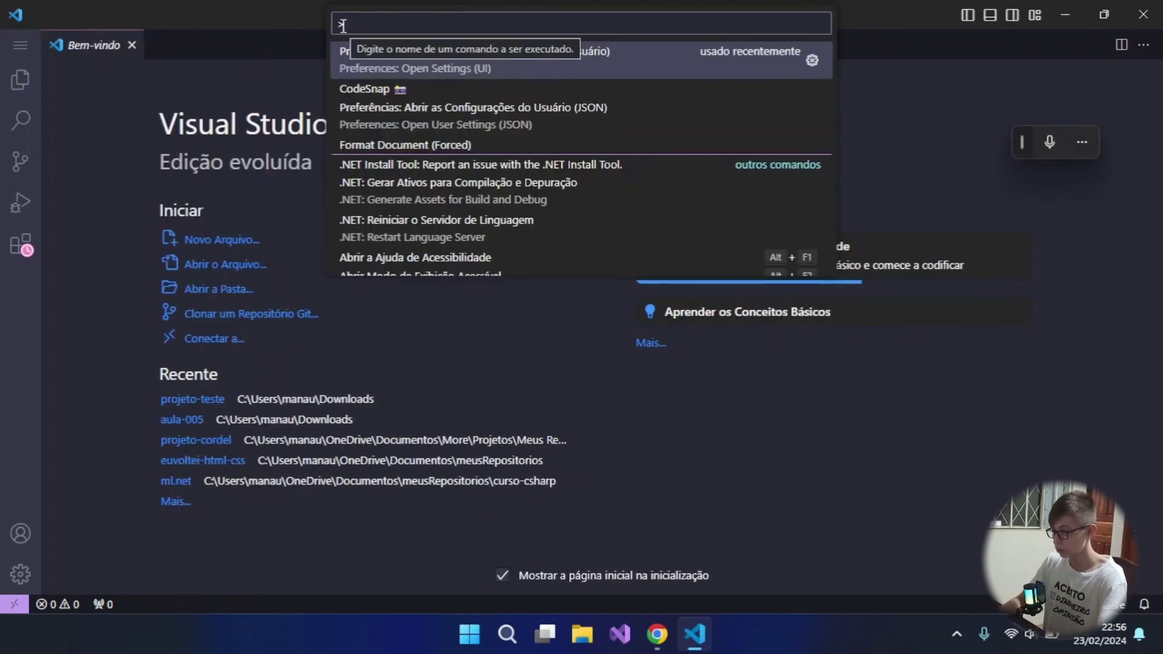
{"action": "type", "text": "shell"}
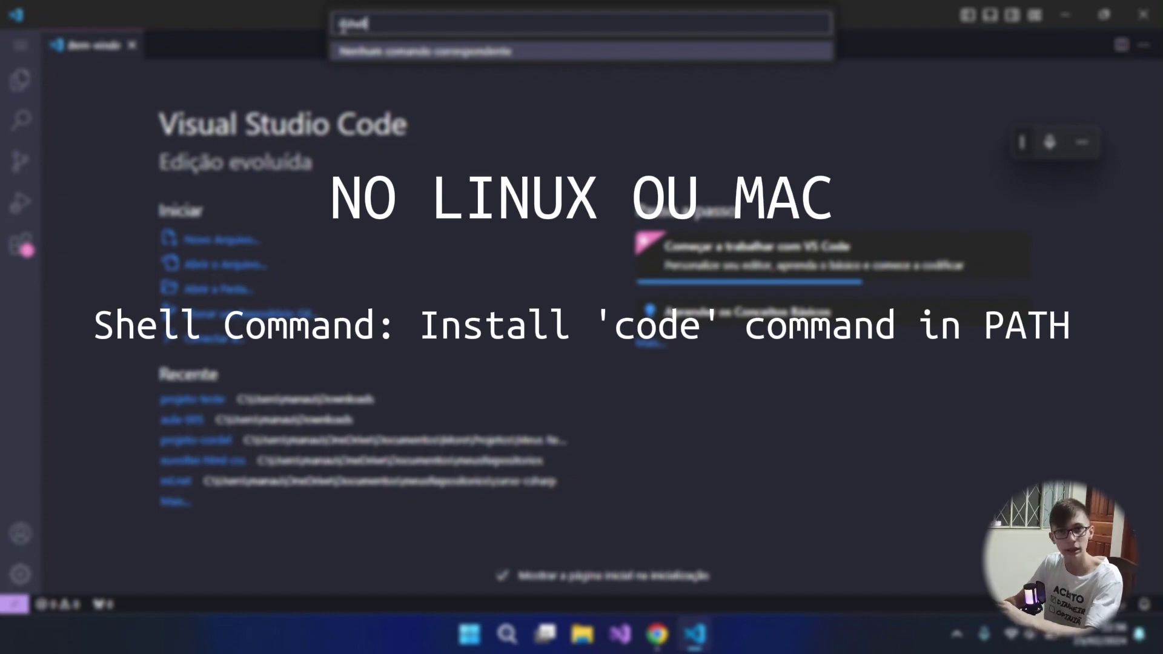
{"action": "key", "text": "BackSpace"}
{"action": "key", "text": "BackSpace"}
{"action": "key", "text": "BackSpace"}
{"action": "key", "text": "BackSpace"}
{"action": "key", "text": "BackSpace"}
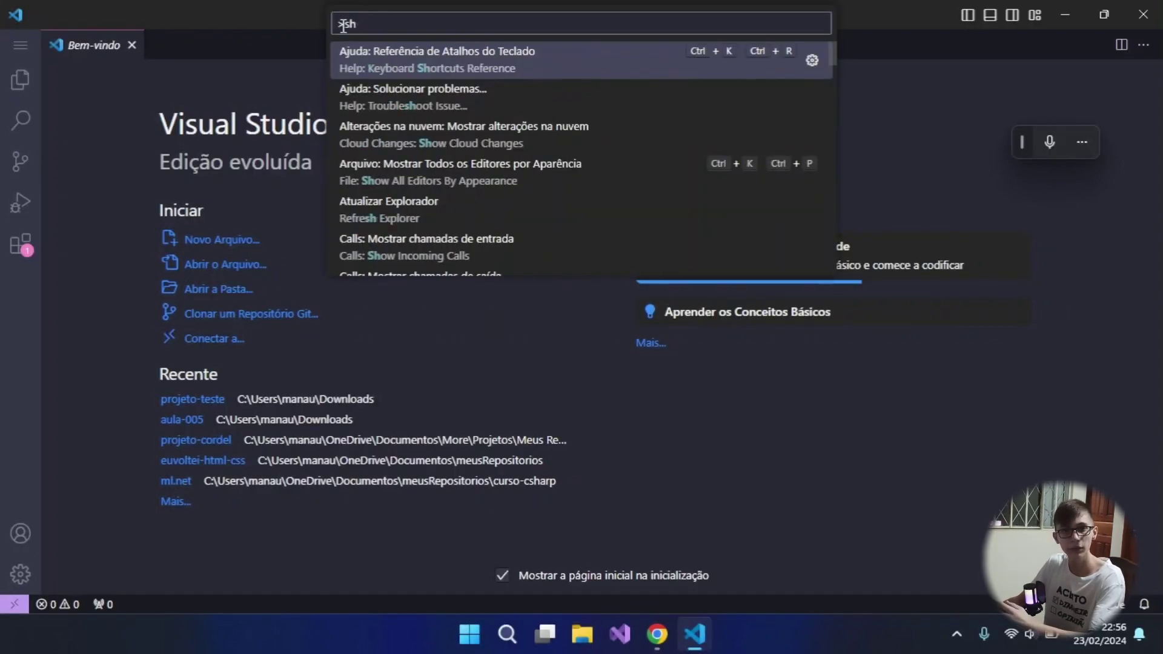
{"action": "key", "text": "BackSpace"}
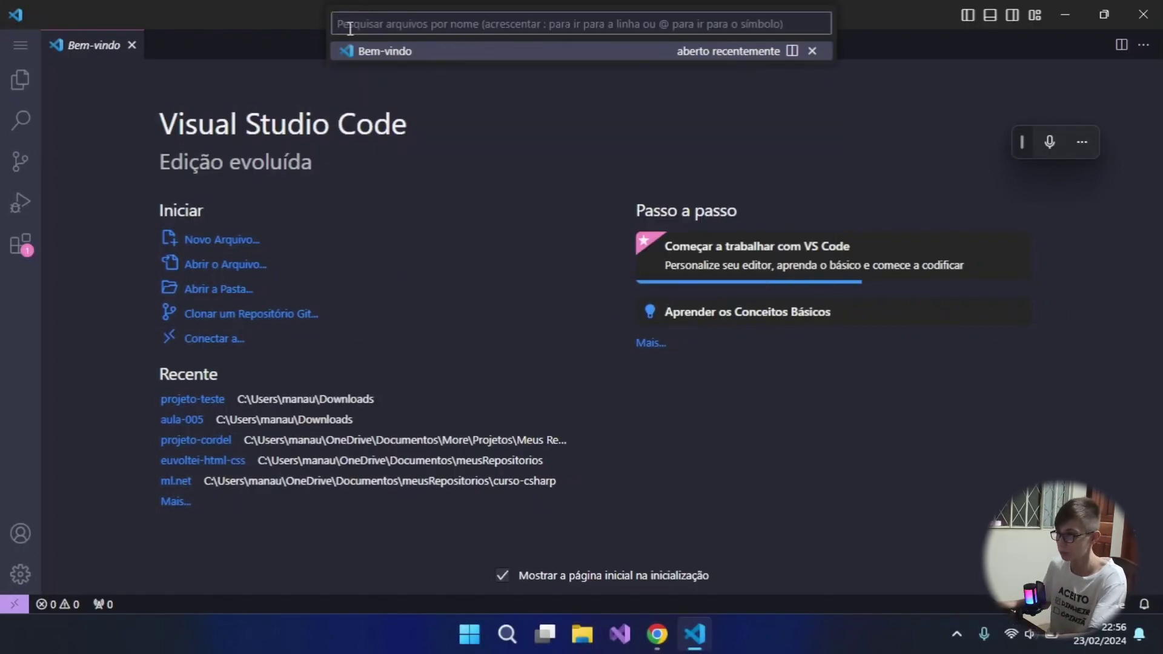
{"action": "key", "text": "Escape"}
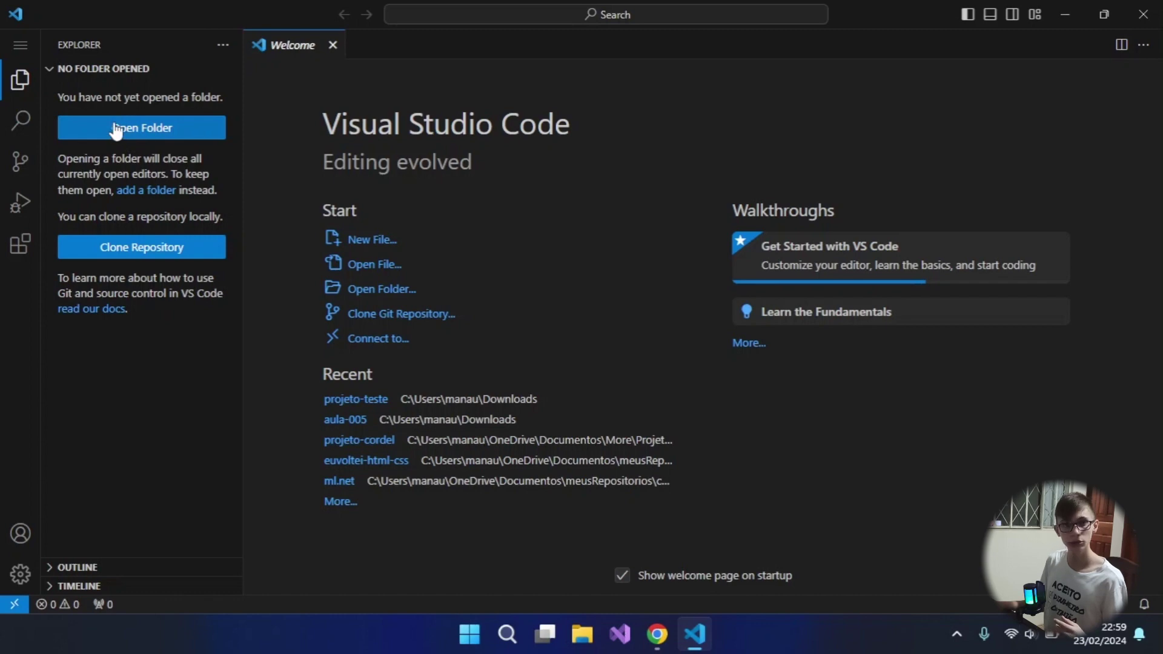
Look through the home directory in the folder-opening dialog and dismiss it without choosing a folder.
{"action": "left_click", "coordinate": [198, 139]}
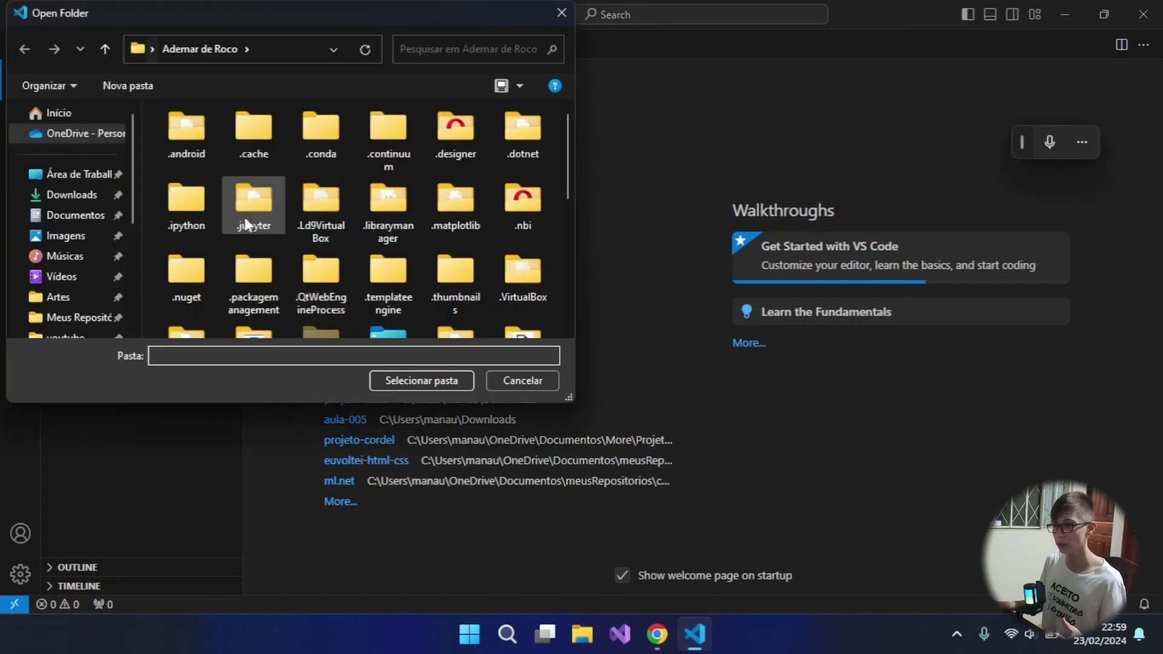
{"action": "scroll", "coordinate": [269, 210], "scroll_direction": "down", "scroll_amount": 5}
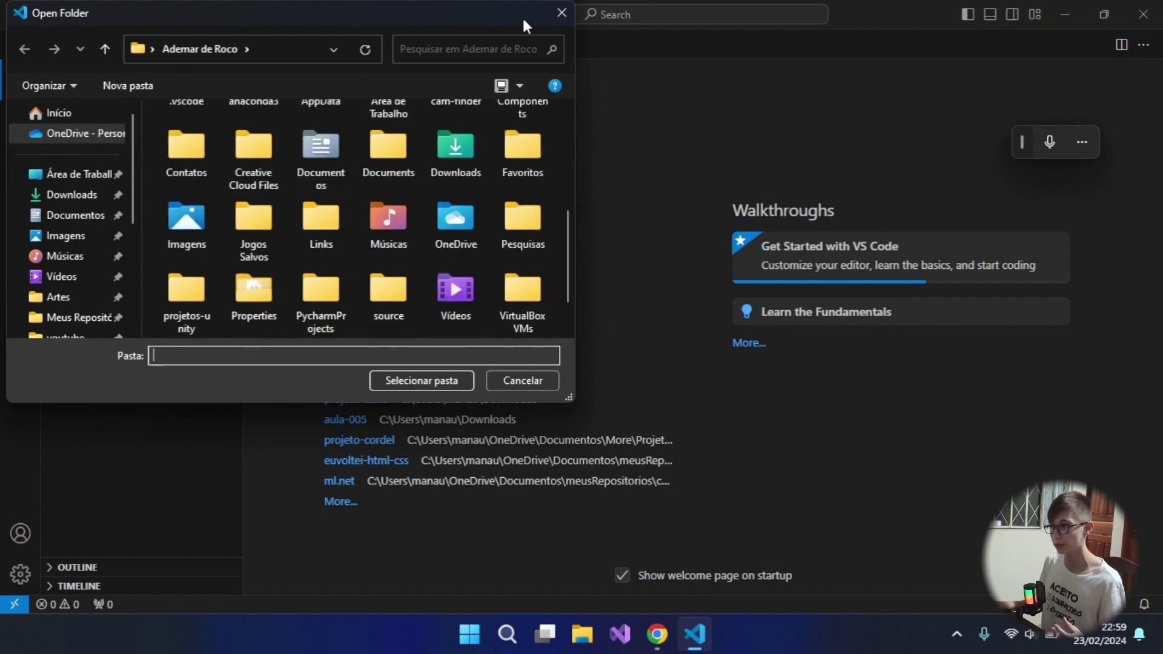
{"action": "left_click", "coordinate": [563, 22]}
View the Search, Source Control, and Run and Debug views, dismiss the debugger choice, and close the Welcome page.
{"action": "left_click", "coordinate": [21, 121]}
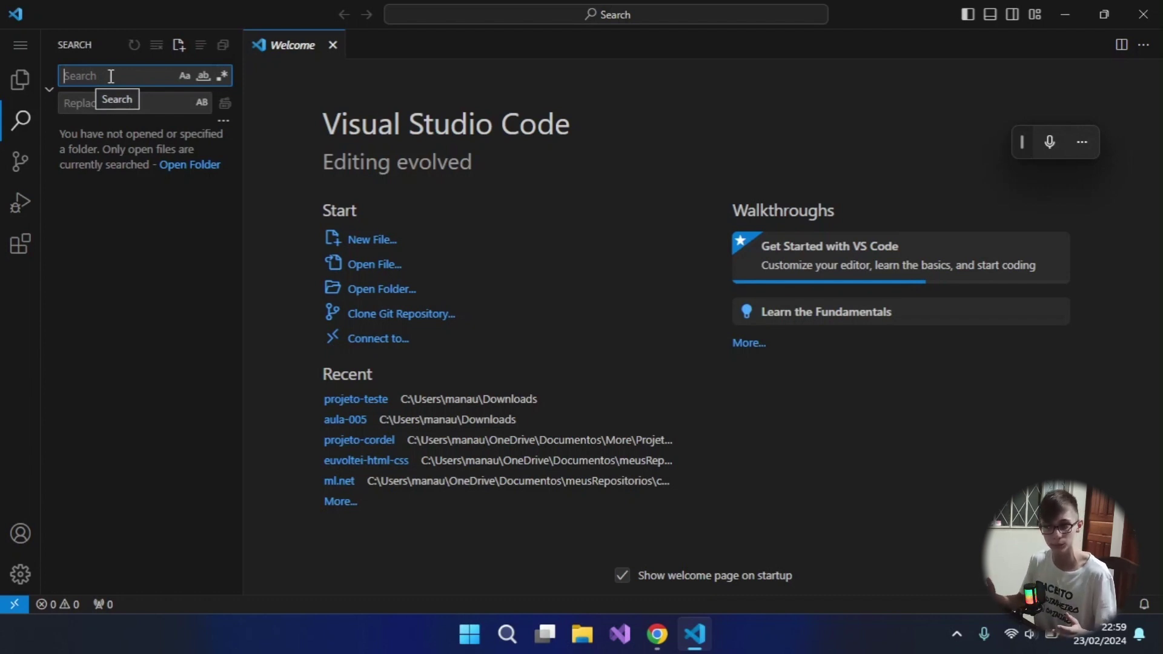
{"action": "key", "text": "ctrl+shift+g"}
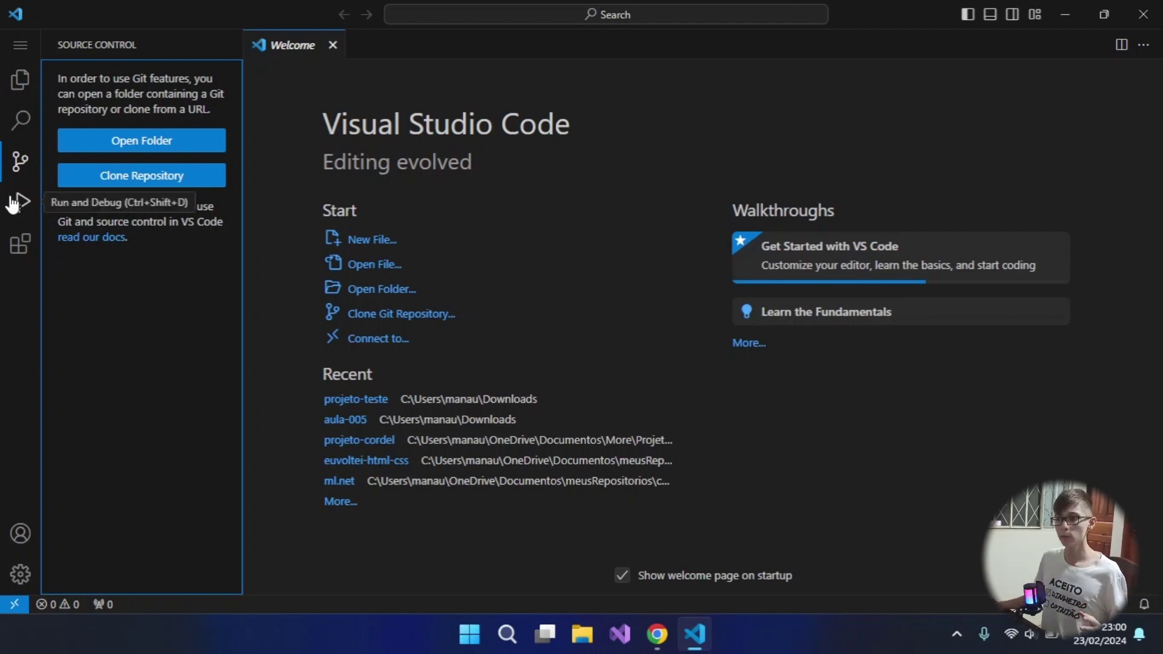
{"action": "left_click", "coordinate": [21, 206]}
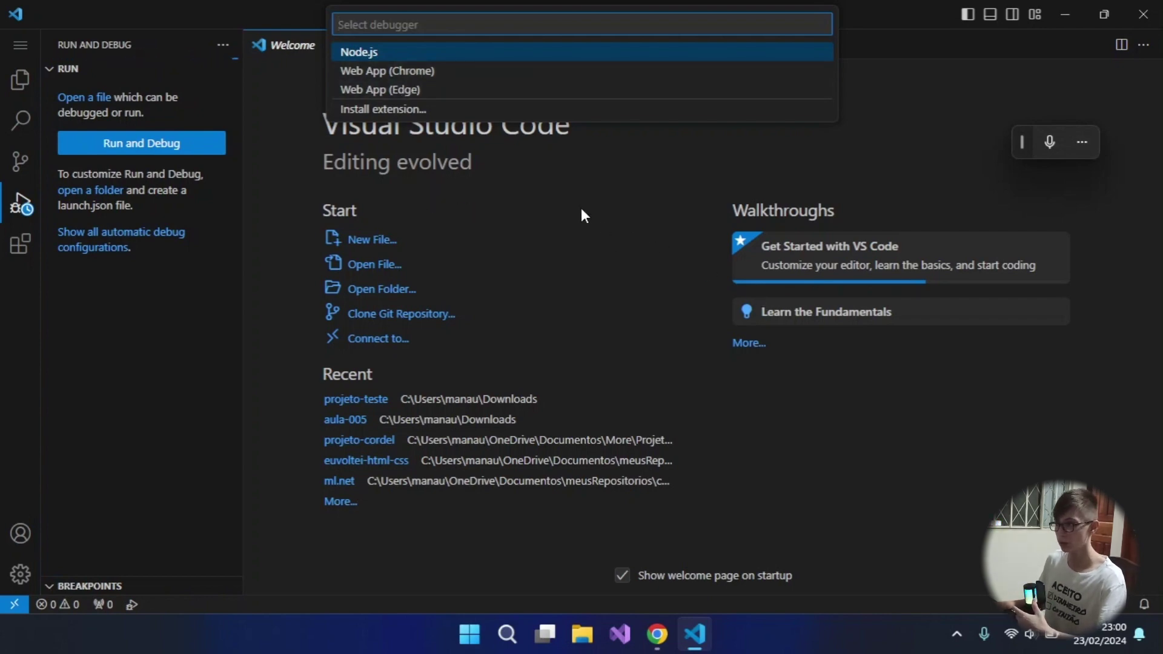
{"action": "key", "text": "Escape"}
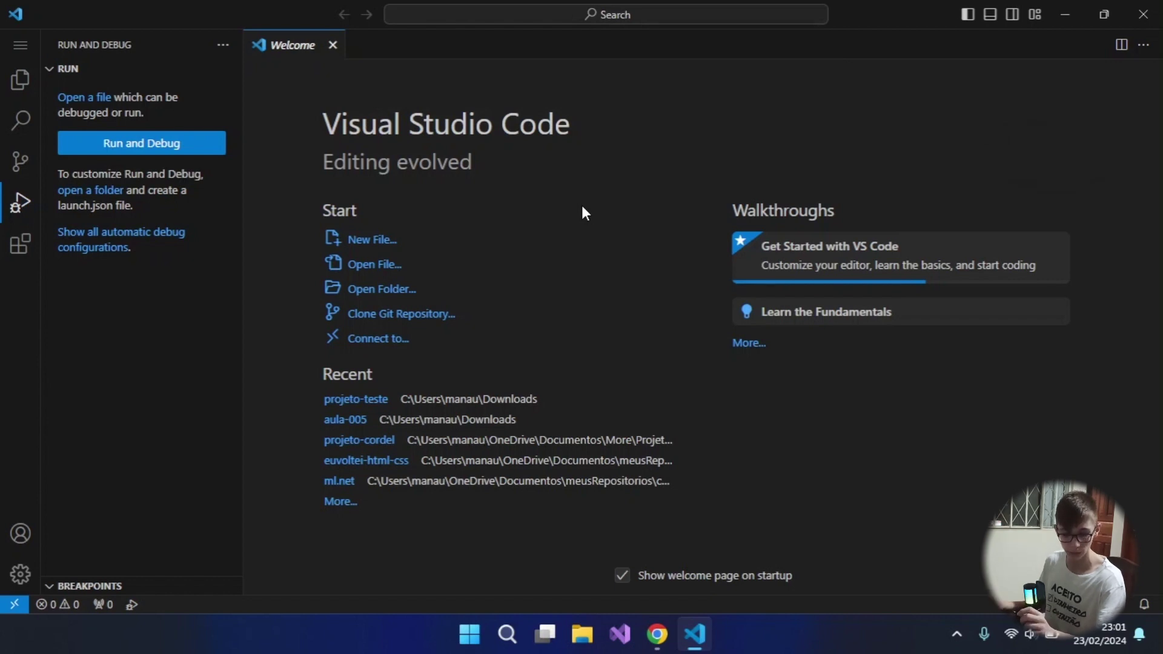
{"action": "key", "text": "ctrl+w"}
Find and install the Portuguese (Brazil) Language Pack extension, and restart the editor in that display language.
{"action": "key", "text": "ctrl+shift+x"}
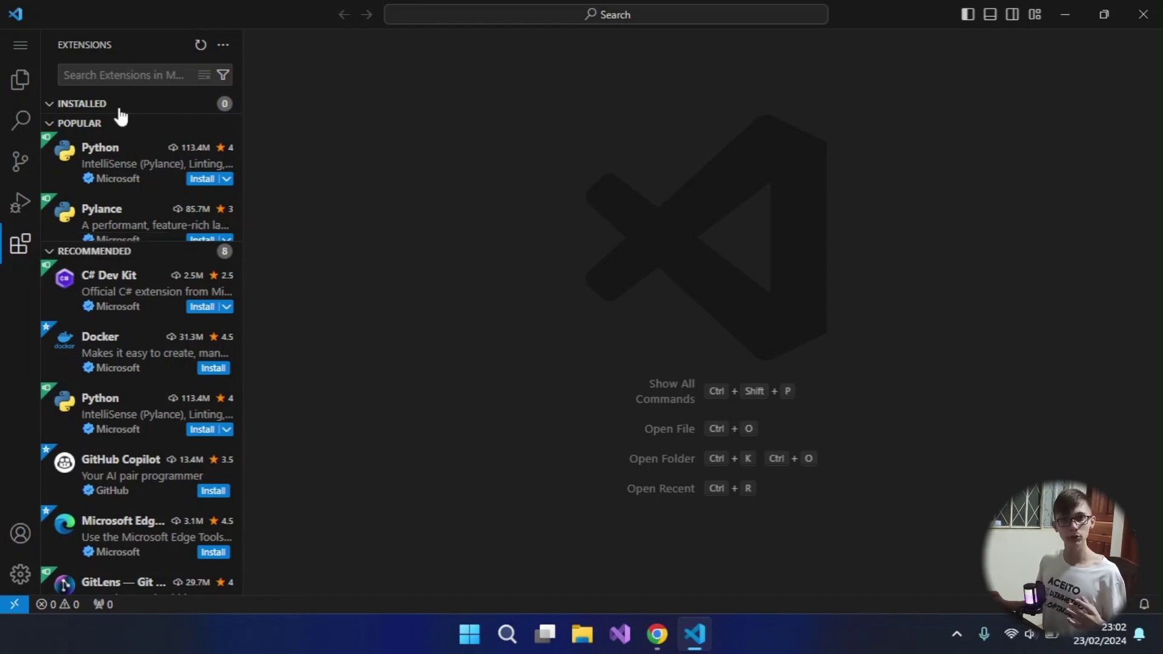
{"action": "left_click", "coordinate": [128, 76]}
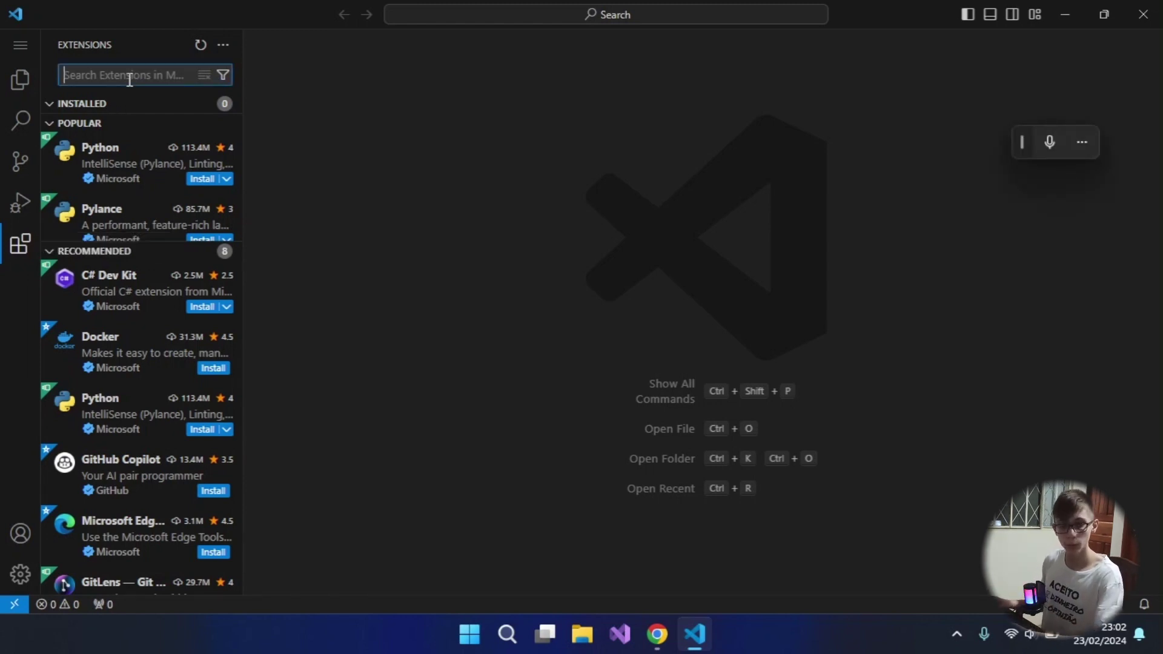
{"action": "type", "text": "portu"}
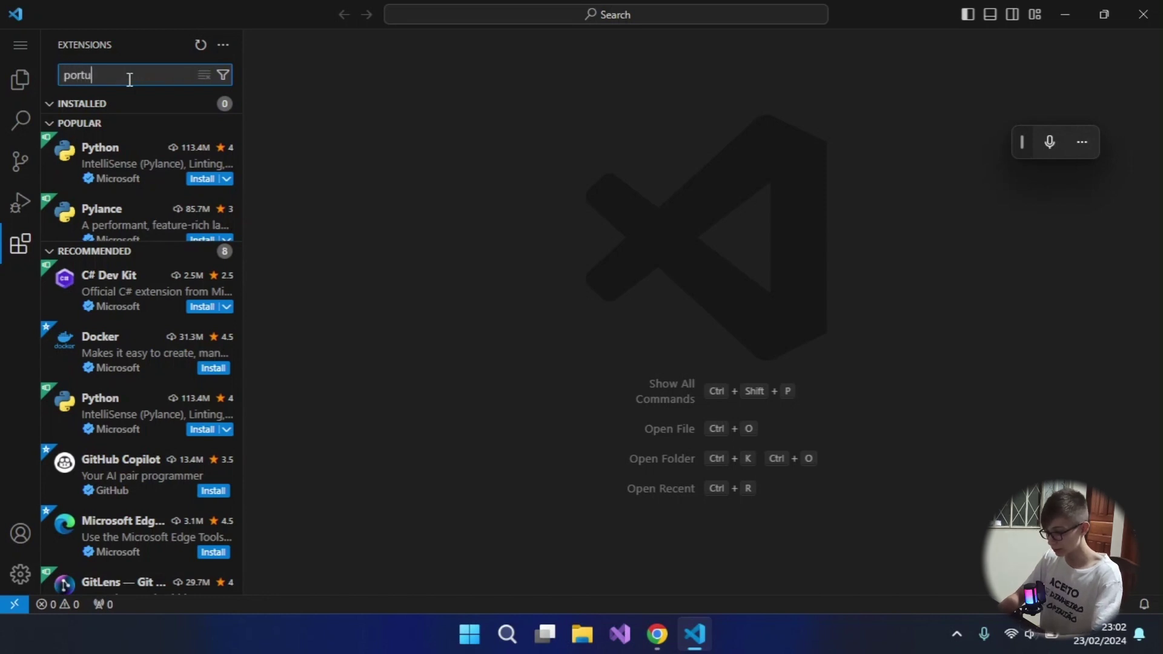
{"action": "type", "text": "guese"}
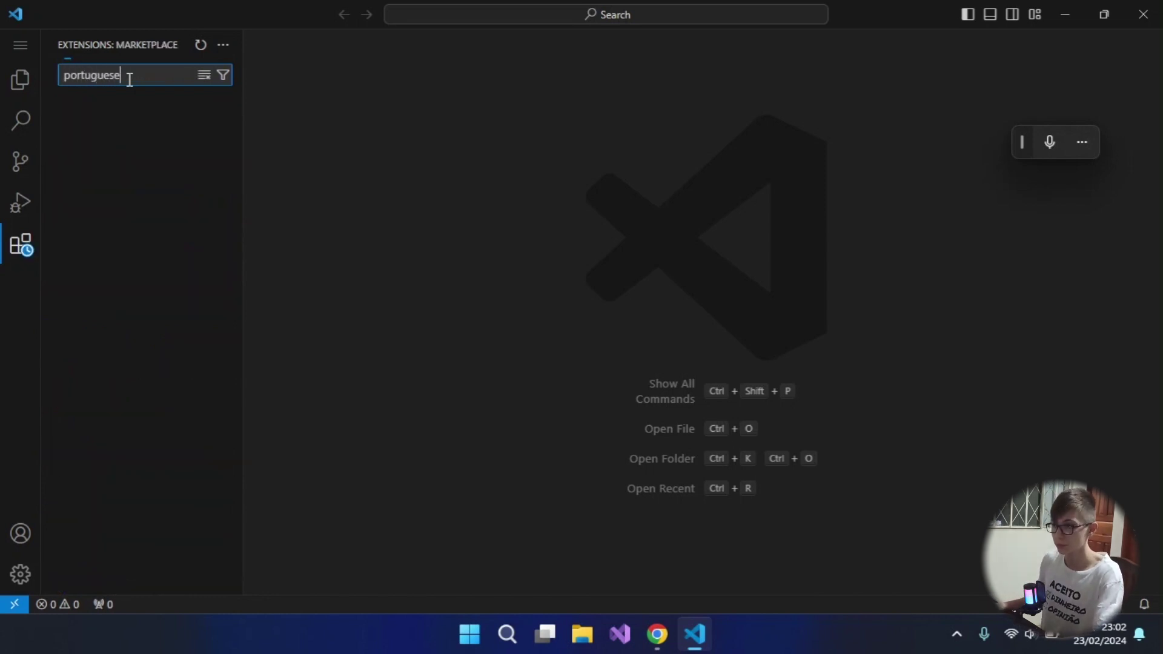
{"action": "left_click", "coordinate": [135, 137]}
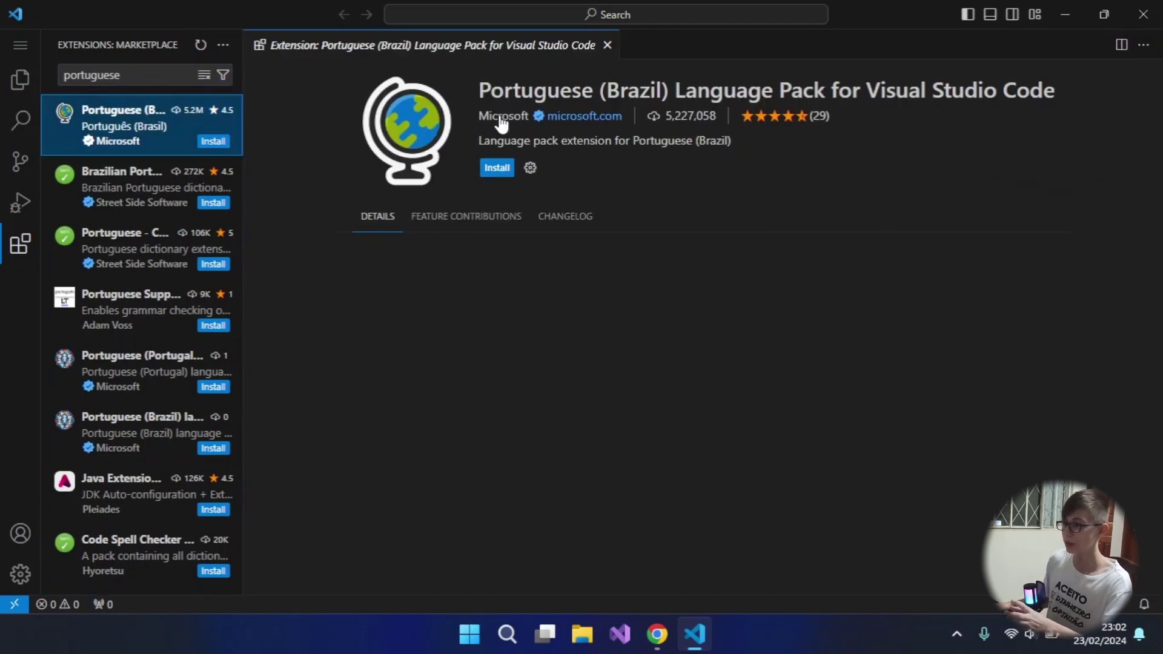
{"action": "left_click", "coordinate": [495, 168]}
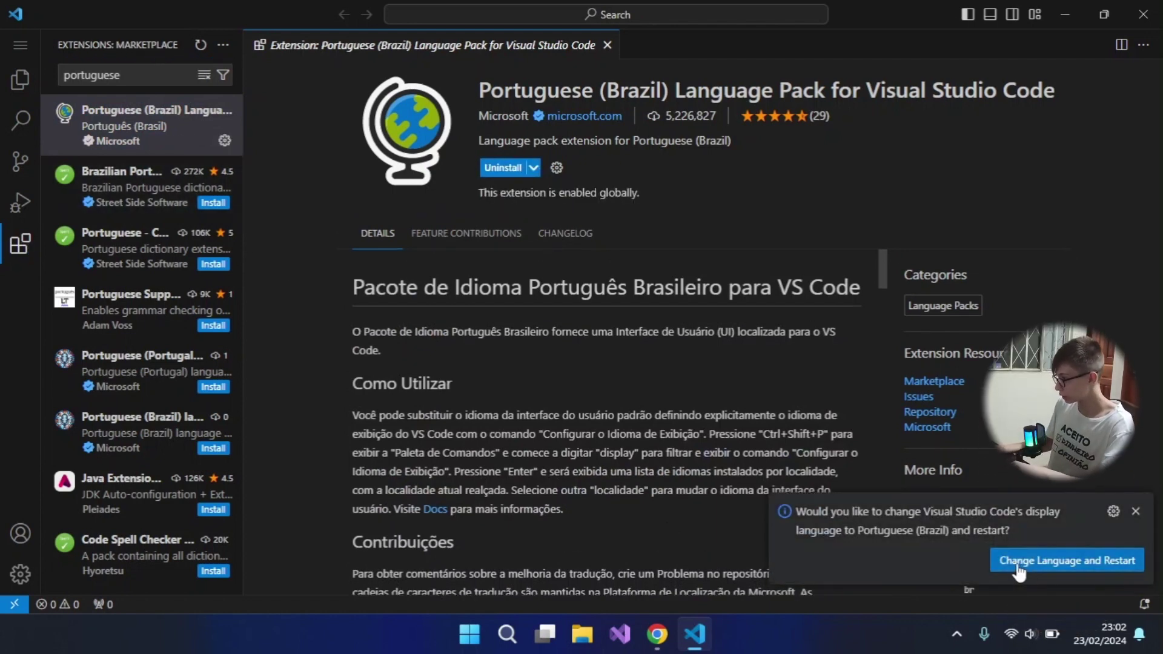
{"action": "left_click", "coordinate": [1109, 562]}
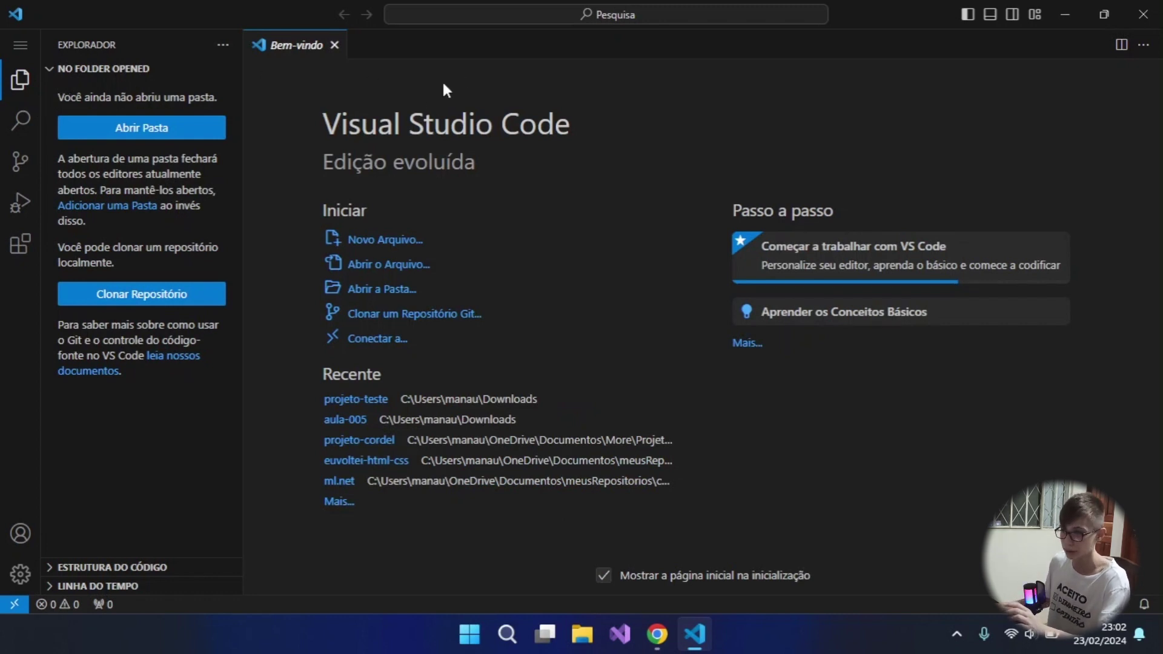
Search the extension marketplace for prettier and install the Prettier - Code formatter extension.
{"action": "left_click", "coordinate": [16, 256]}
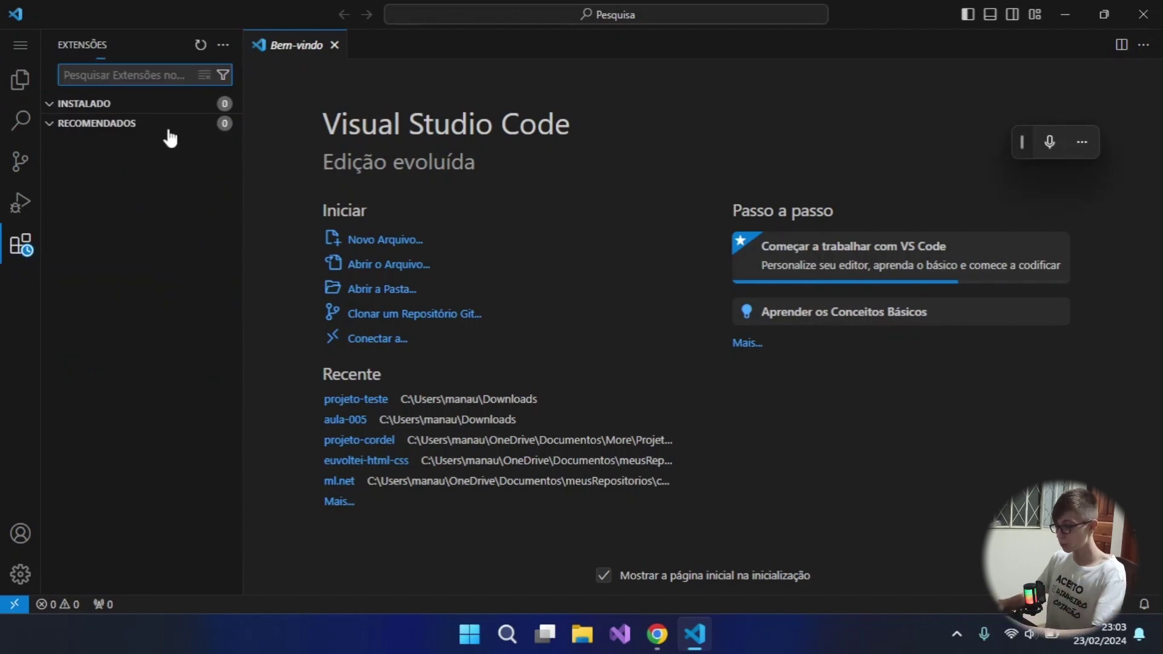
{"action": "type", "text": "prettier"}
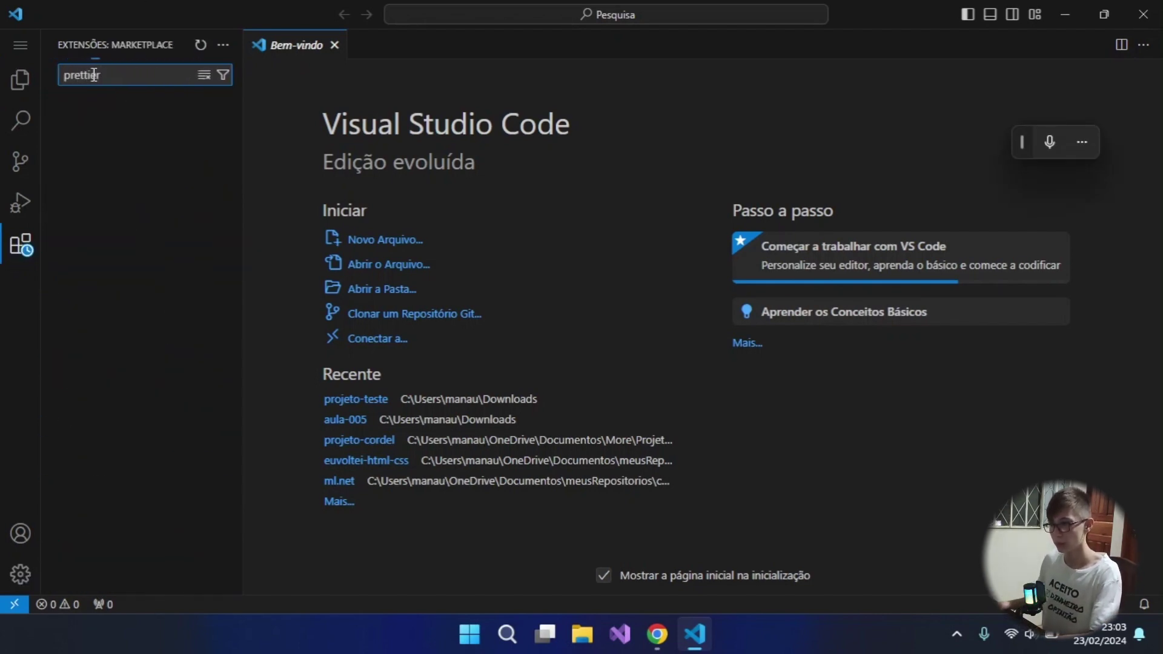
{"action": "left_click", "coordinate": [110, 124]}
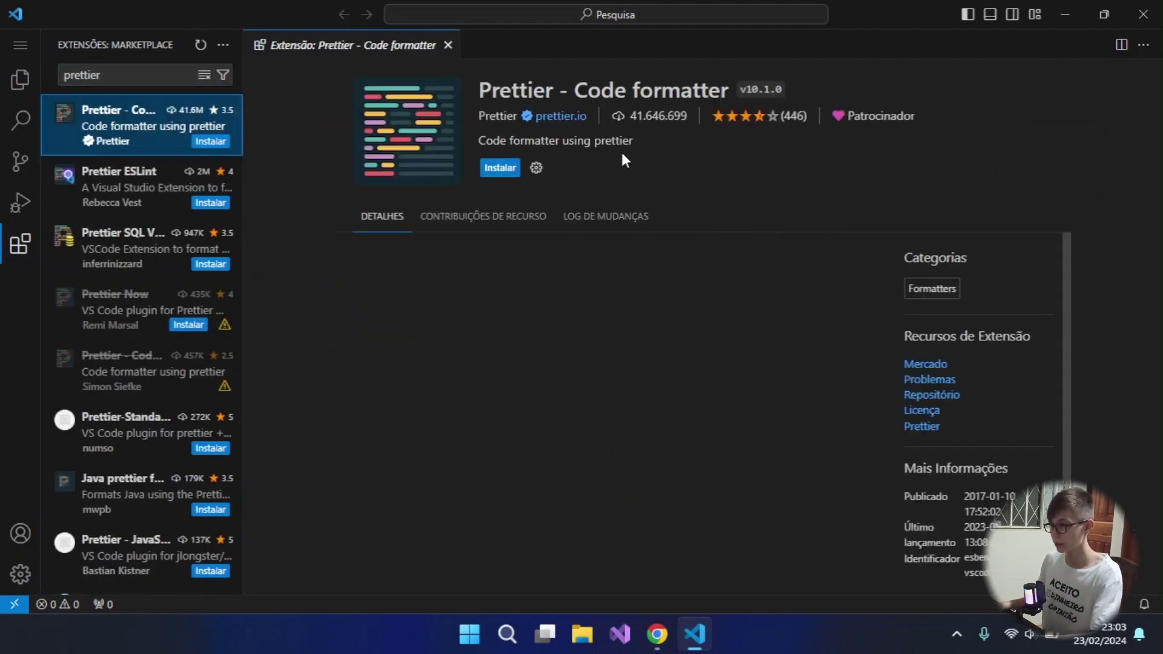
{"action": "left_click", "coordinate": [491, 174]}
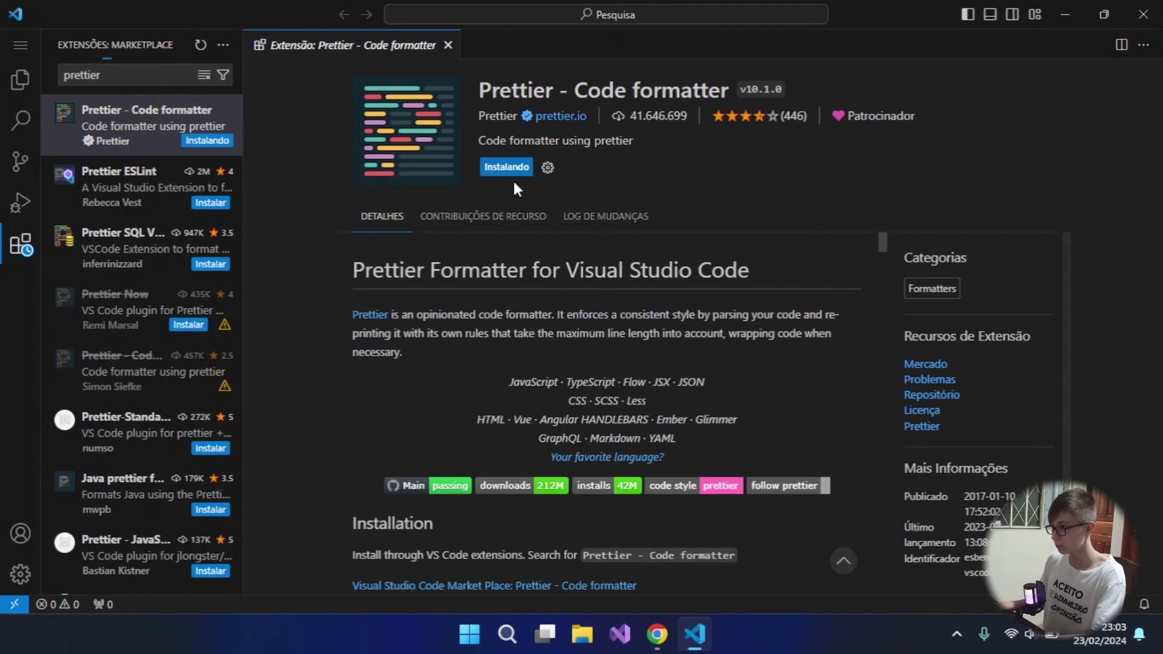
From the folder-opening dialog, create a new folder named projeto-youtube inside Downloads.
{"action": "left_click", "coordinate": [19, 80]}
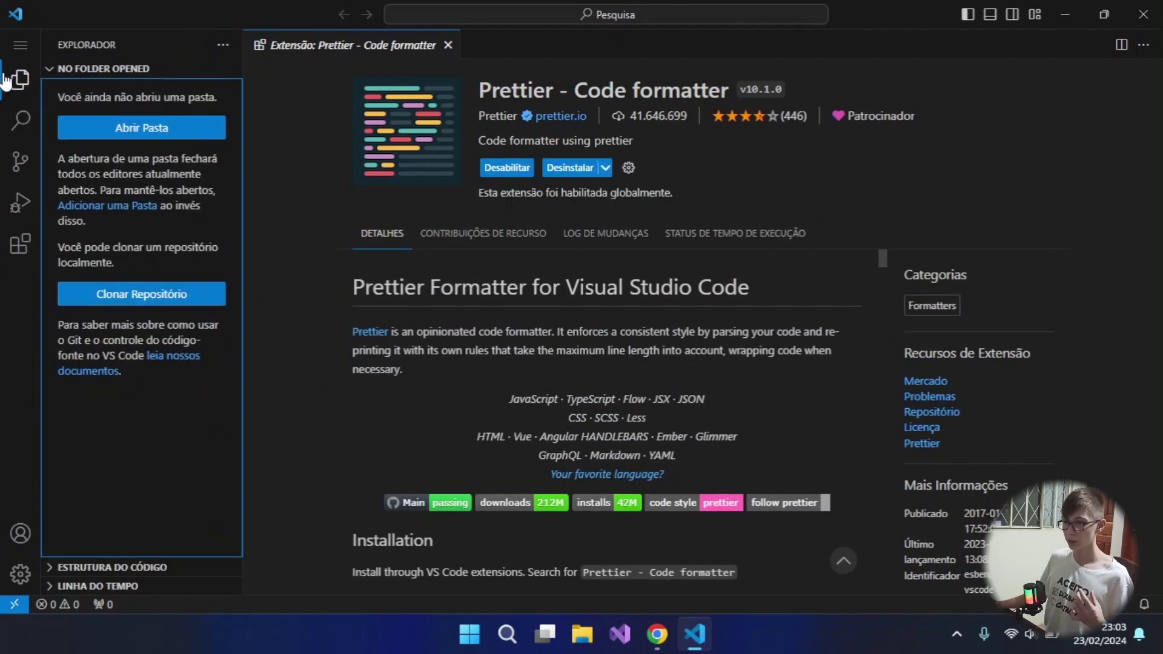
{"action": "left_click", "coordinate": [208, 126]}
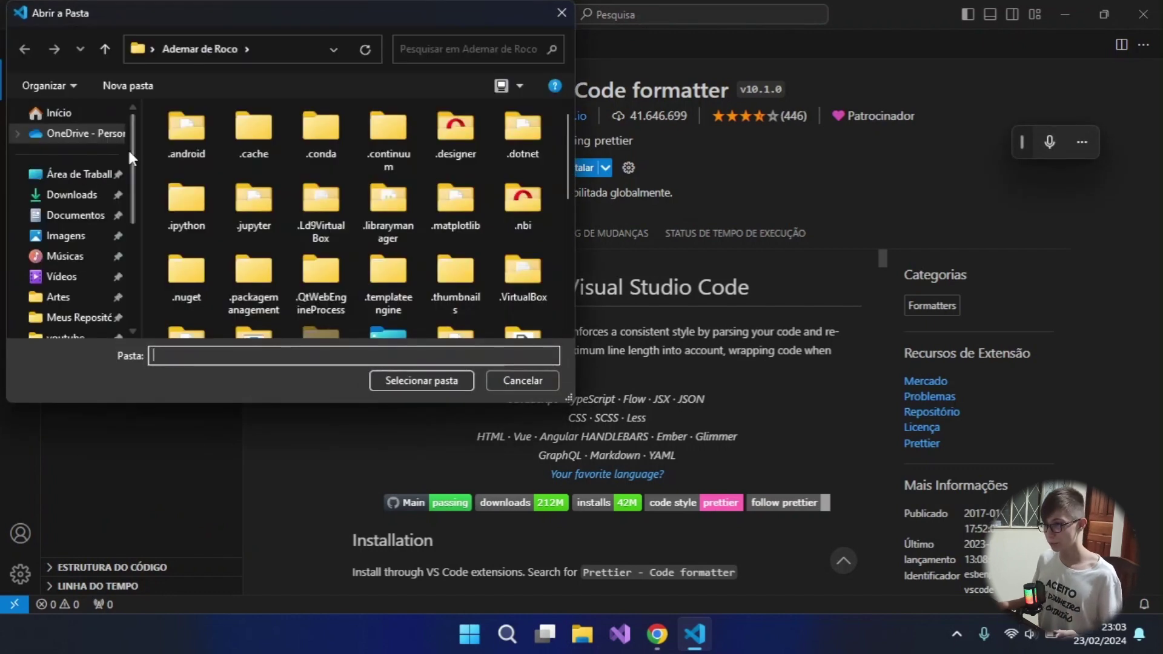
{"action": "left_click", "coordinate": [54, 196]}
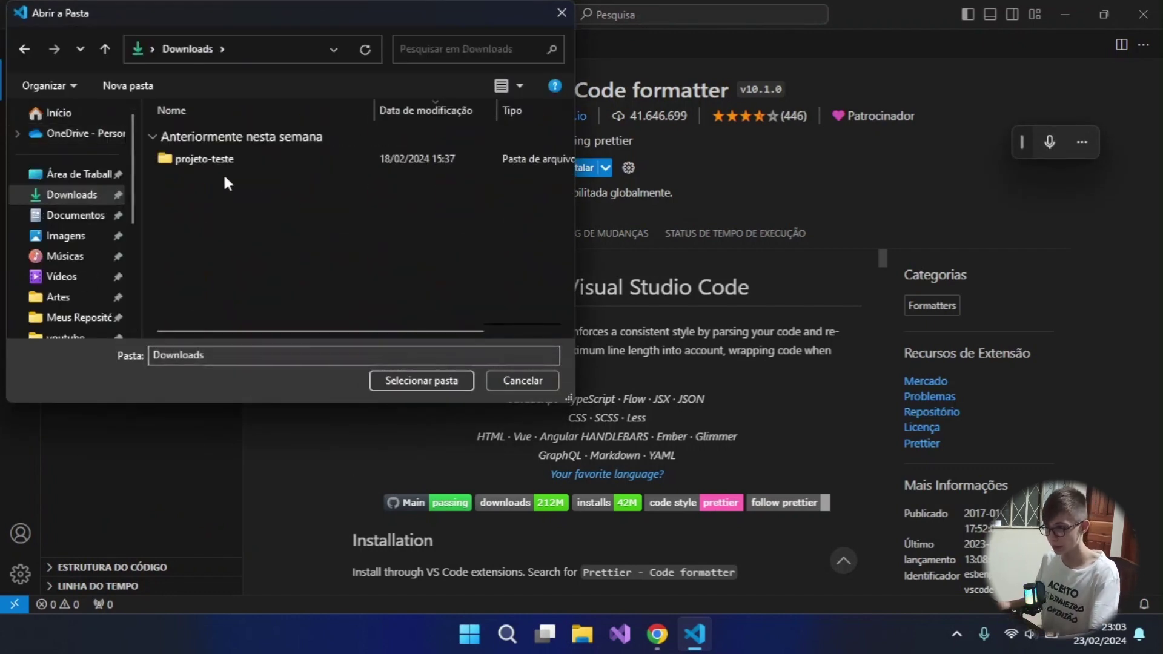
{"action": "right_click", "coordinate": [224, 176]}
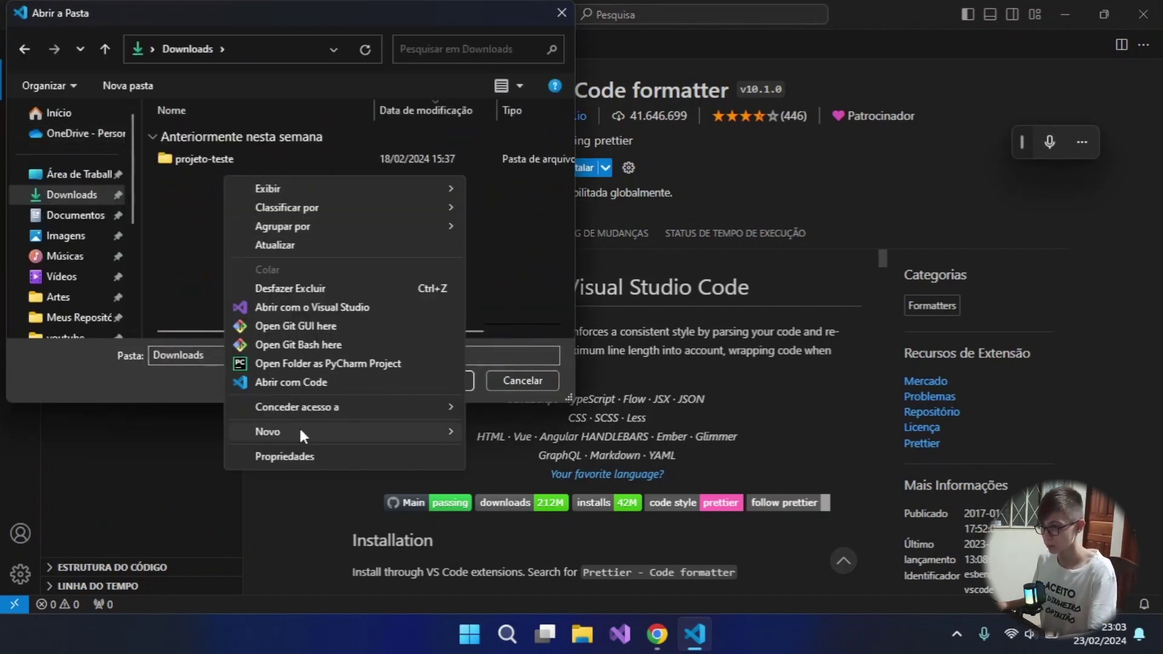
{"action": "mouse_move", "coordinate": [350, 431]}
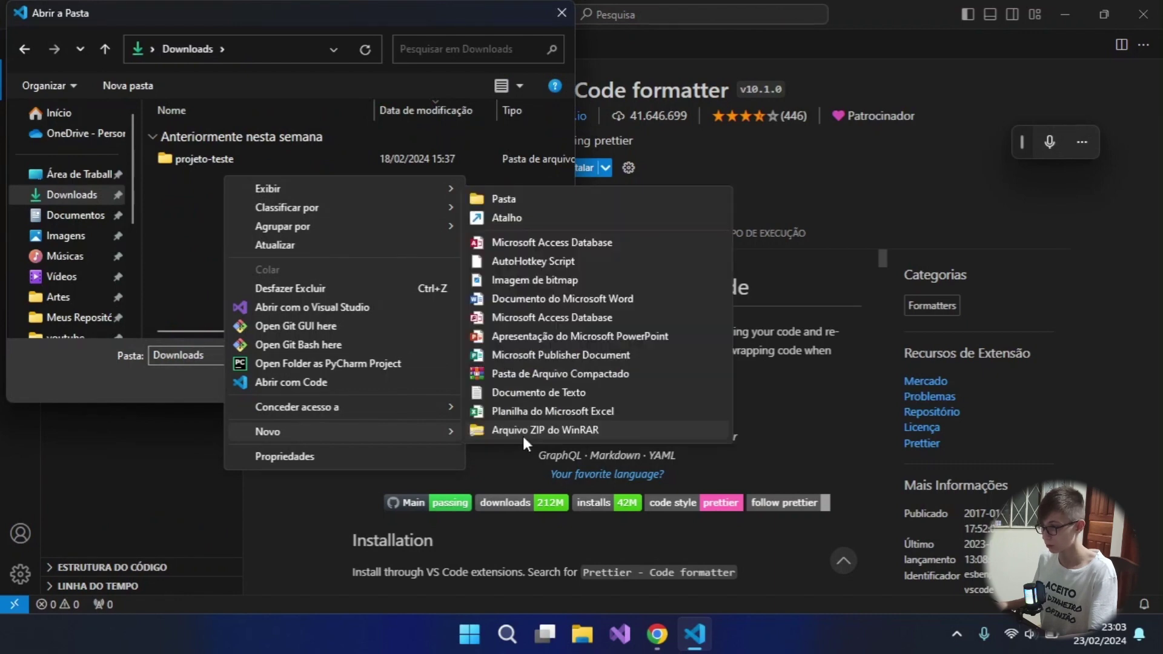
{"action": "left_click", "coordinate": [513, 199]}
{"action": "type", "text": "proje"}
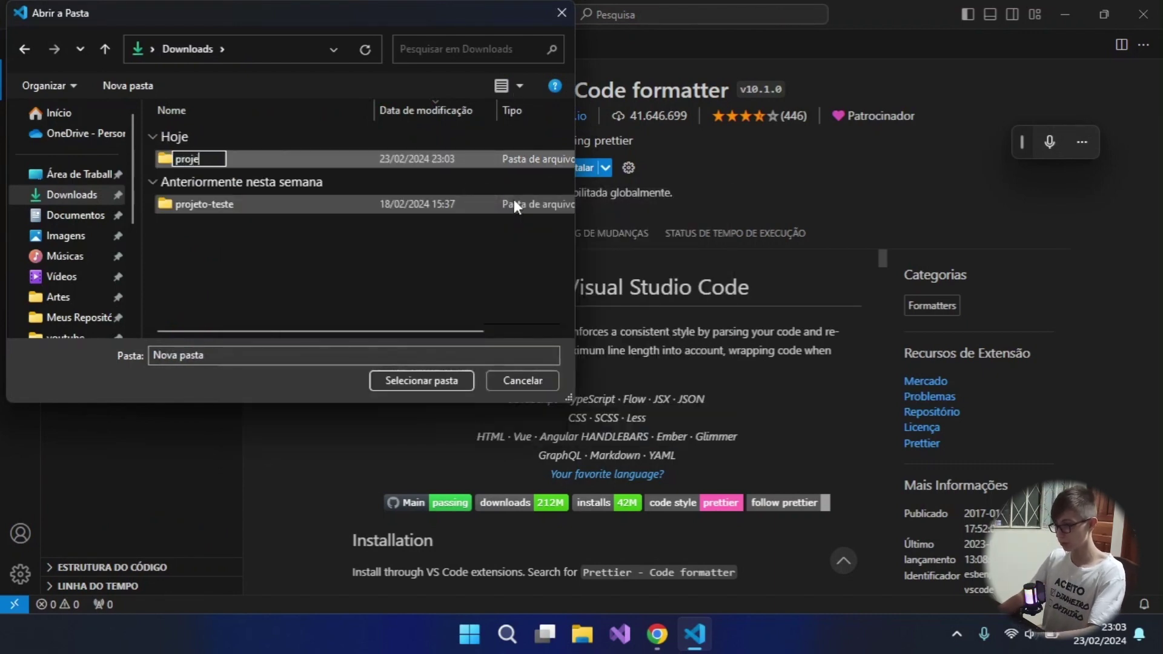
{"action": "type", "text": "to-yoo"}
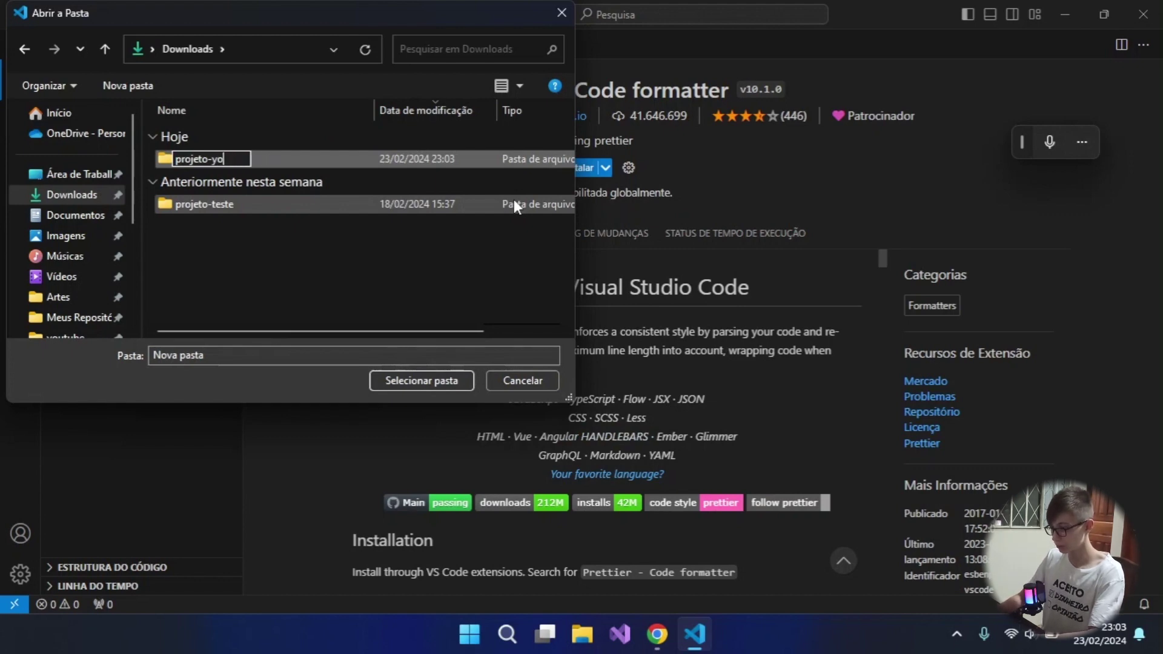
{"action": "key", "text": "BackSpace"}
{"action": "type", "text": "utube"}
{"action": "key", "text": "Return"}
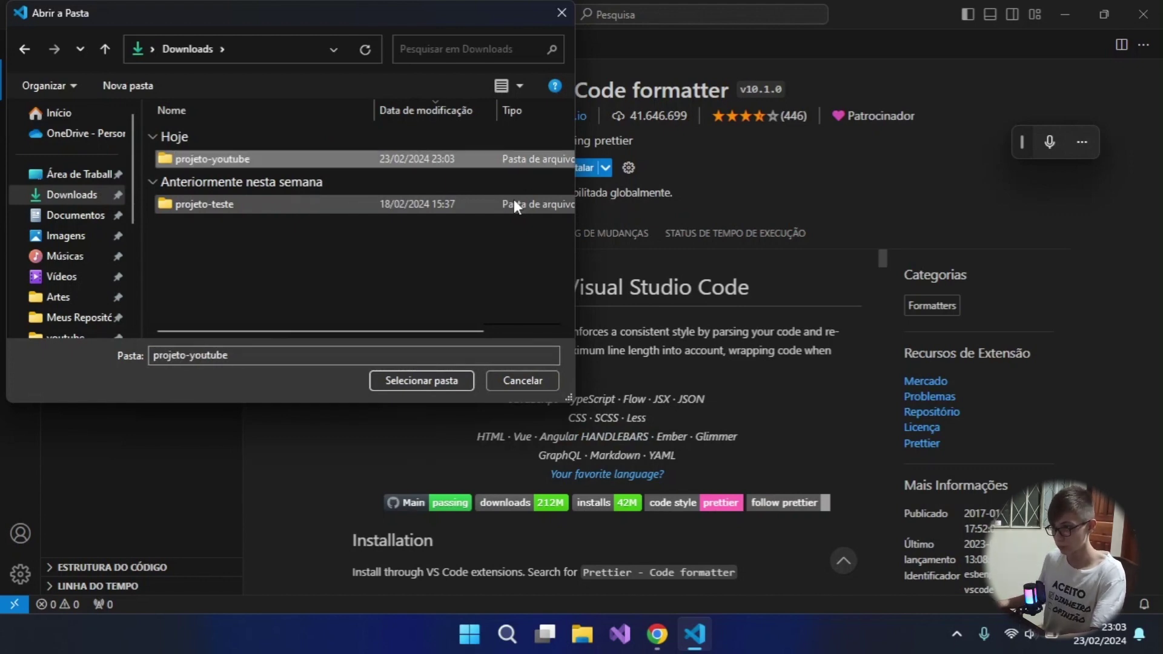
Open the projeto-youtube folder in the editor and trust the authors of its files.
{"action": "key", "text": "Return"}
{"action": "left_click", "coordinate": [412, 384]}
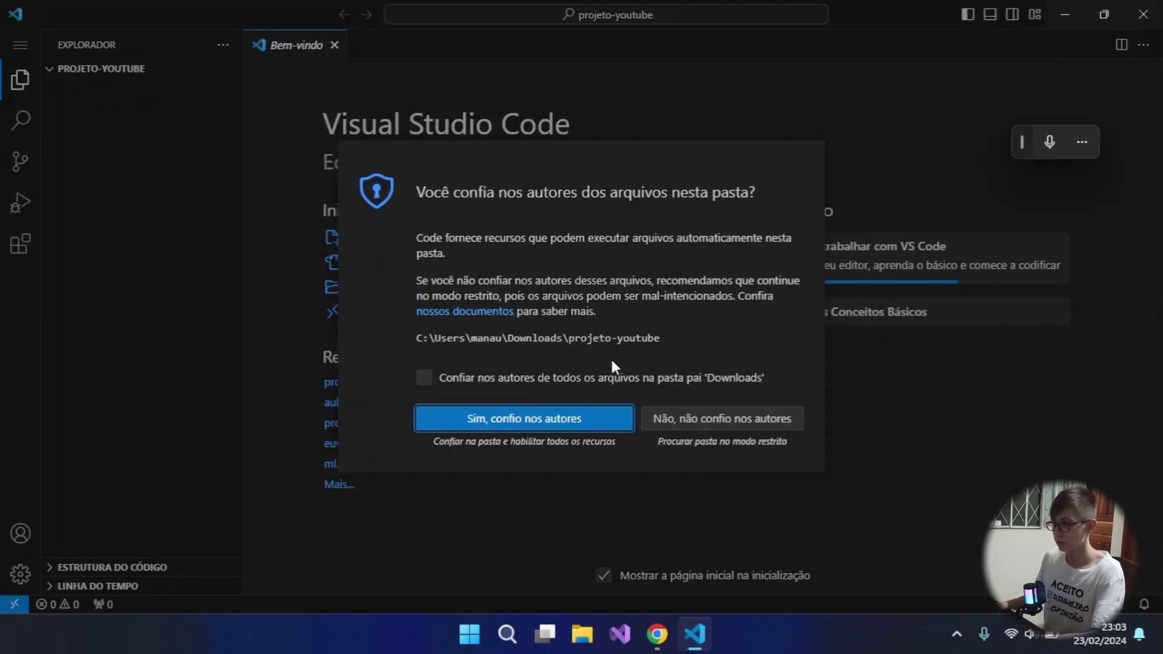
{"action": "left_click", "coordinate": [580, 422]}
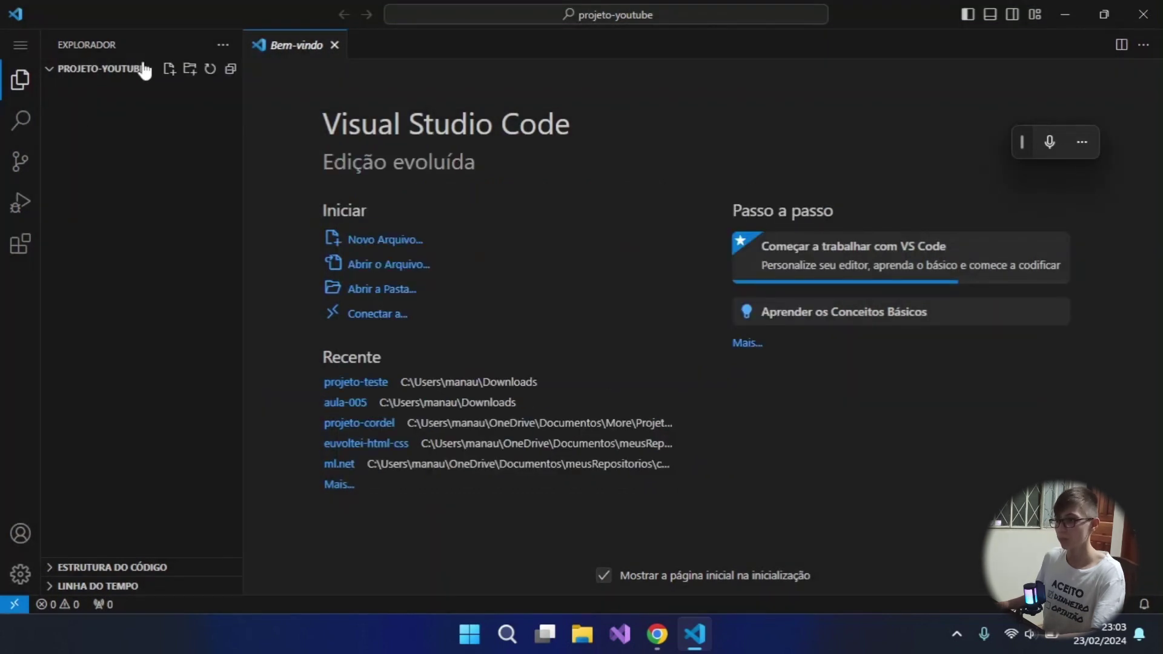
Create a new file named index.html in the projeto-youtube folder.
{"action": "left_click", "coordinate": [172, 76]}
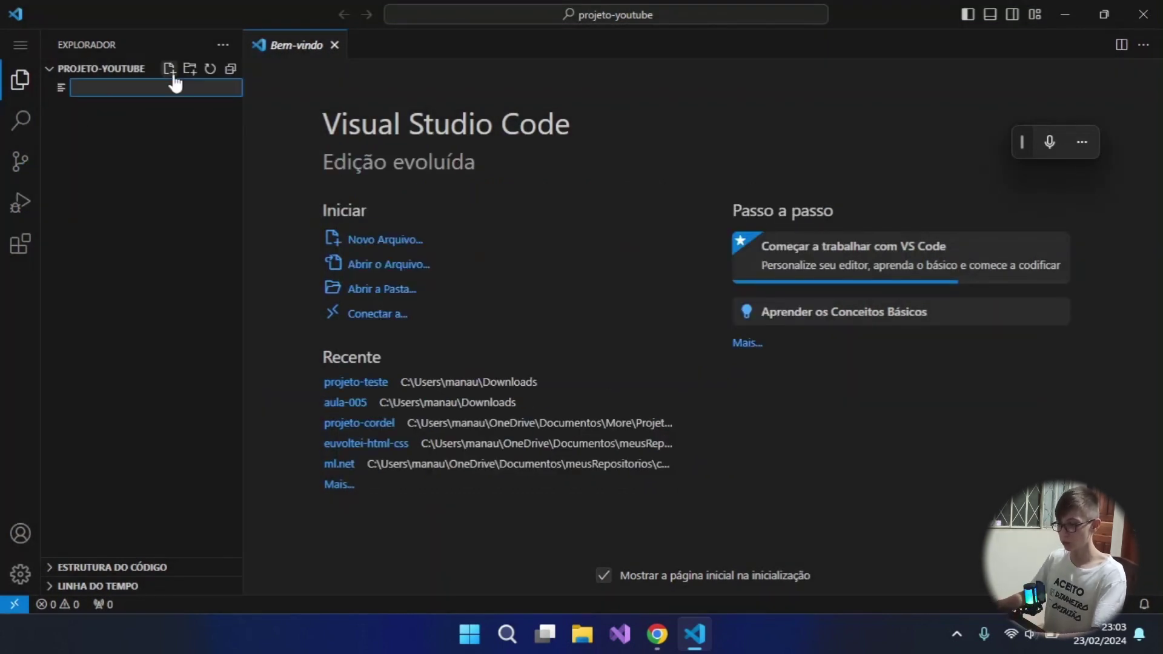
{"action": "type", "text": "indes"}
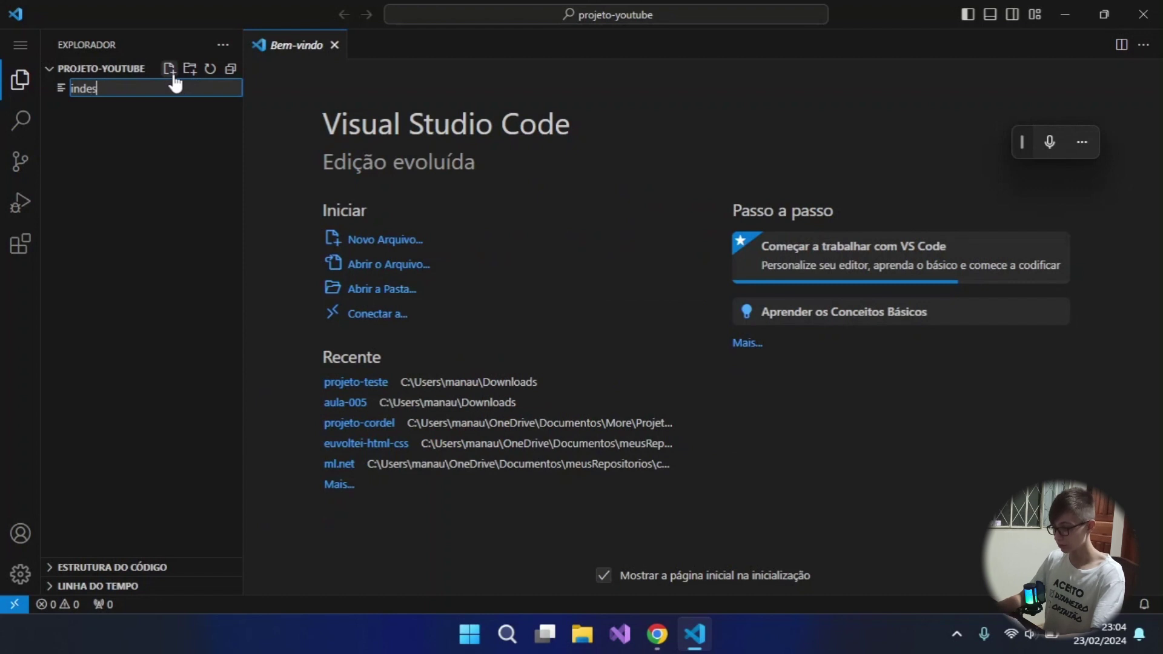
{"action": "key", "text": "BackSpace"}
{"action": "type", "text": "x.html"}
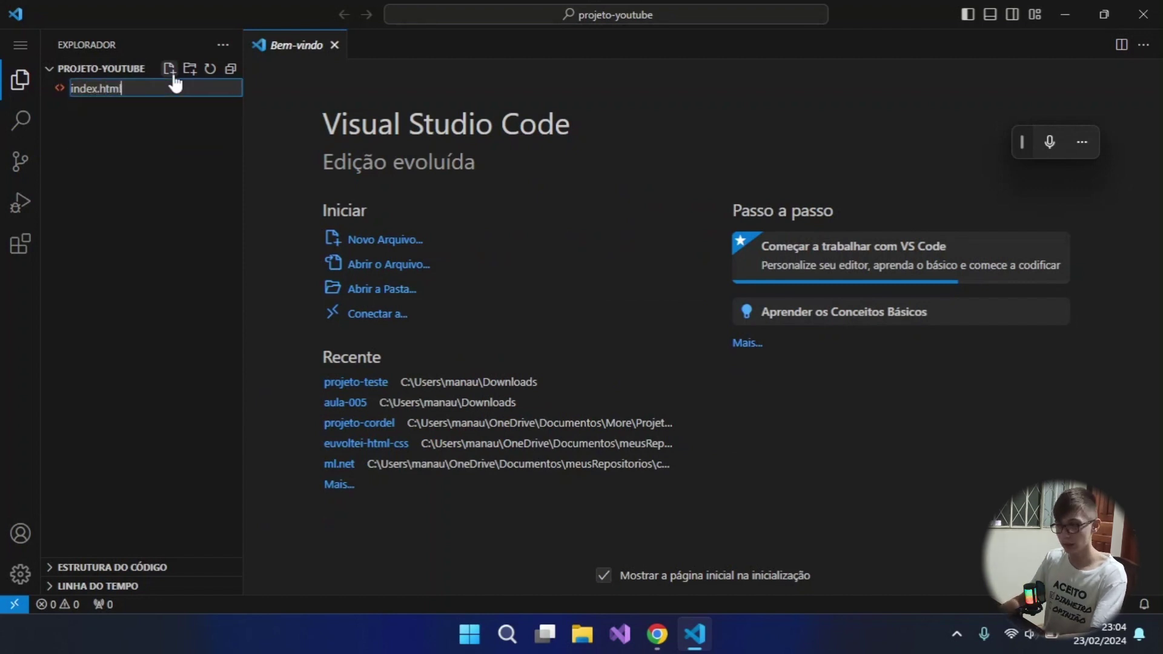
{"action": "key", "text": "Return"}
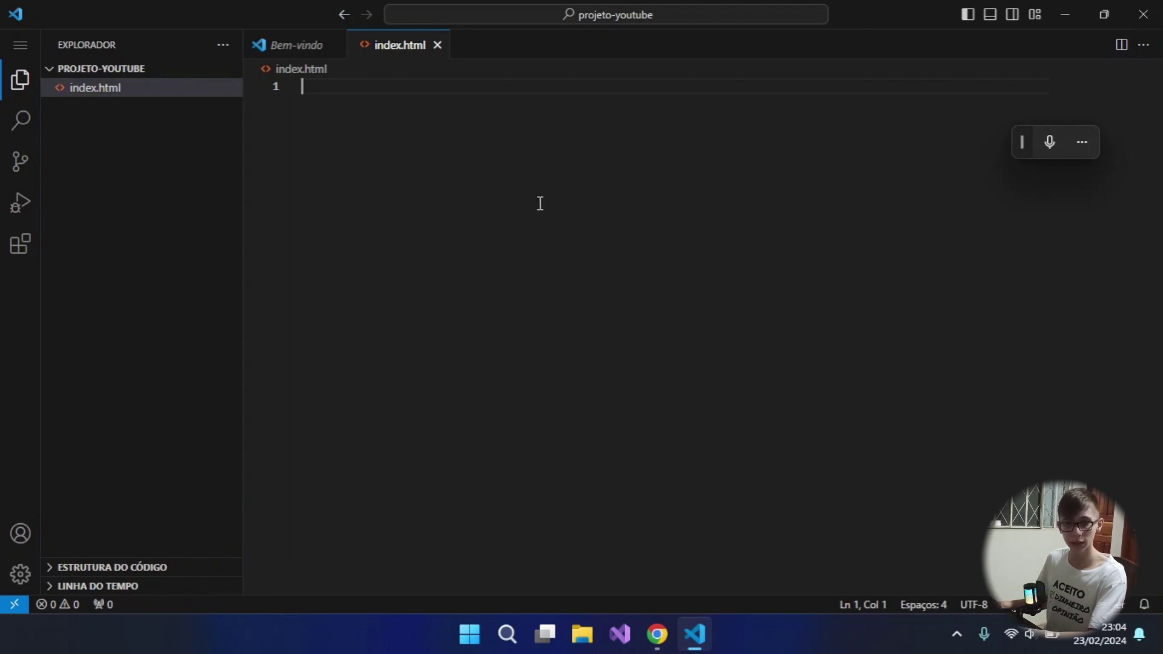
Expand the Emmet HTML boilerplate in index.html and add an h1 reading "Qualquer coisa" inside the body.
{"action": "type", "text": "!"}
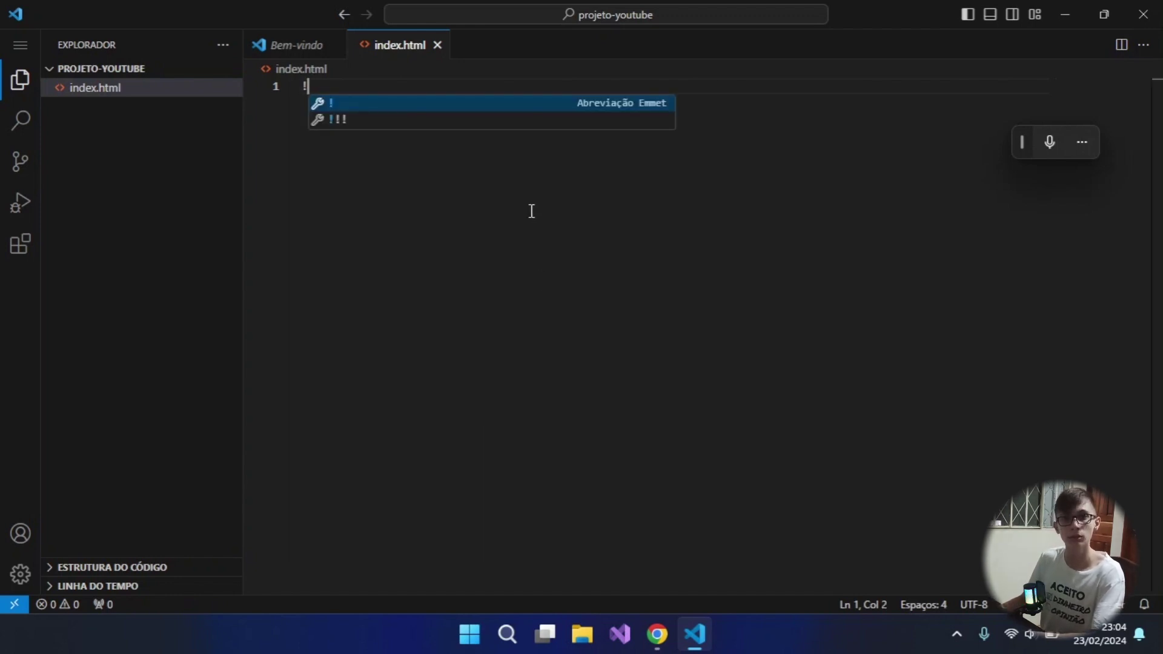
{"action": "key", "text": "Return"}
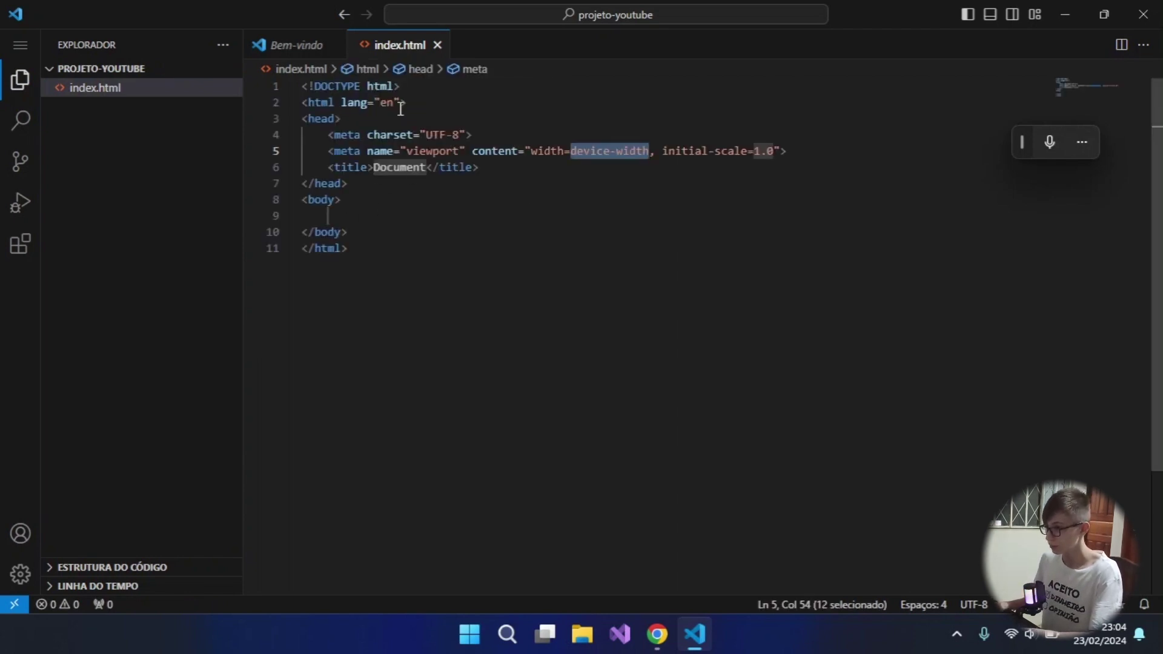
{"action": "left_click", "coordinate": [350, 220]}
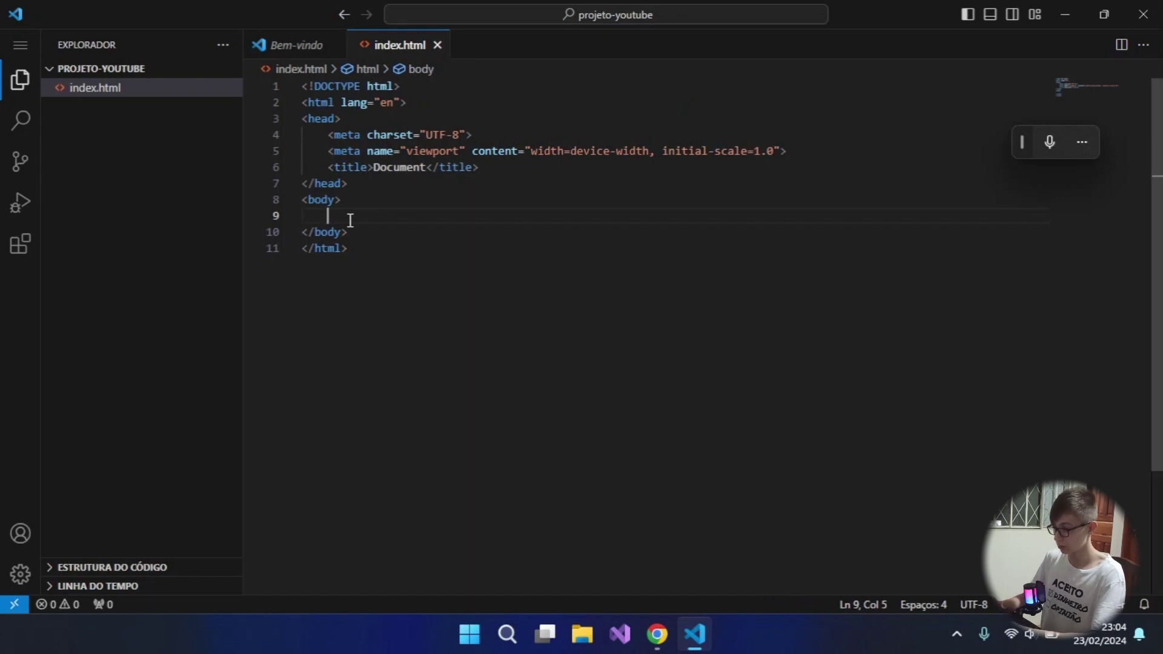
{"action": "type", "text": "h1"}
{"action": "key", "text": "Return"}
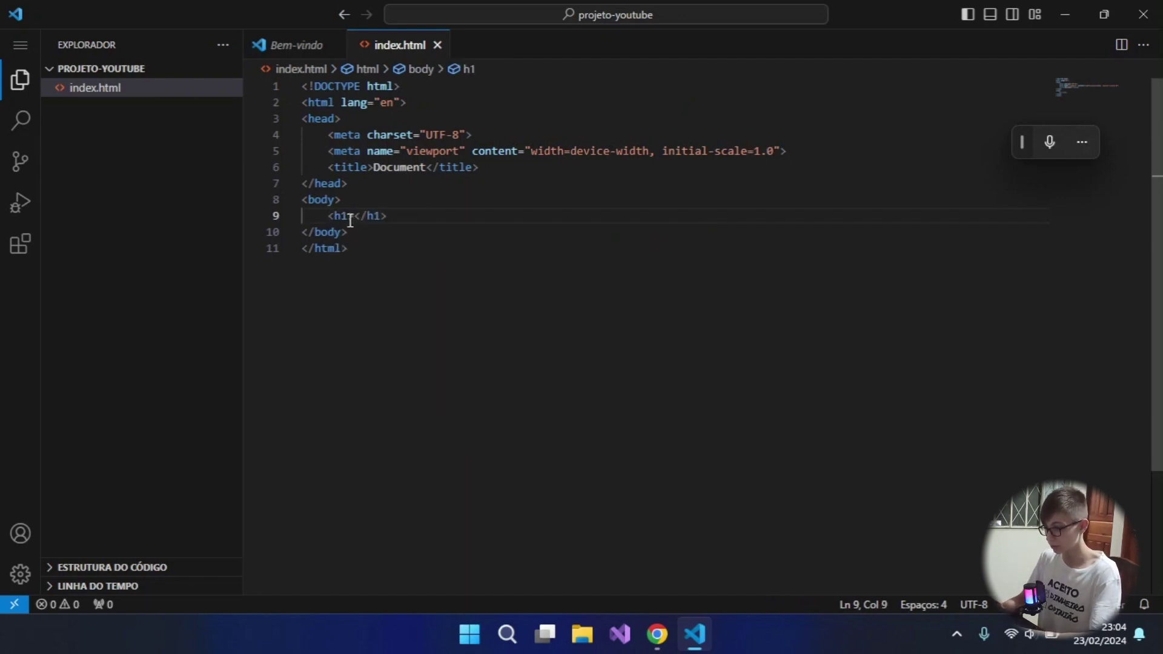
{"action": "type", "text": "Qualquer coisa"}
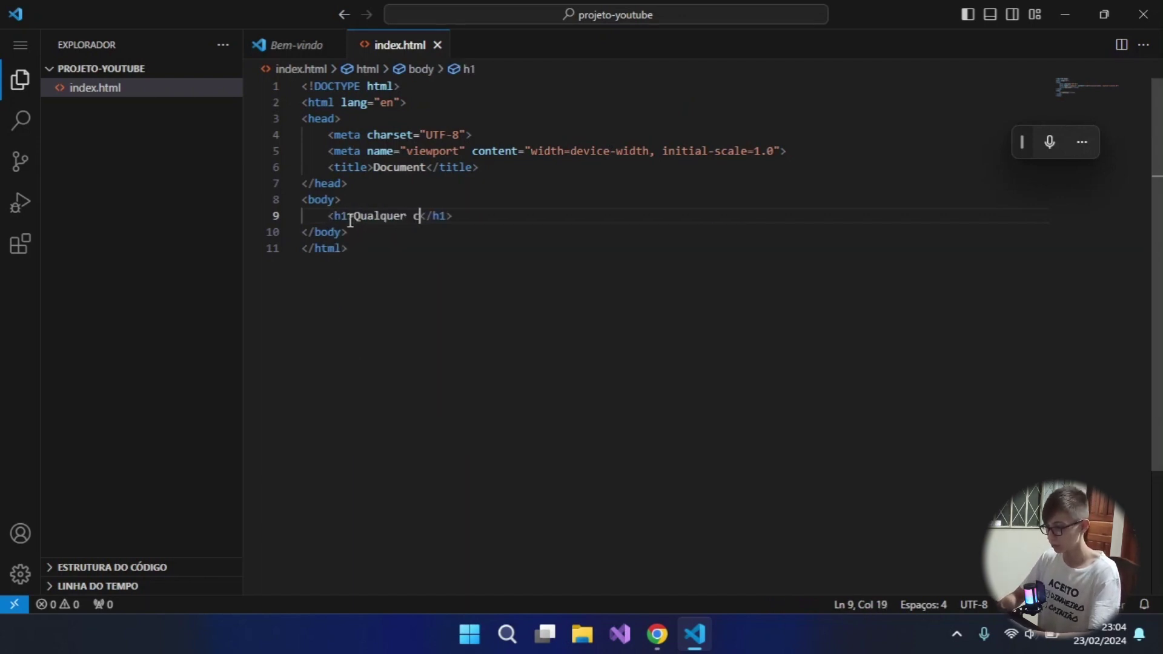
{"action": "left_click", "coordinate": [433, 103]}
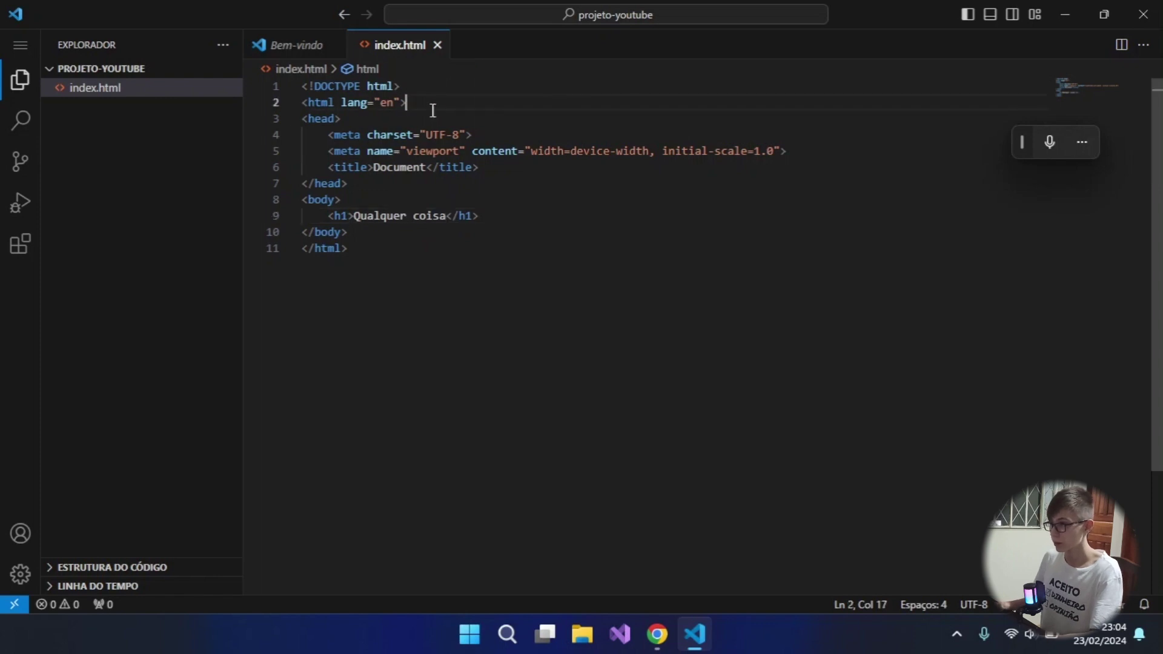
{"action": "key", "text": "ctrl+End"}
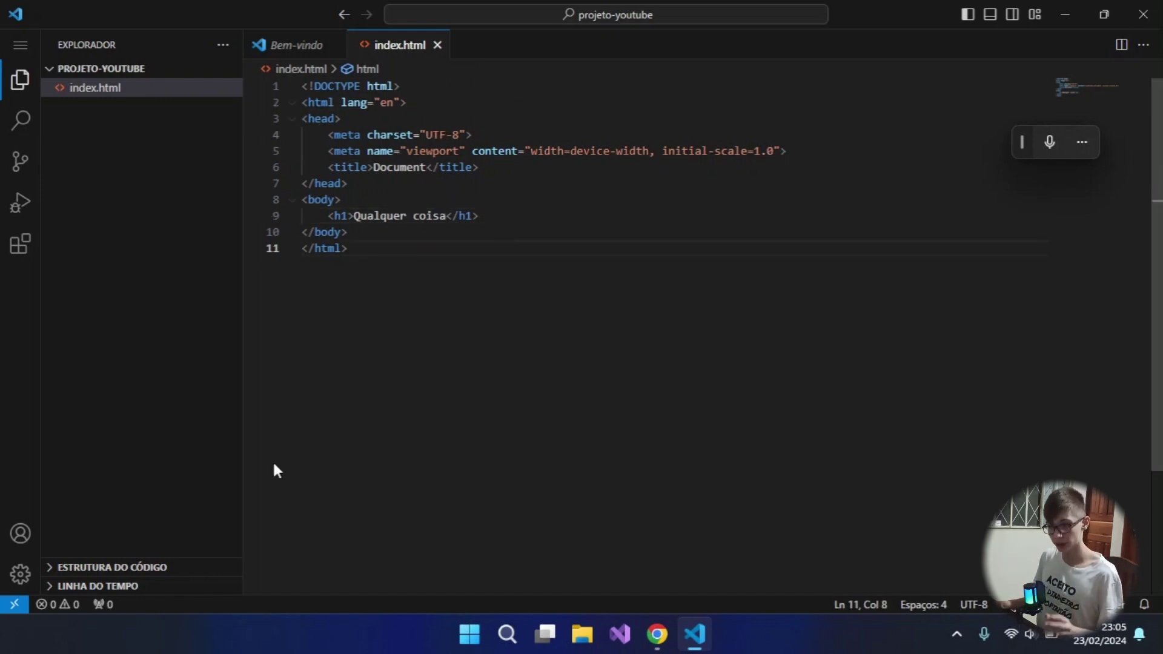
Search the user settings for format on save, review the Editor: Format On Save option, and close the settings.
{"action": "left_click", "coordinate": [18, 574]}
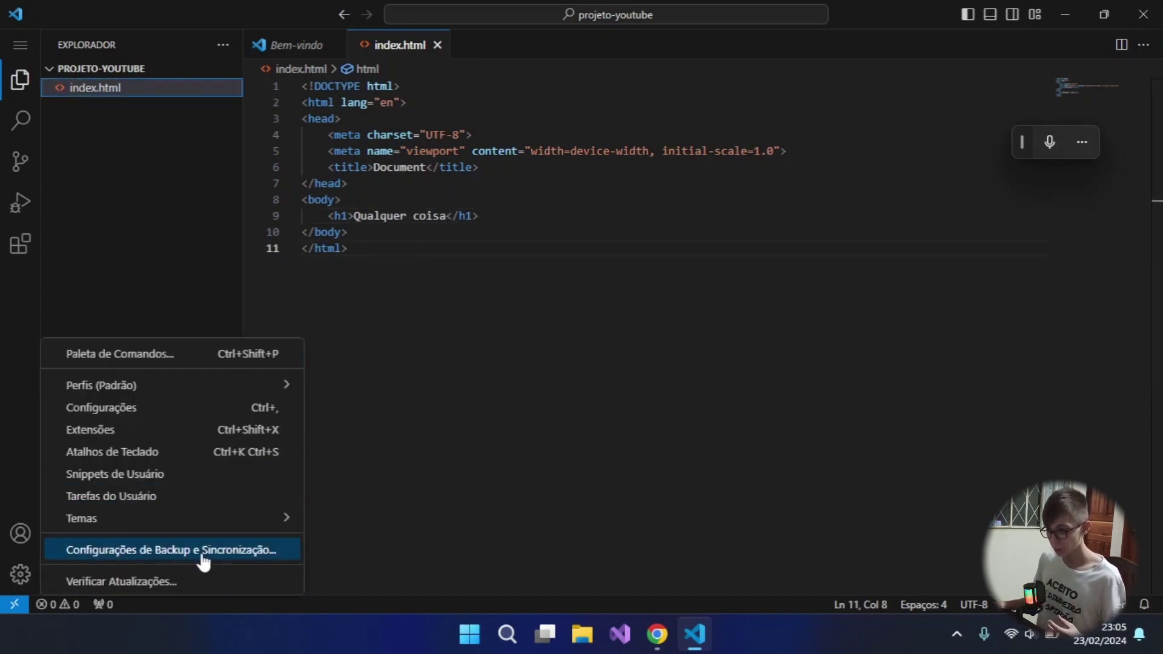
{"action": "left_click", "coordinate": [215, 415]}
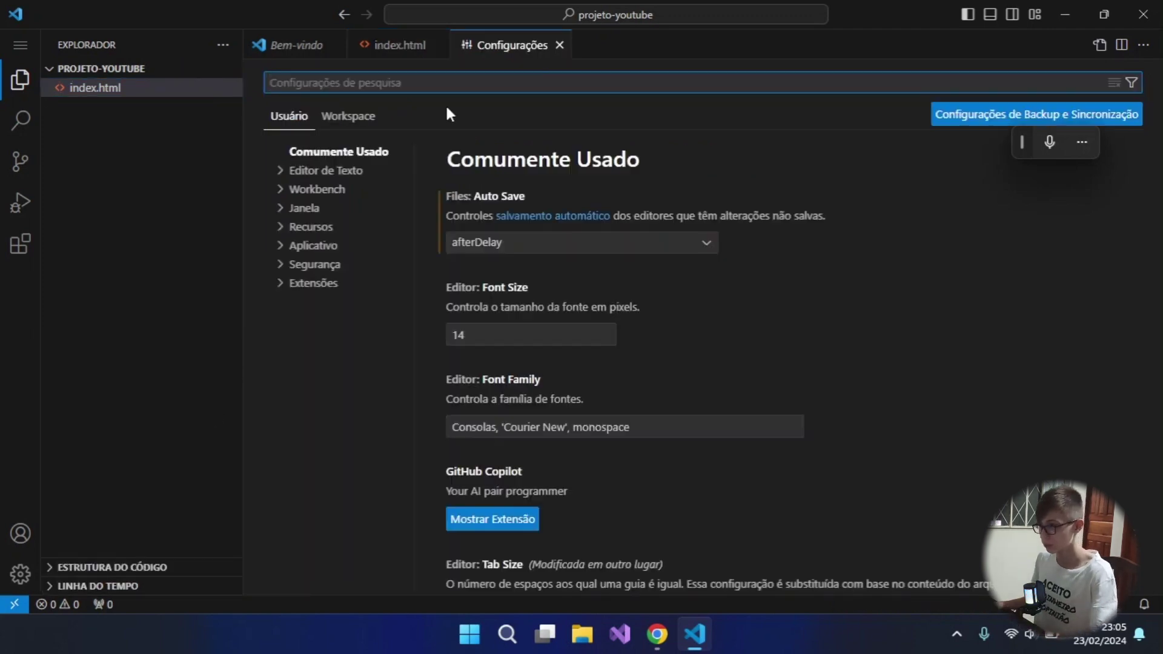
{"action": "type", "text": "fo"}
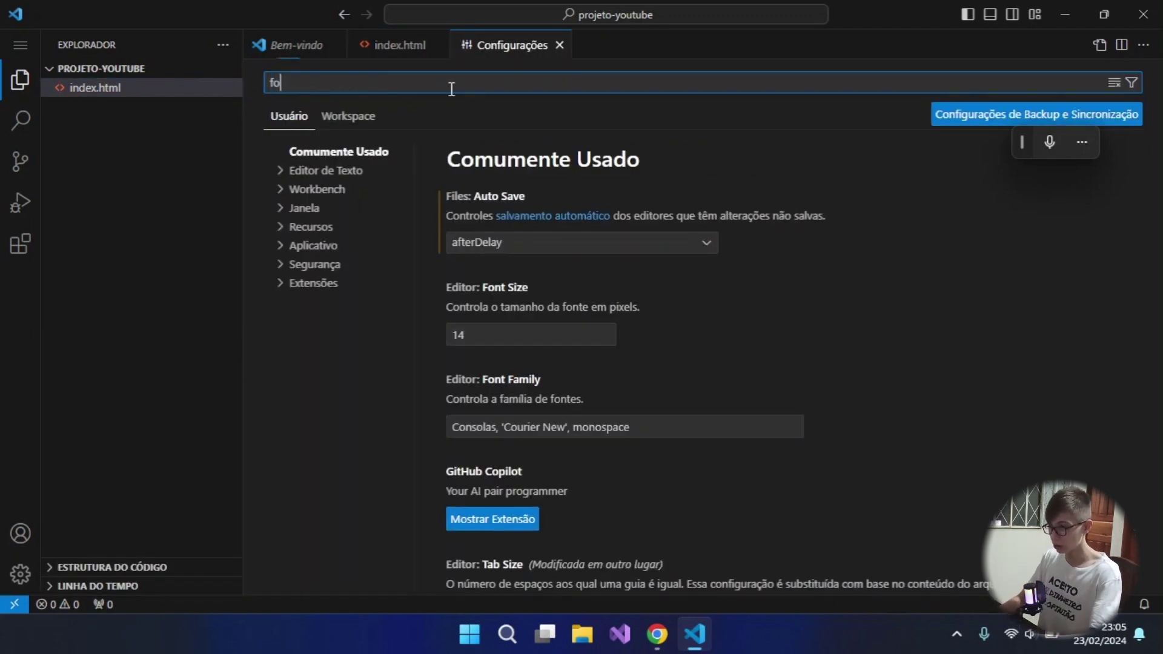
{"action": "type", "text": "rmat on save"}
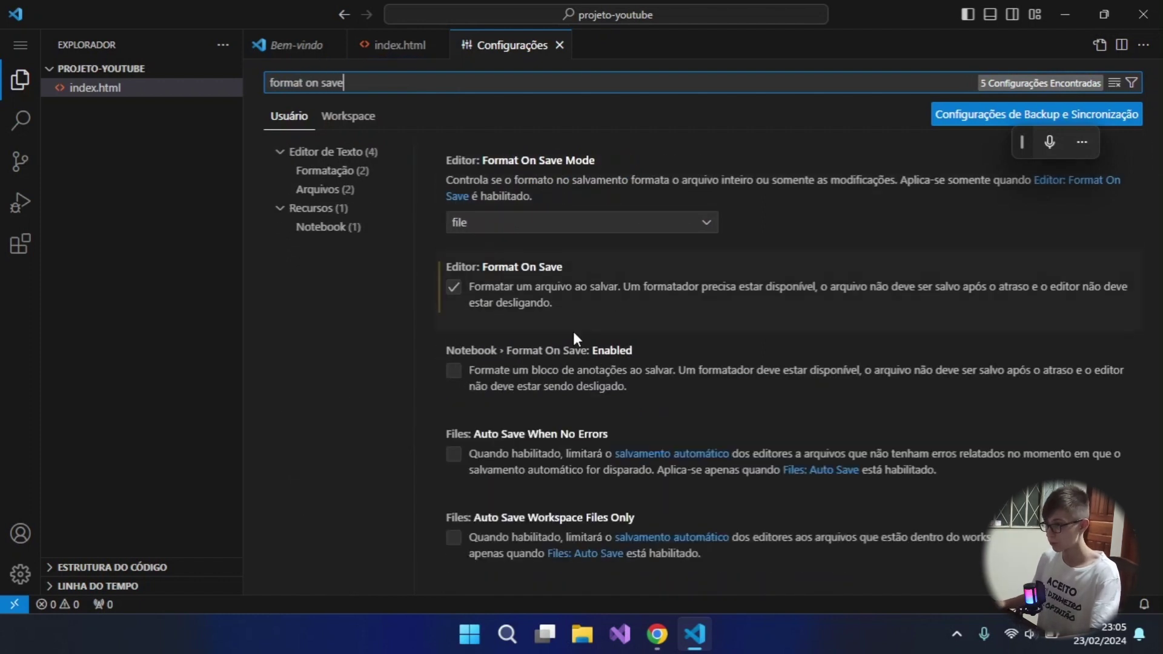
{"action": "left_click", "coordinate": [453, 287]}
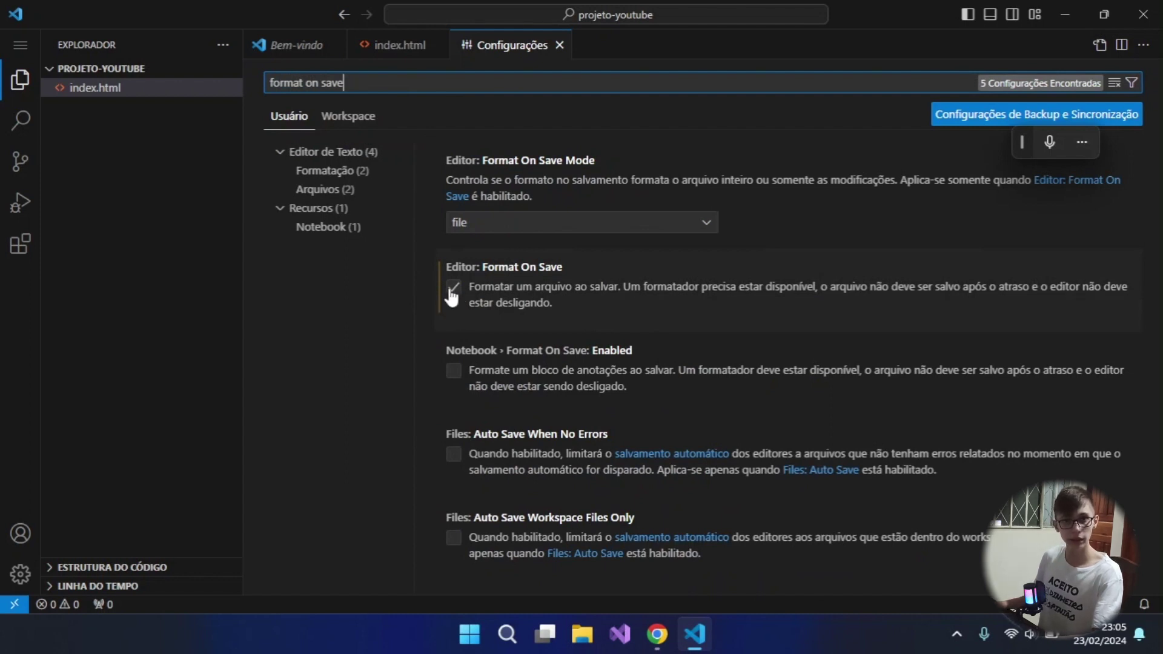
{"action": "left_click", "coordinate": [558, 45]}
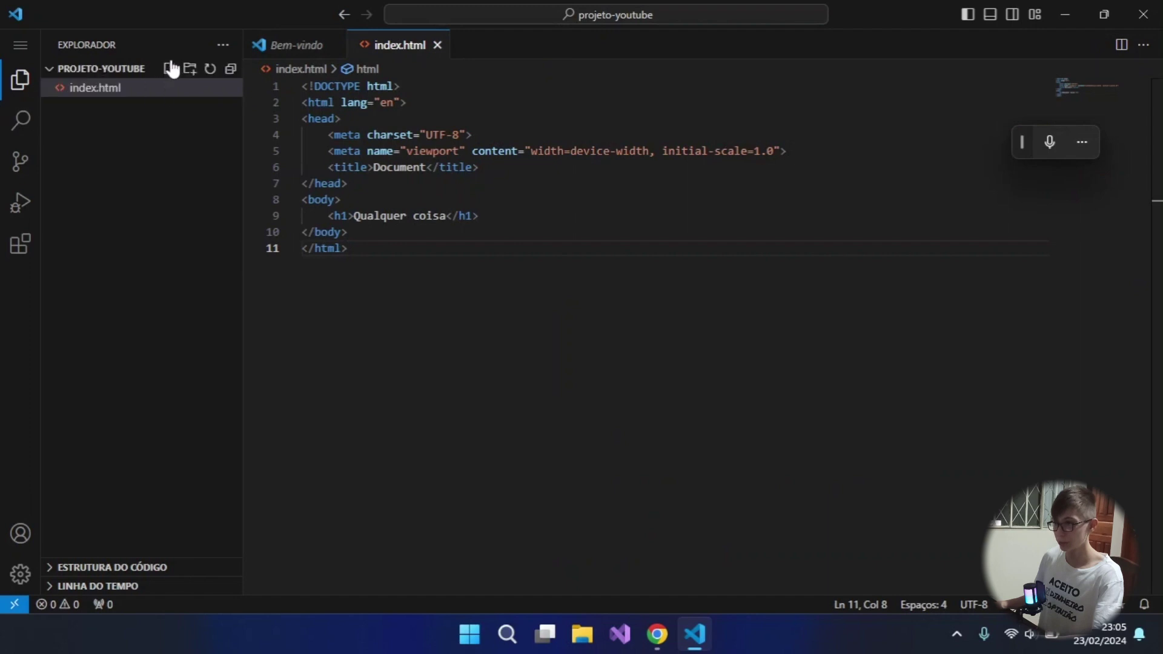
Turn off automatic saving of files.
{"action": "left_click", "coordinate": [25, 49]}
{"action": "mouse_move", "coordinate": [129, 45]}
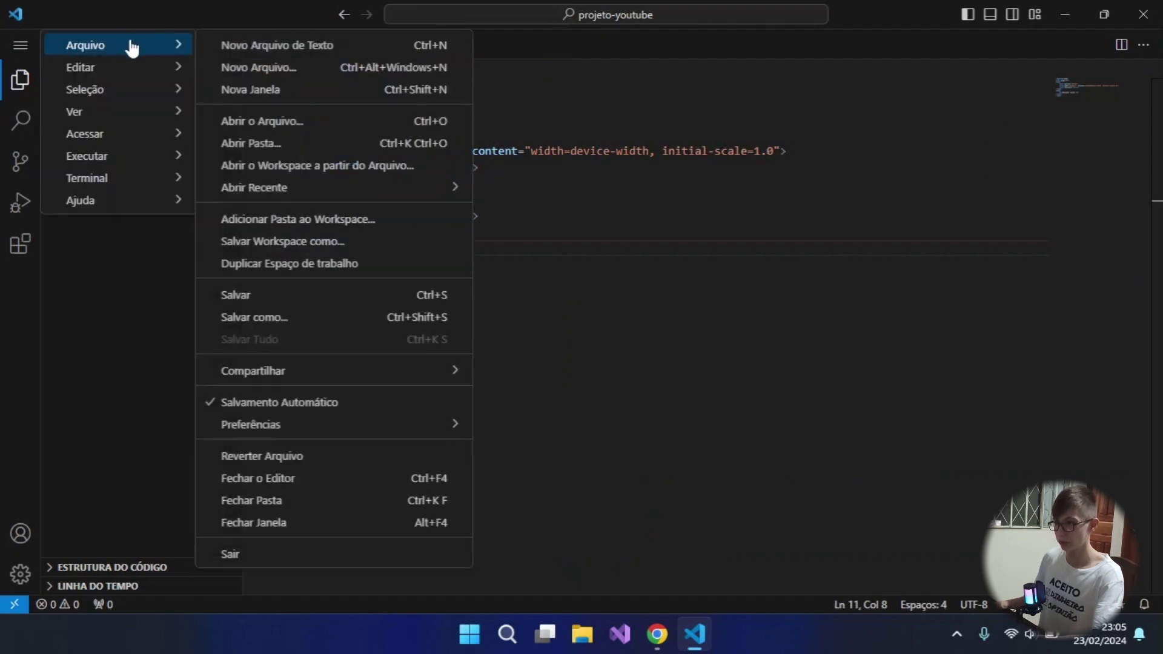
{"action": "left_click", "coordinate": [307, 402]}
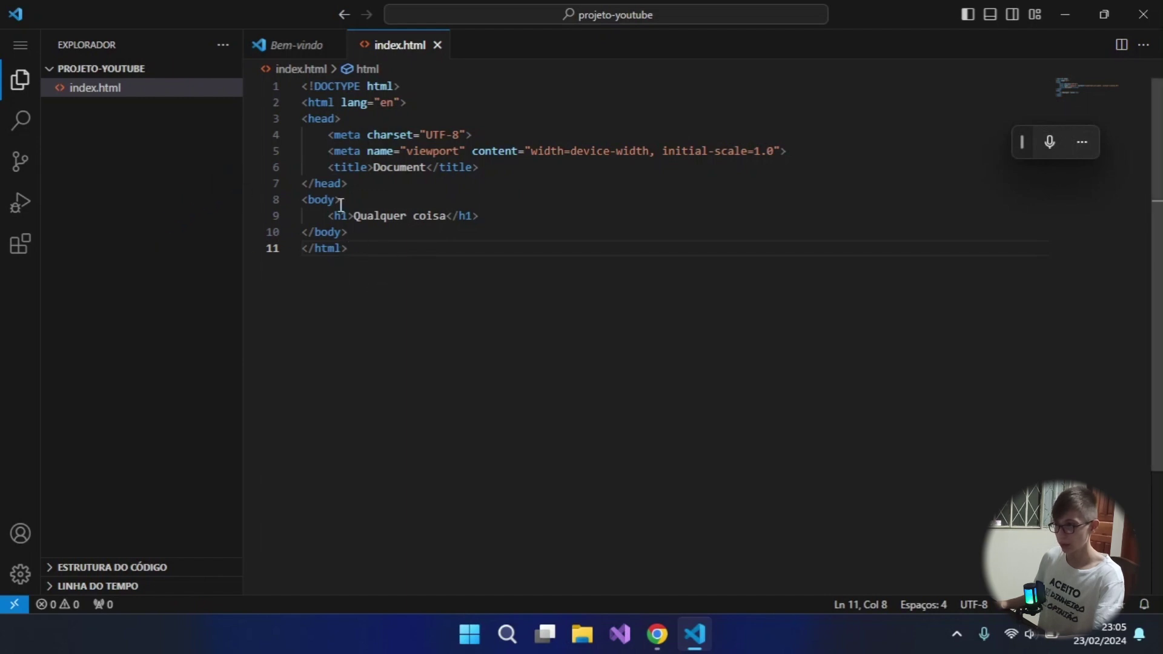
Indent the lines from the opening head tag through the closing body tag by three extra levels in index.html.
{"action": "left_click_drag", "start_coordinate": [492, 238], "coordinate": [291, 122]}
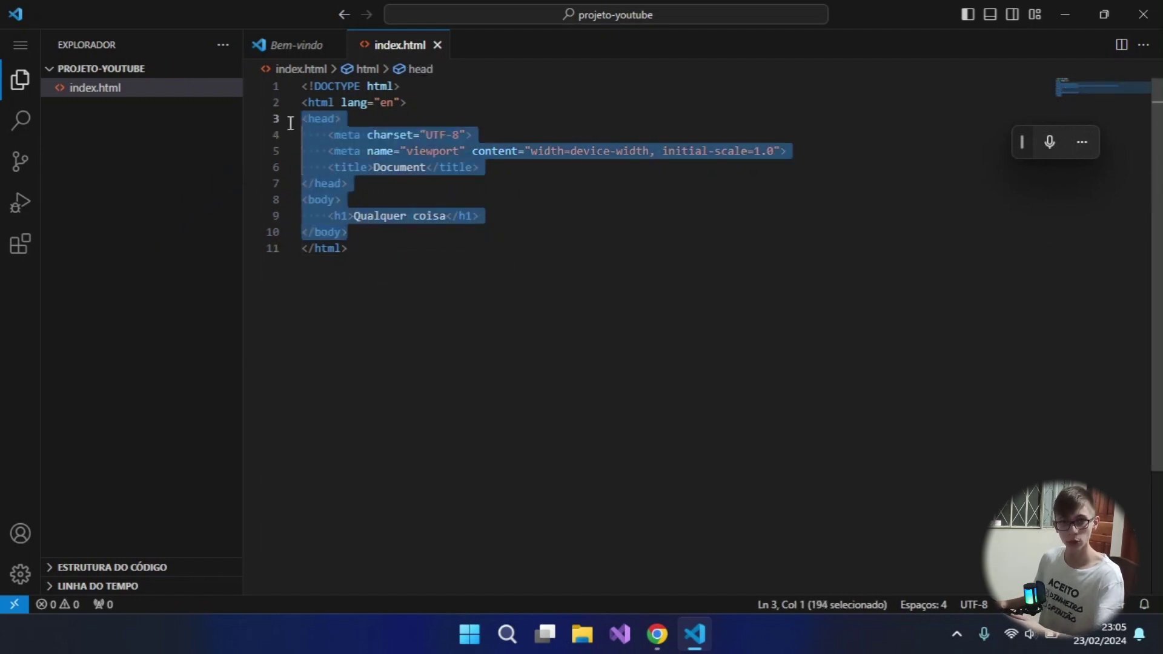
{"action": "key", "text": "Tab"}
{"action": "key", "text": "Tab"}
{"action": "key", "text": "Tab"}
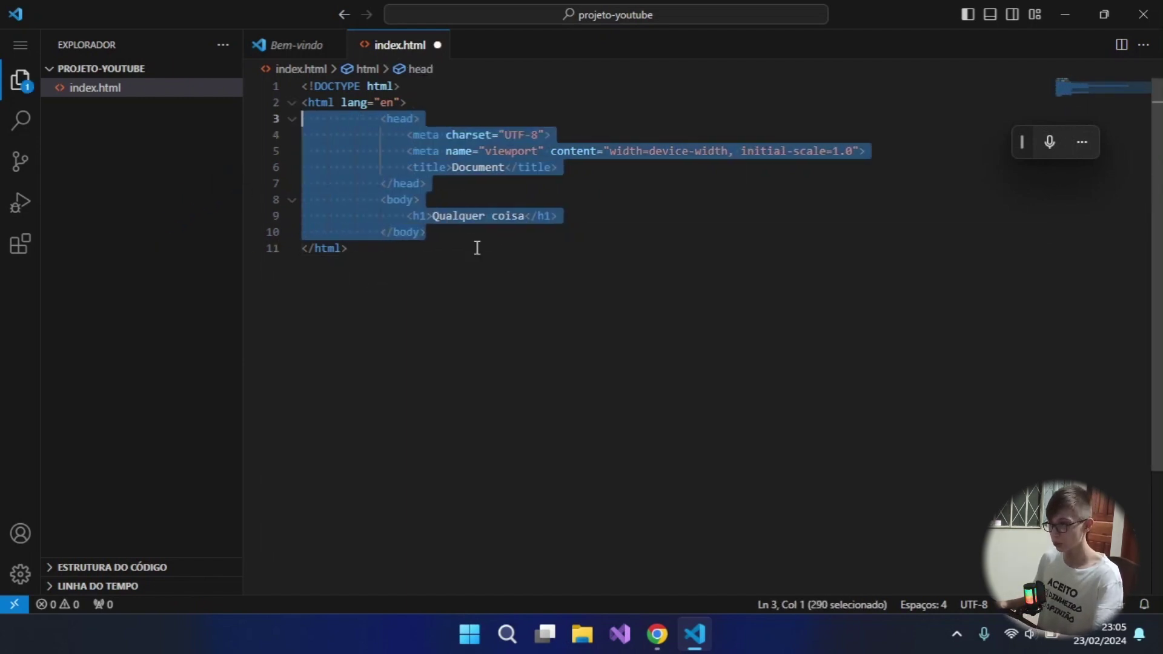
Save index.html so the over-indented lines from head through body are reformatted.
{"action": "left_click", "coordinate": [478, 242]}
{"action": "key", "text": "ctrl+s"}
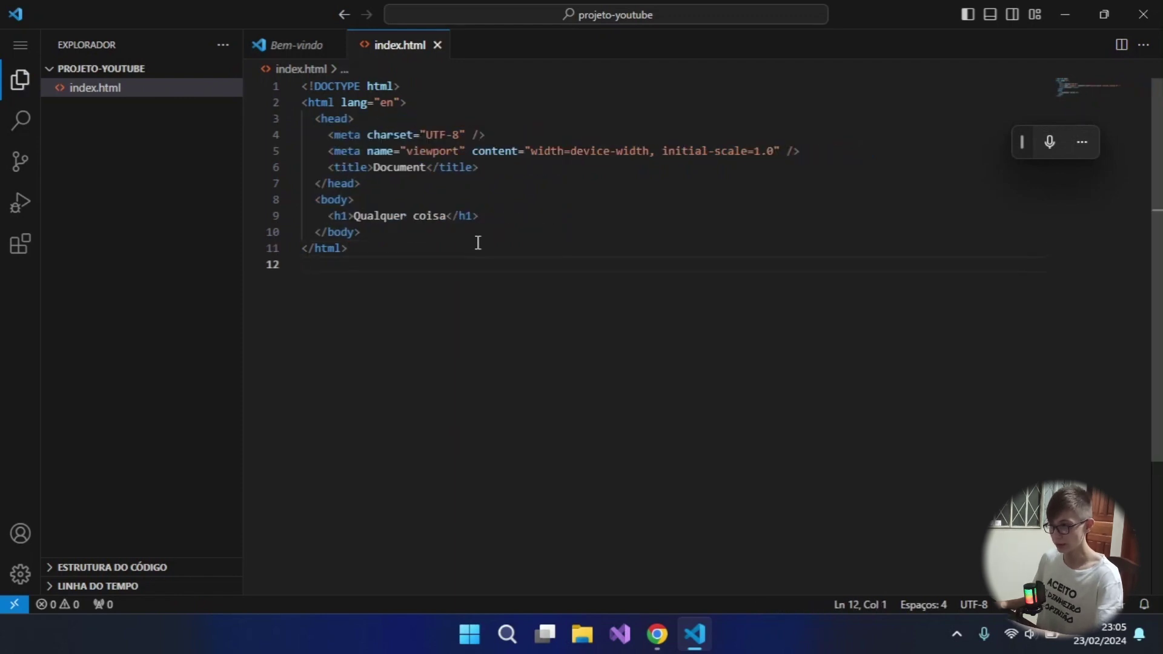
{"action": "left_click", "coordinate": [404, 242]}
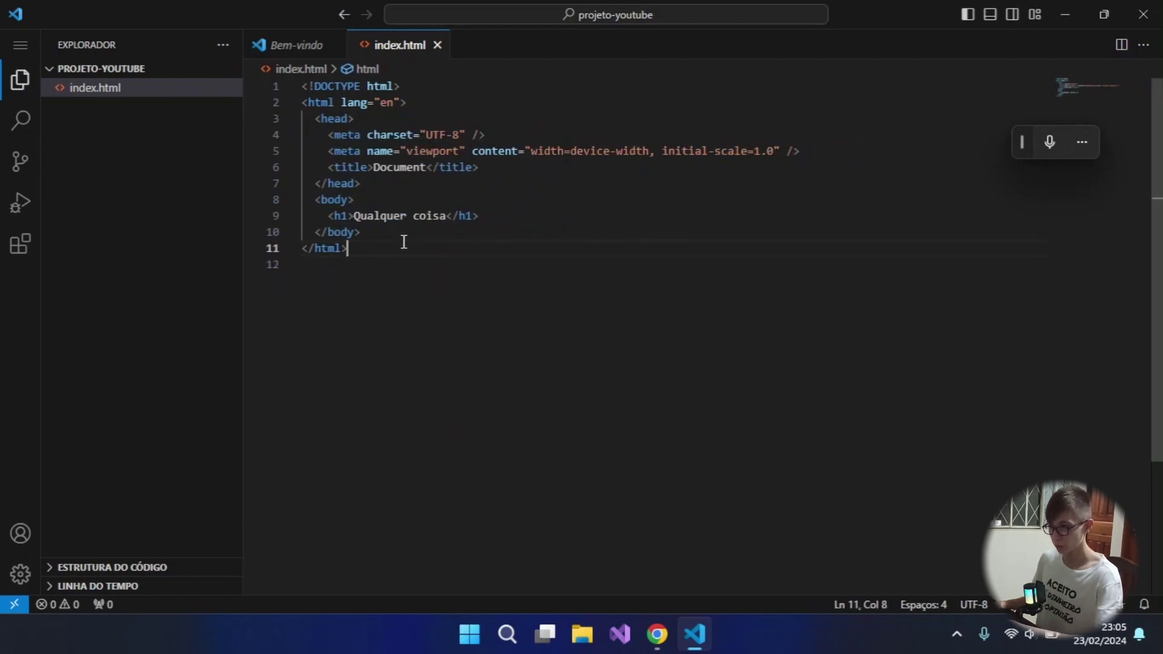
Insert extra tab spacing before "Qualquer coisa" inside the h1 and save index.html to reformat it.
{"action": "left_click", "coordinate": [354, 216]}
{"action": "key", "text": "Tab"}
{"action": "key", "text": "Tab"}
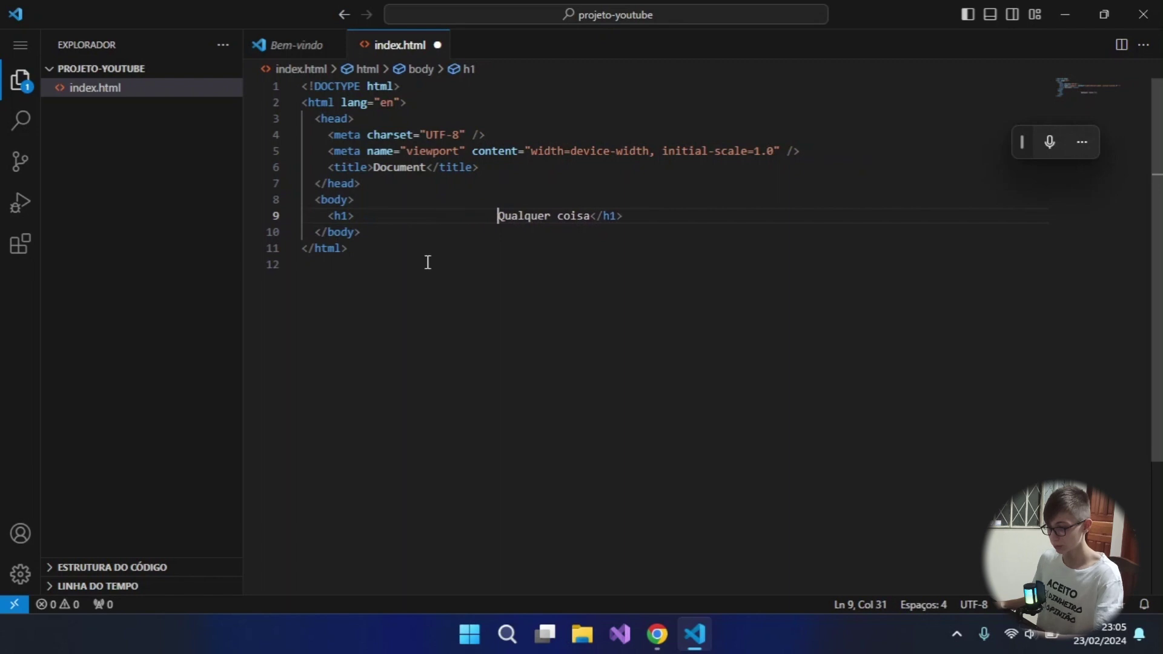
{"action": "key", "text": "ctrl+s"}
{"action": "left_click_drag", "start_coordinate": [372, 252], "coordinate": [302, 215]}
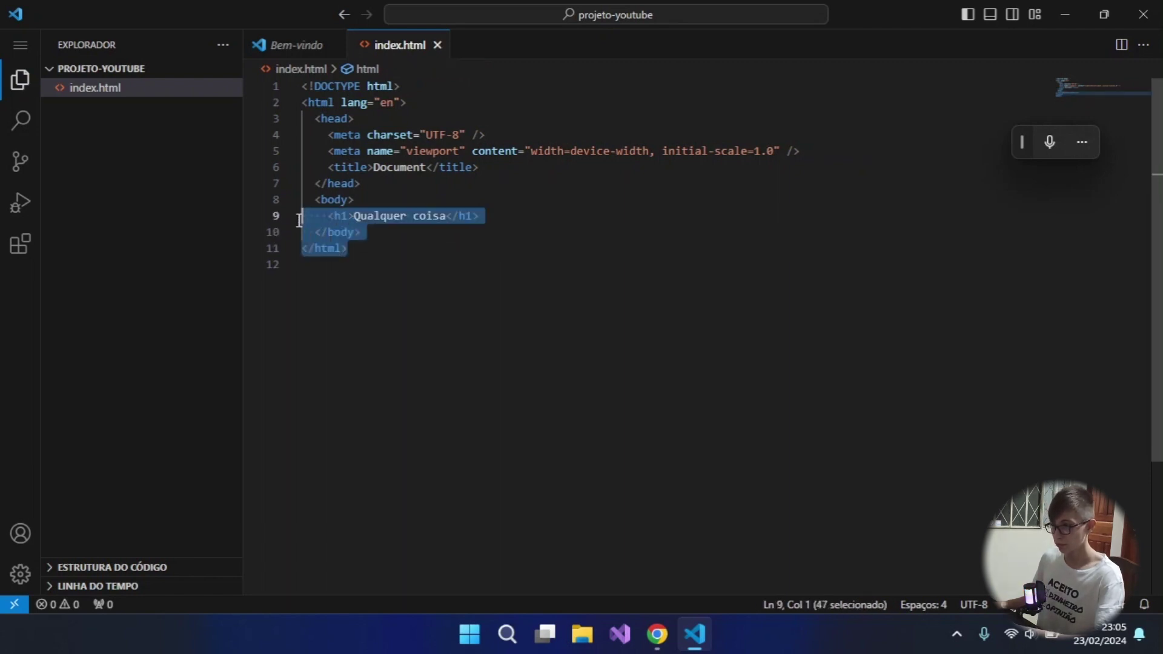
Remove the indentation from the opening head tag through the closing body tag and save index.html to reformat it.
{"action": "left_click", "coordinate": [446, 216]}
{"action": "left_click", "coordinate": [453, 236], "text": "shift"}
{"action": "left_click_drag", "start_coordinate": [406, 233], "coordinate": [307, 118]}
{"action": "key", "text": "shift+Tab"}
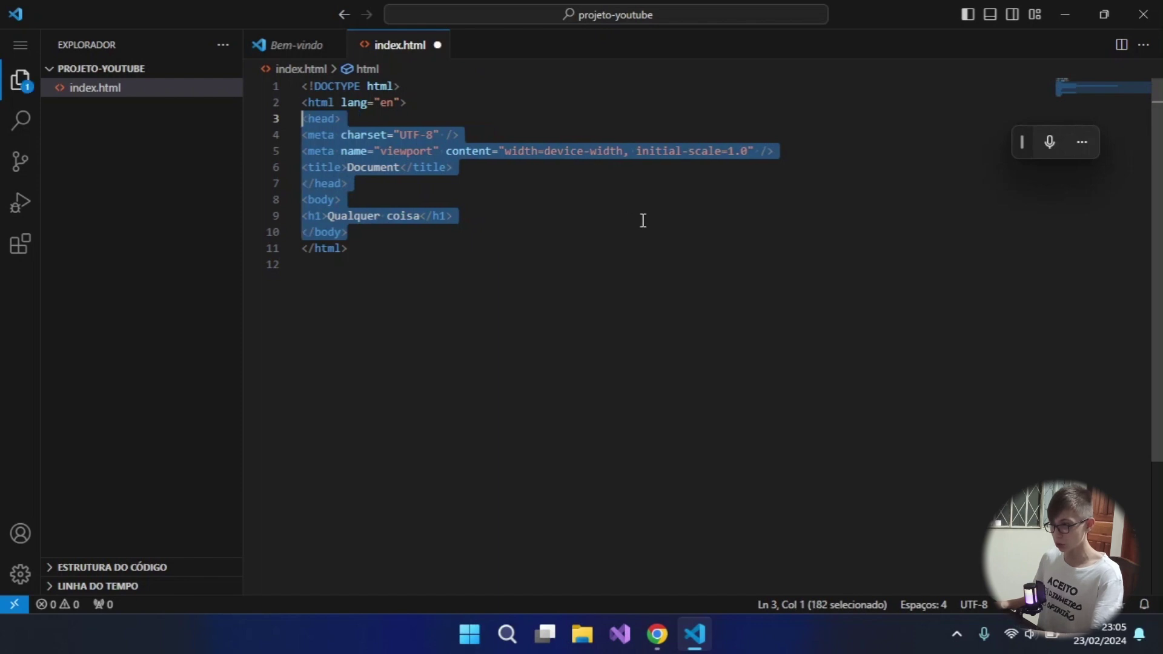
{"action": "left_click", "coordinate": [409, 189]}
{"action": "key", "text": "ctrl+s"}
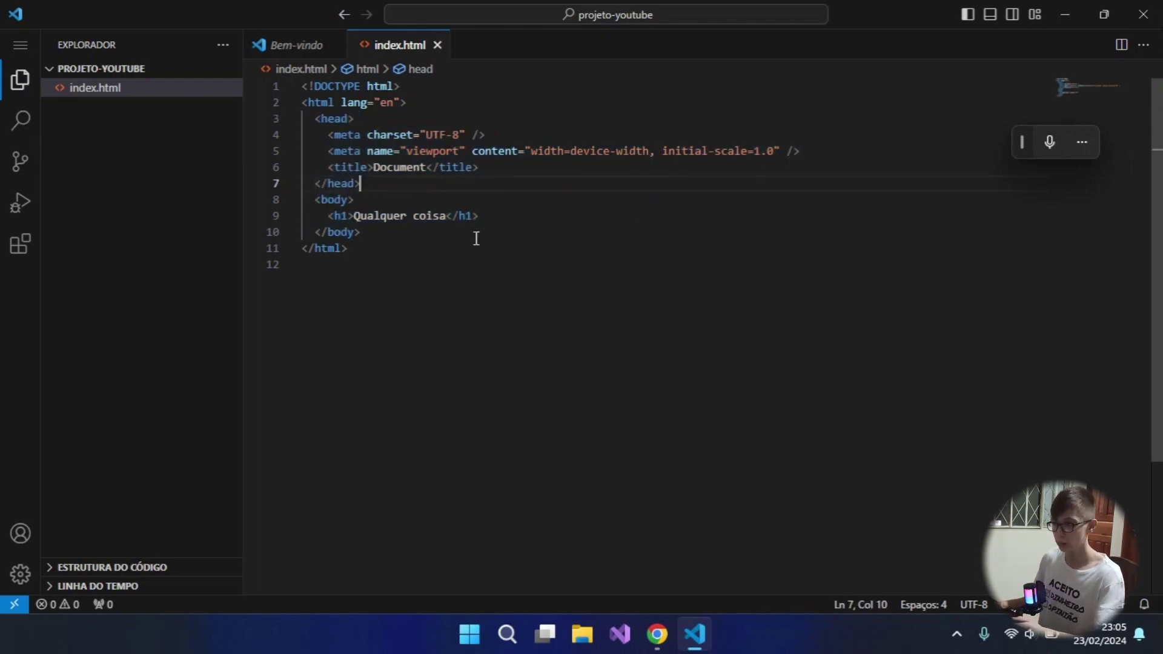
{"action": "right_click", "coordinate": [516, 192]}
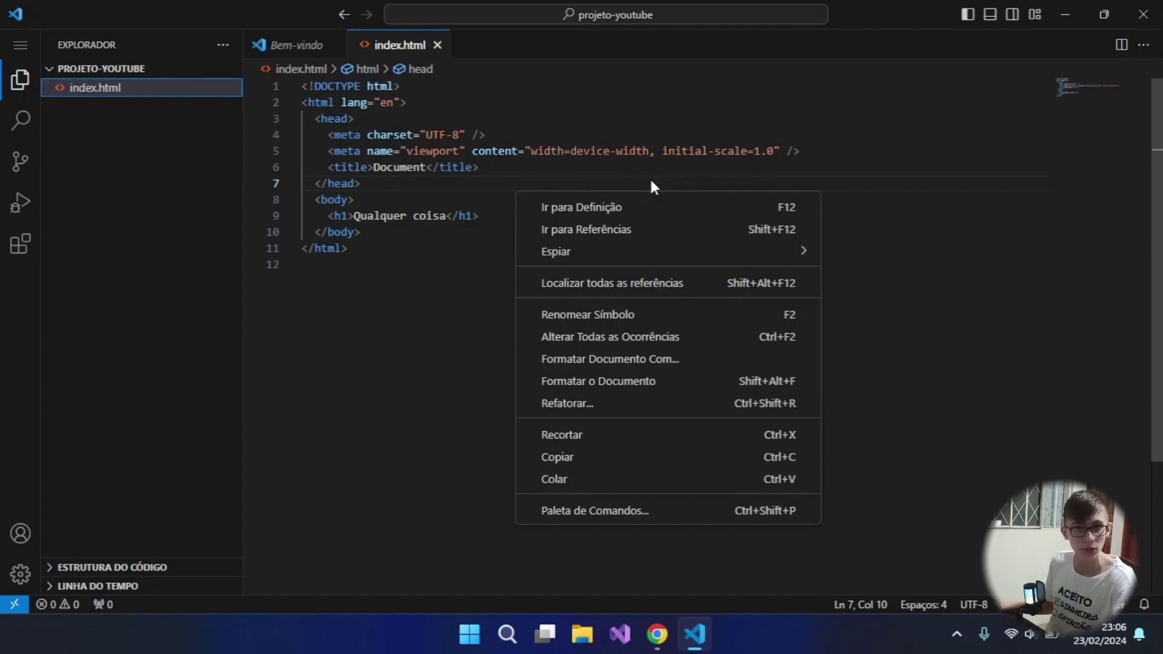
{"action": "left_click", "coordinate": [758, 85]}
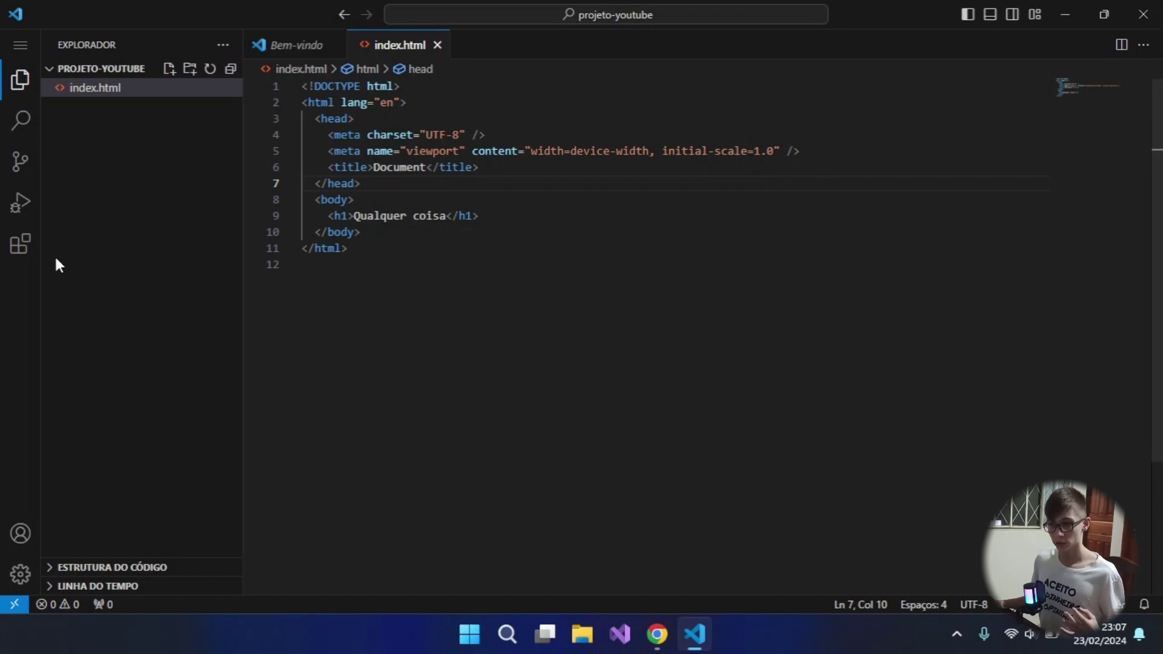
Search the extension marketplace for "live server", install Live Server by Ritwick Dey, and close its details page.
{"action": "left_click", "coordinate": [24, 246]}
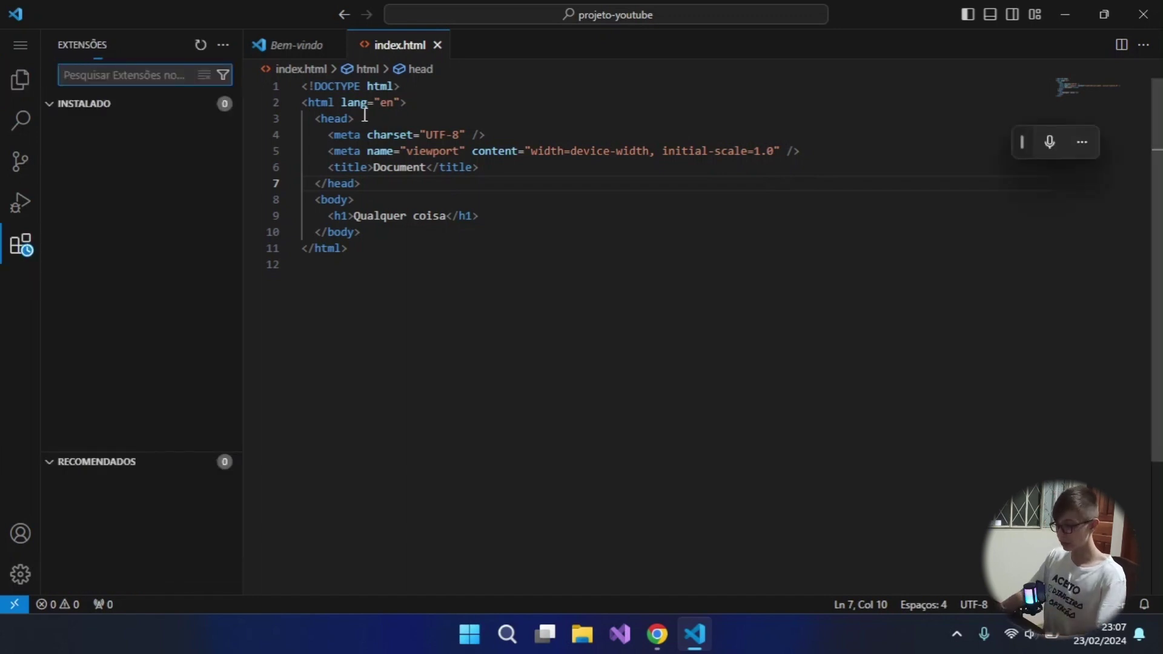
{"action": "type", "text": "live server"}
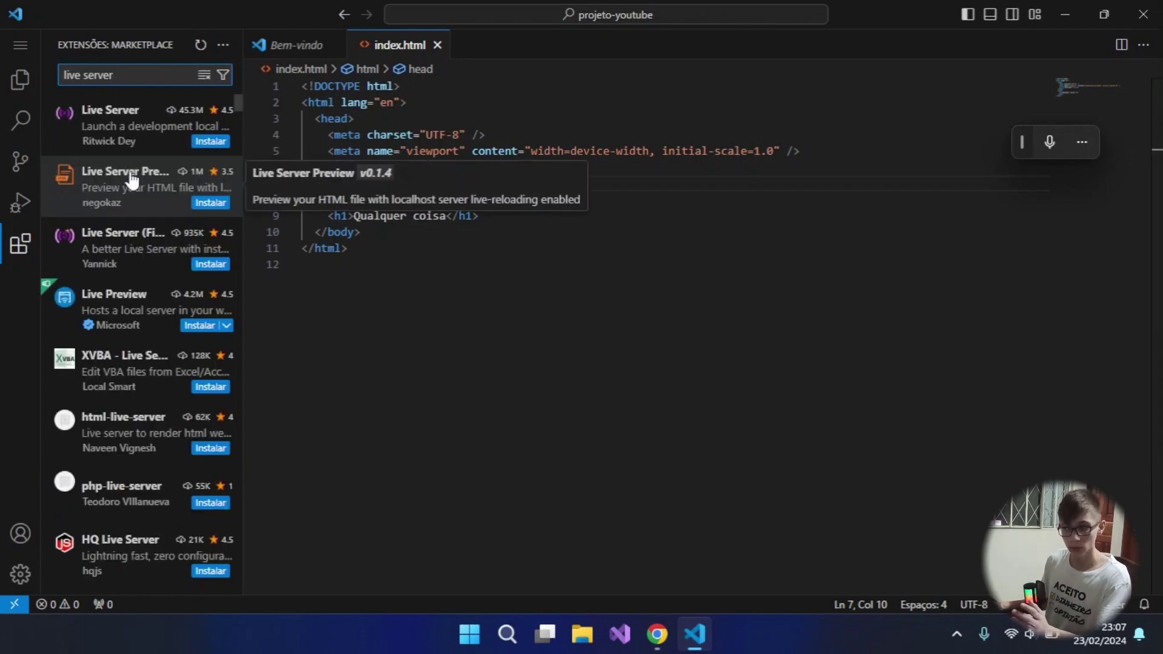
{"action": "left_click", "coordinate": [151, 145]}
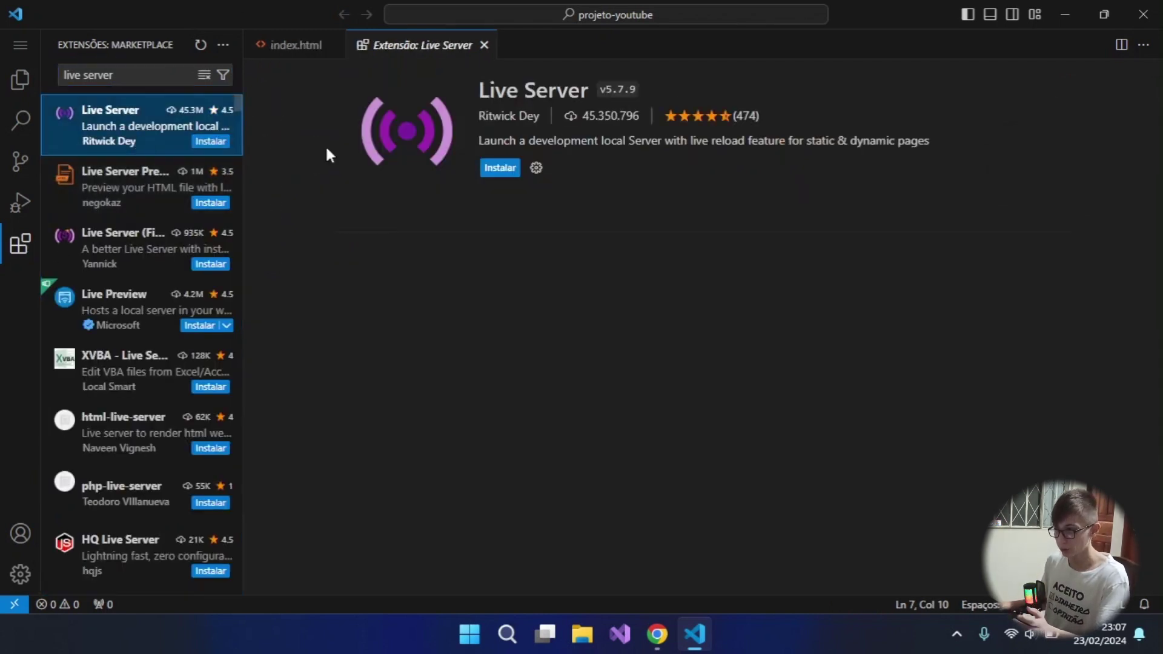
{"action": "left_click", "coordinate": [498, 166]}
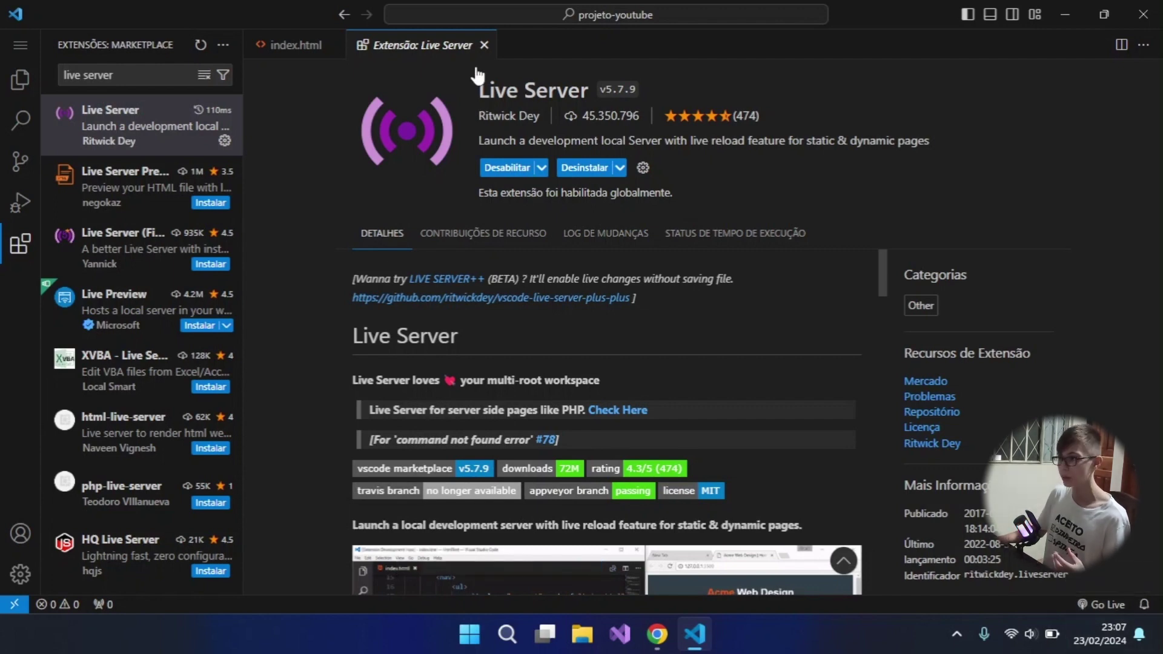
{"action": "left_click", "coordinate": [484, 45]}
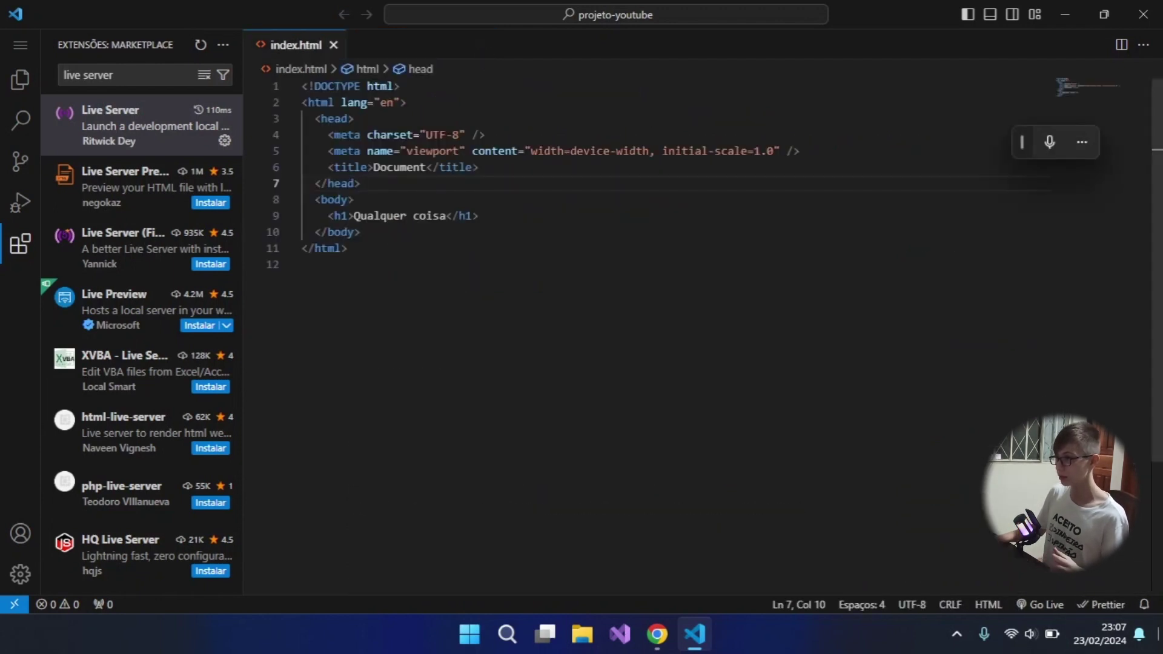
Serve index.html with Live Server's Go Live and dismiss the browser's translation offer.
{"action": "left_click_drag", "start_coordinate": [416, 264], "coordinate": [301, 86]}
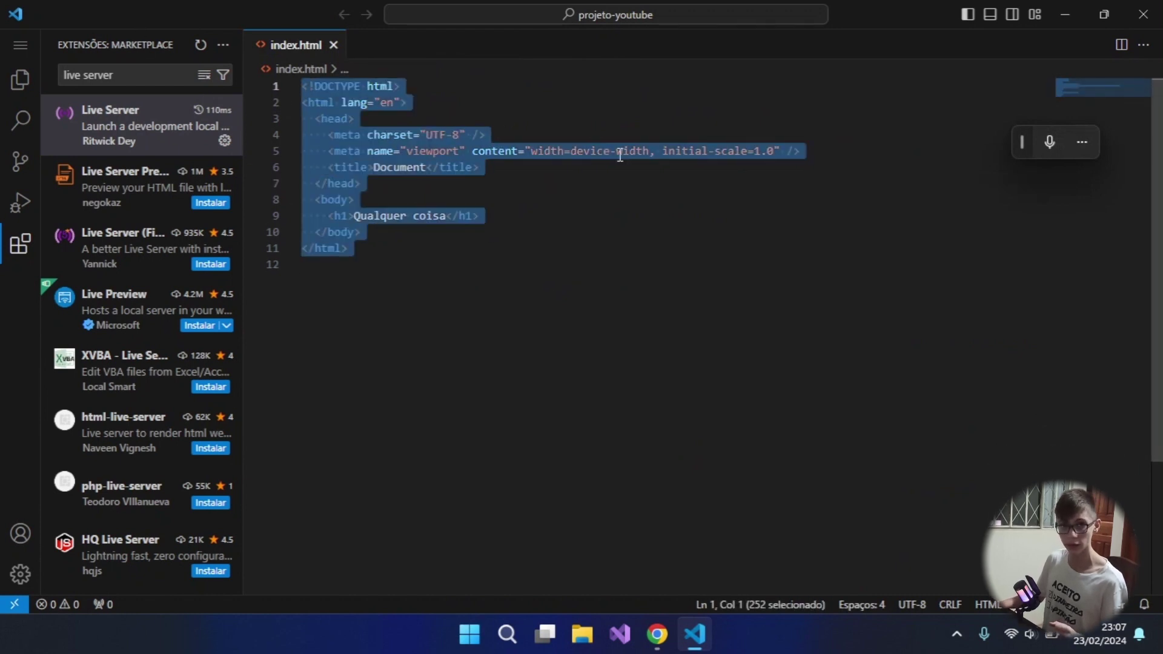
{"action": "left_click", "coordinate": [1040, 606]}
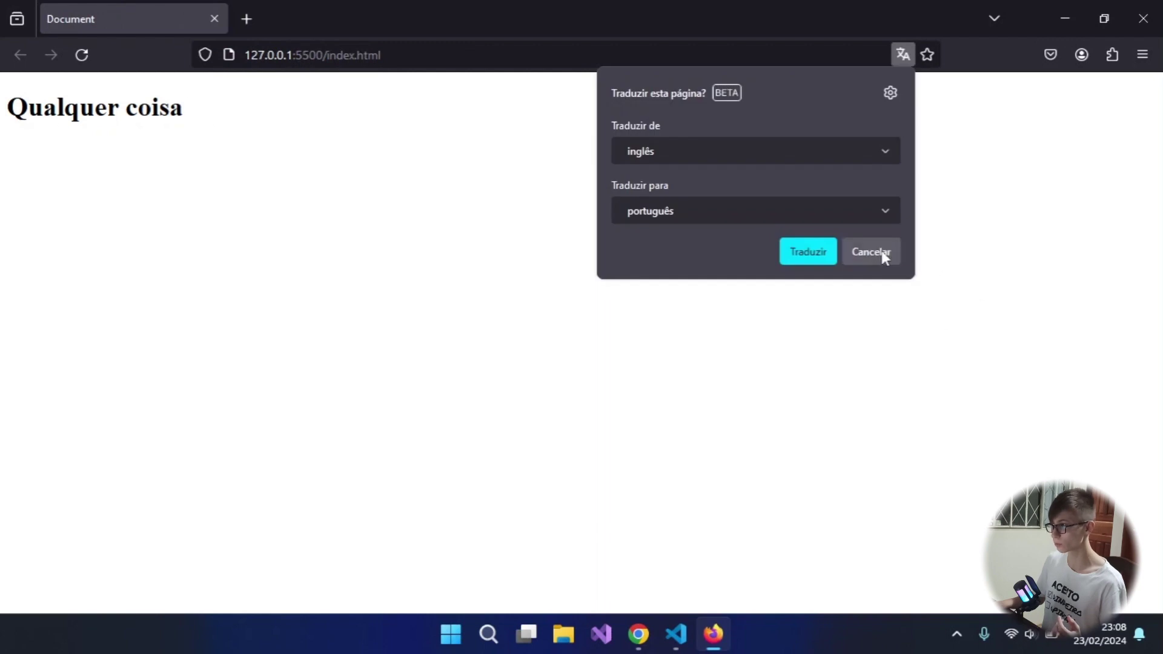
{"action": "left_click", "coordinate": [879, 253]}
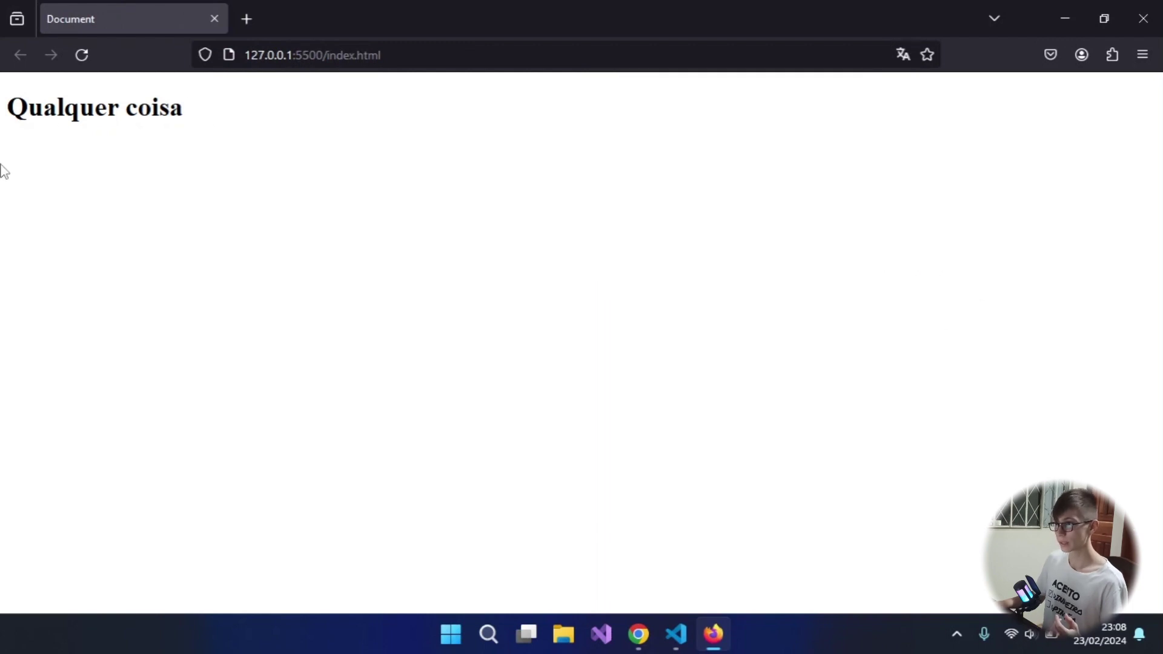
Switch to Visual Studio Code, arrange it side by side with the Firefox preview, and show the project's file explorer.
{"action": "left_click", "coordinate": [664, 624]}
{"action": "key", "text": "super+Right"}
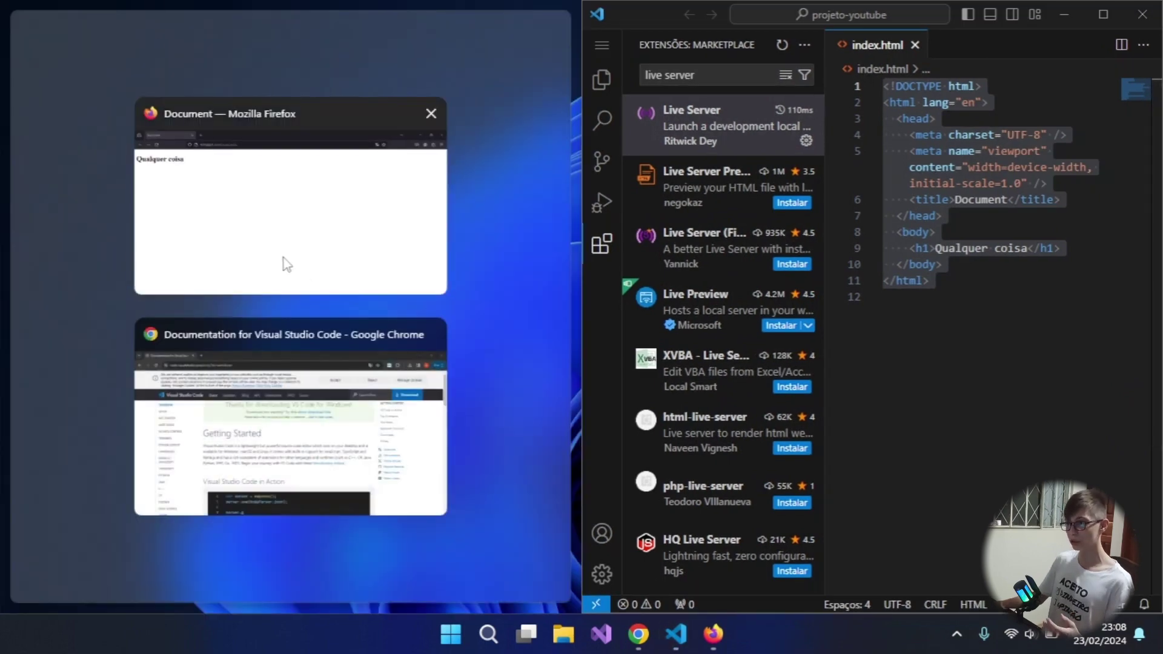
{"action": "left_click", "coordinate": [283, 258]}
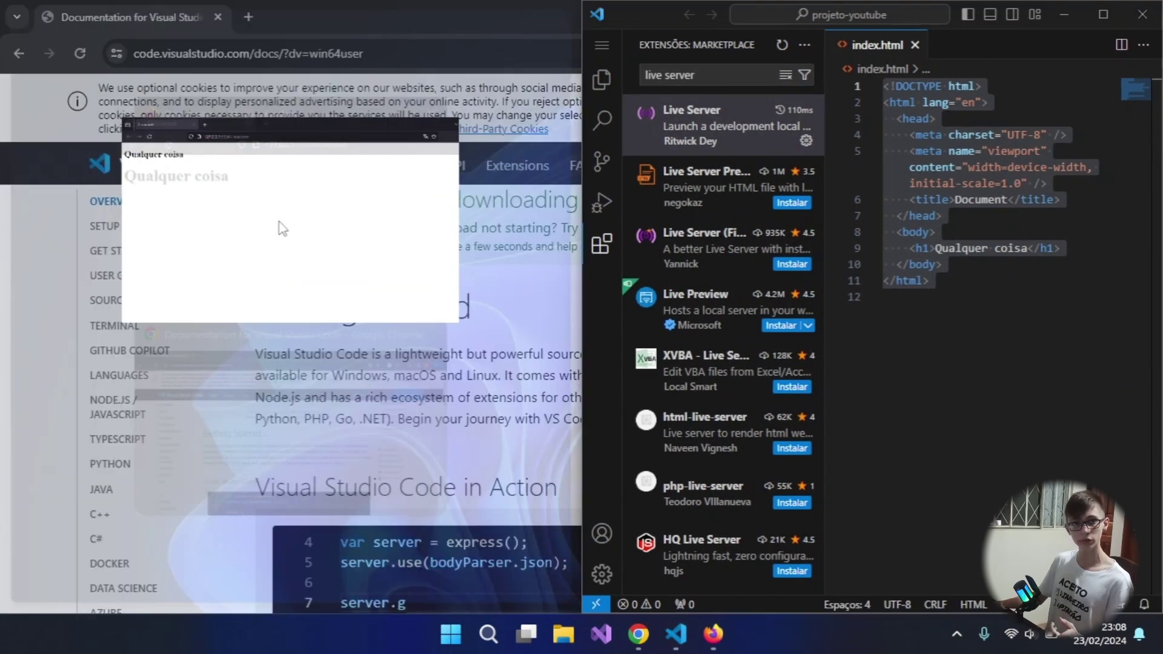
{"action": "left_click", "coordinate": [692, 155]}
{"action": "key", "text": "super+h"}
{"action": "left_click", "coordinate": [601, 80]}
Add a paragraph reading "Alguma coisa" below the h1, save index.html, and check the live page in Firefox.
{"action": "left_click", "coordinate": [1024, 206]}
{"action": "key", "text": "ctrl+a"}
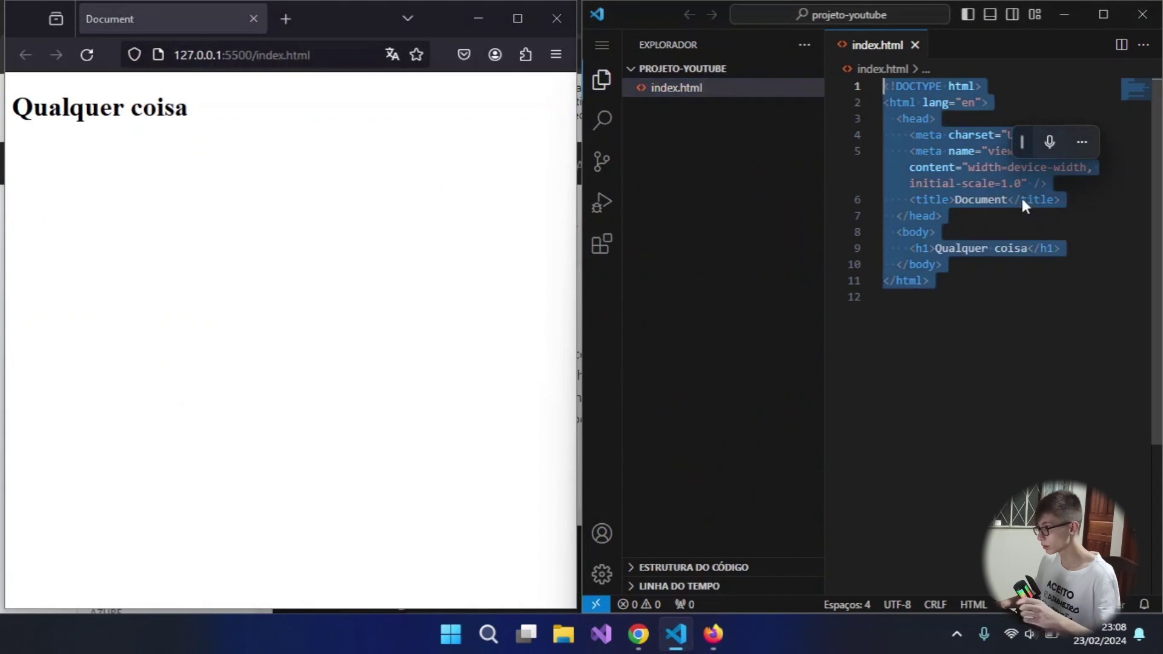
{"action": "left_click", "coordinate": [1090, 248]}
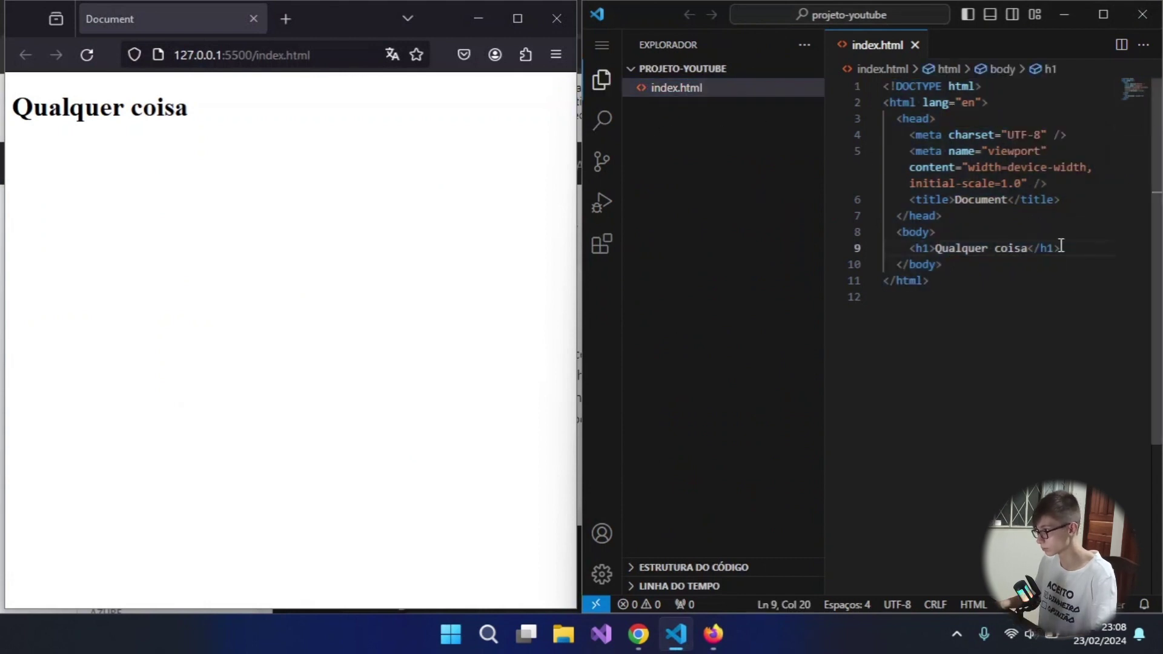
{"action": "key", "text": "Return"}
{"action": "type", "text": "p"}
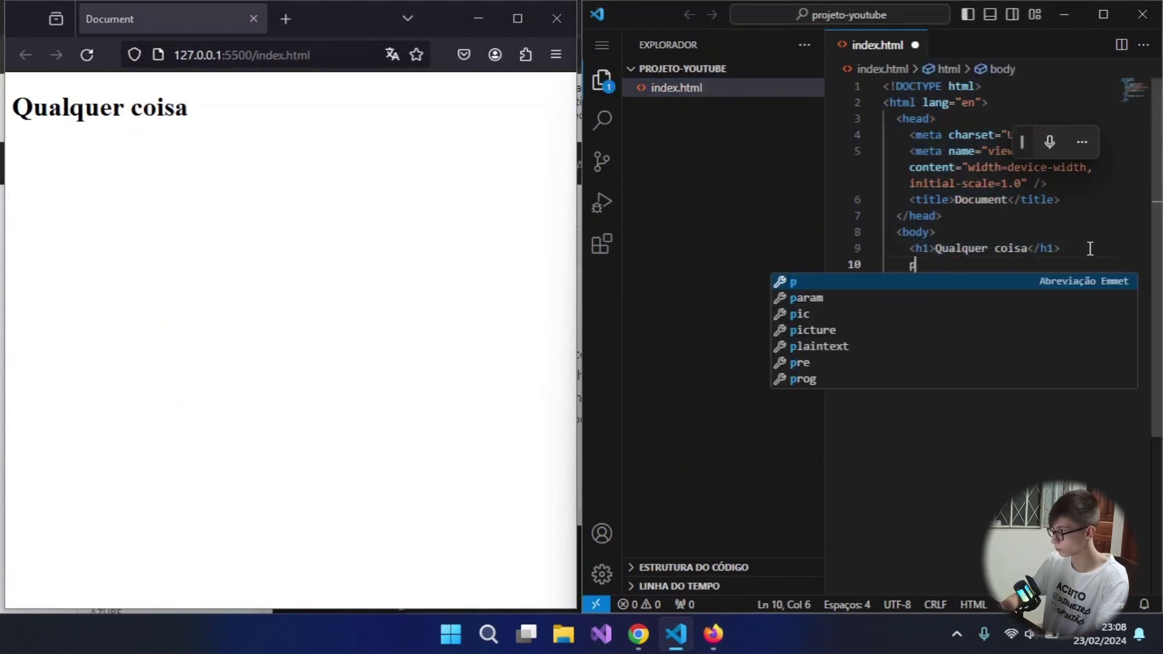
{"action": "key", "text": "Tab"}
{"action": "type", "text": "Al"}
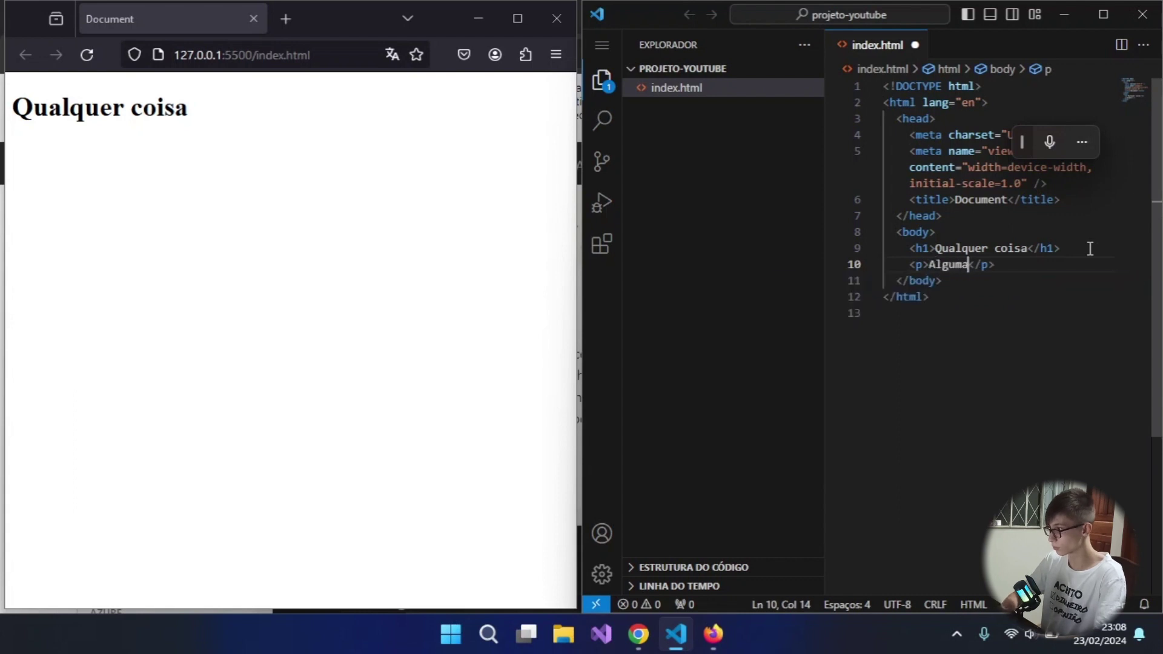
{"action": "type", "text": "guma coisa"}
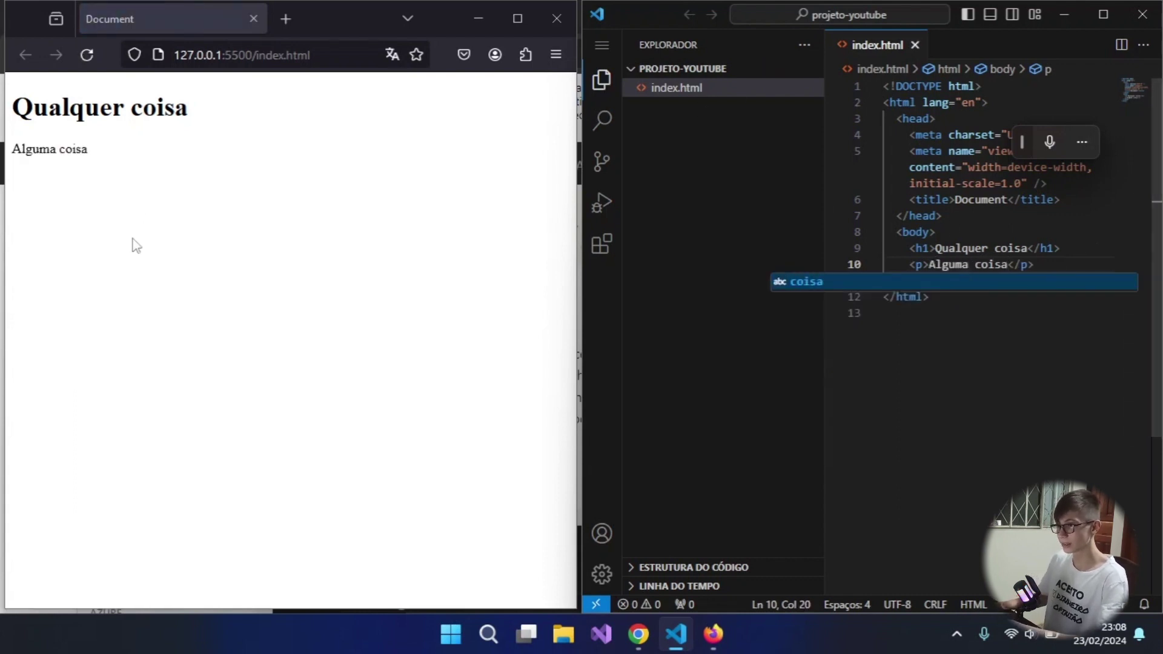
{"action": "left_click_drag", "start_coordinate": [89, 155], "coordinate": [4, 130]}
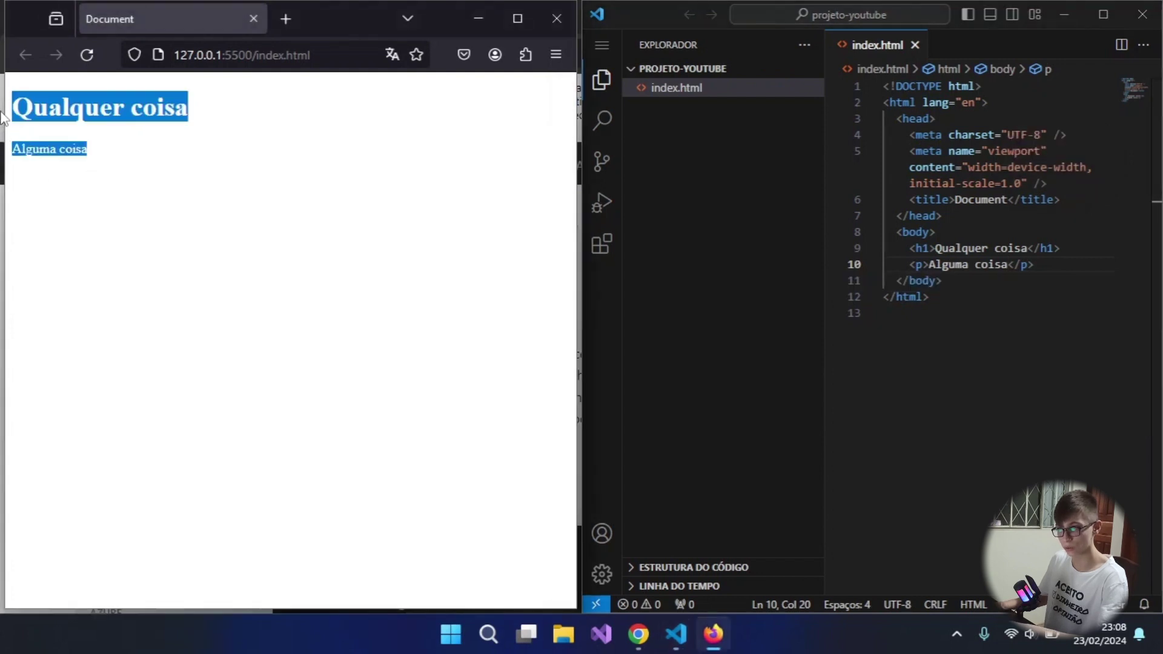
Copy the full path of index.html and open it in Firefox as a local file instead of the Live Server address.
{"action": "right_click", "coordinate": [856, 46]}
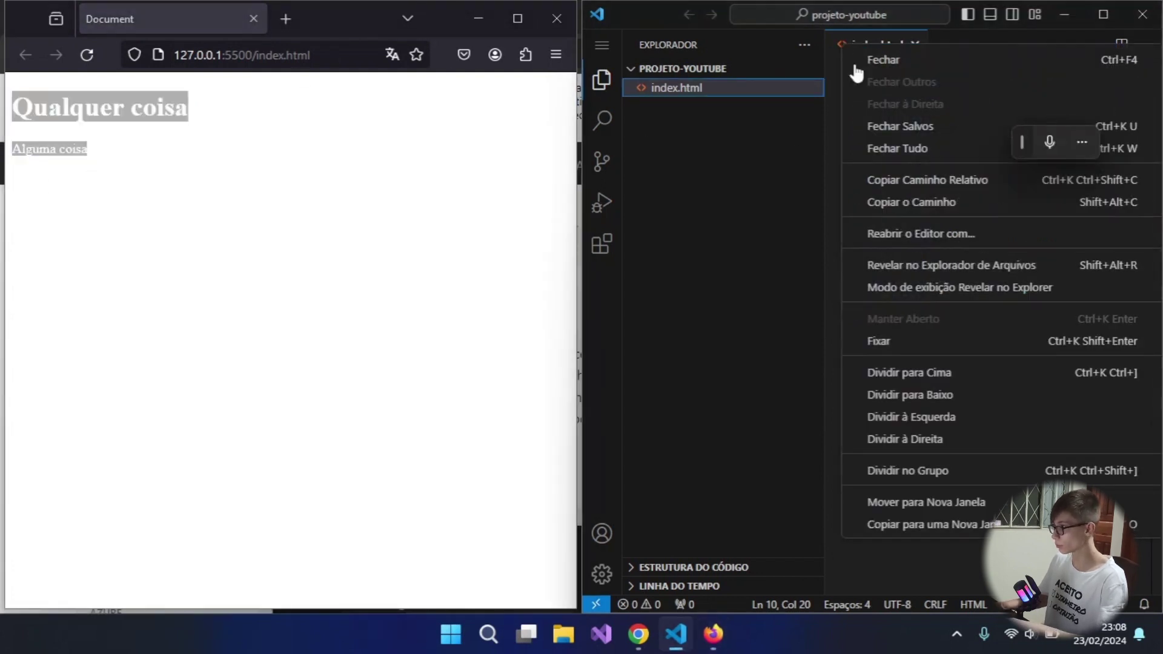
{"action": "left_click", "coordinate": [965, 208]}
{"action": "left_click", "coordinate": [247, 49]}
{"action": "type", "text": "C:\\Users\\manau\\Downloads\\projeto-youtube\\index.html"}
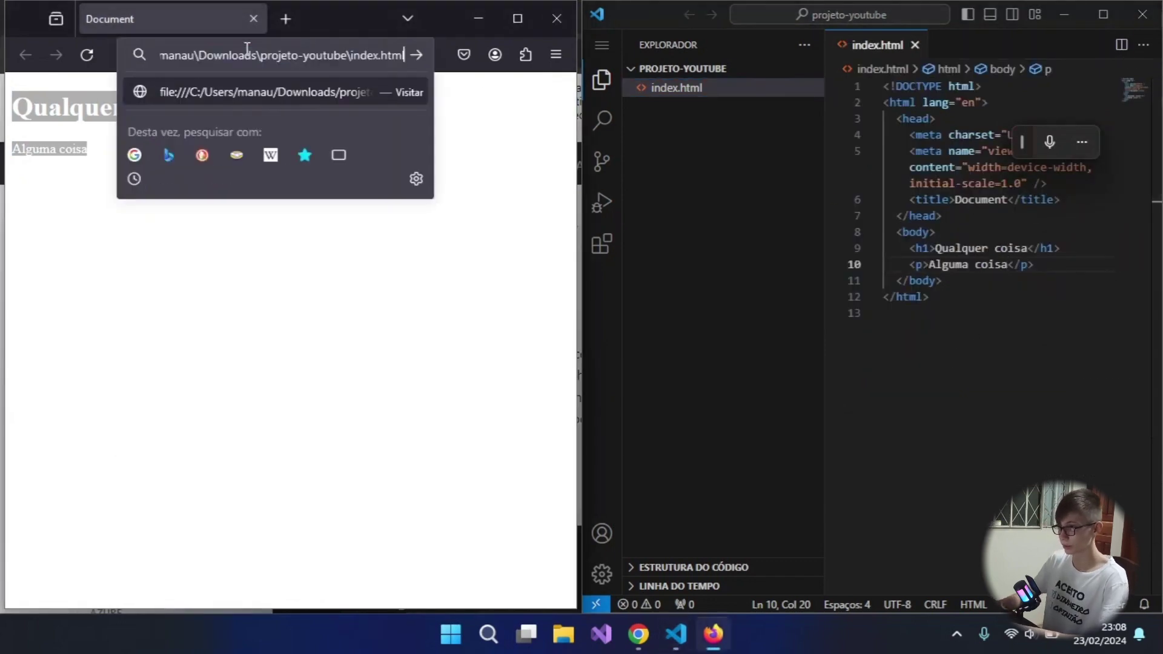
{"action": "key", "text": "Return"}
{"action": "left_click", "coordinate": [363, 250]}
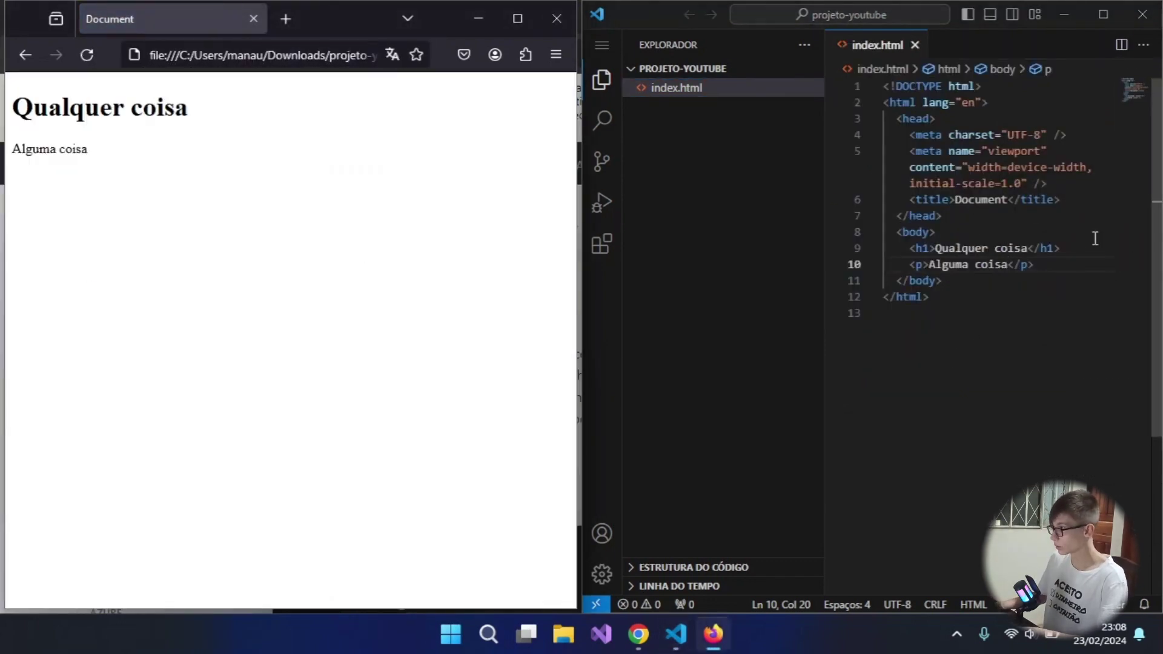
Delete the "Alguma coisa" paragraph from index.html, save the file, and reload the local page in Firefox.
{"action": "left_click_drag", "start_coordinate": [1072, 264], "coordinate": [1093, 245]}
{"action": "key", "text": "BackSpace"}
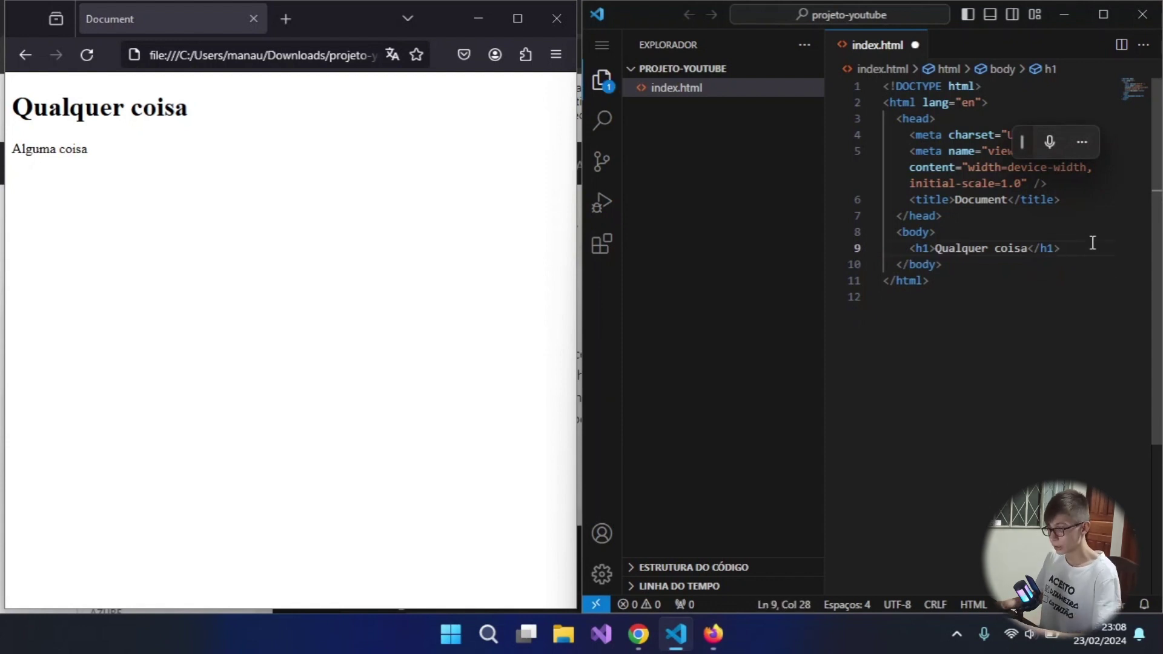
{"action": "left_click", "coordinate": [84, 54]}
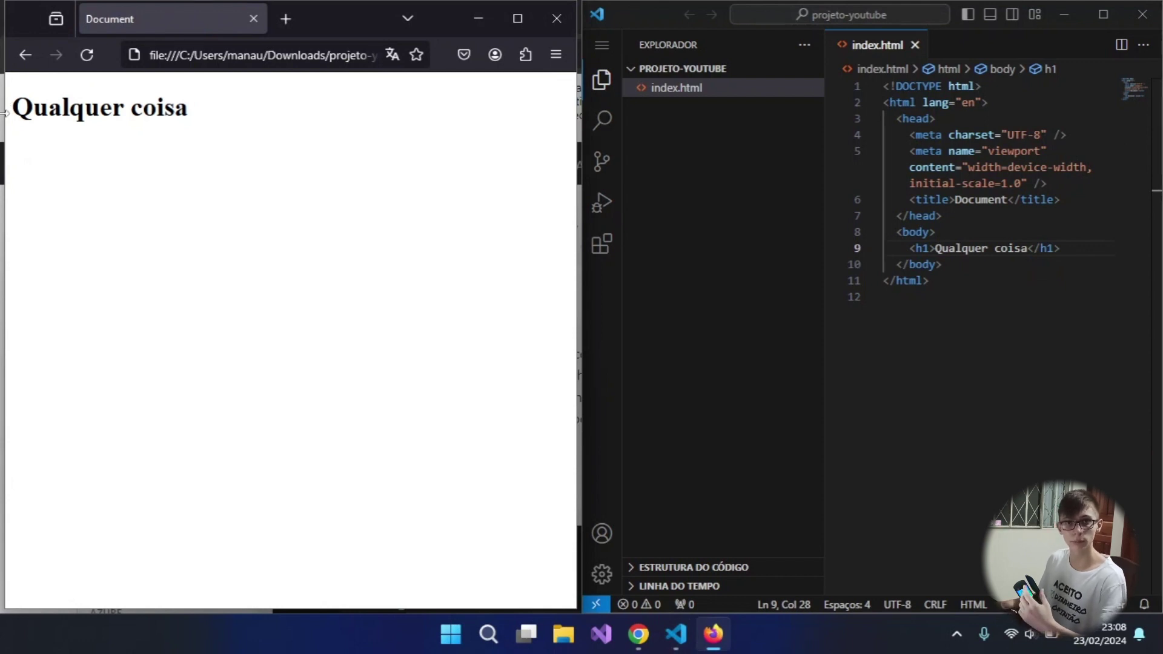
{"action": "left_click", "coordinate": [601, 46]}
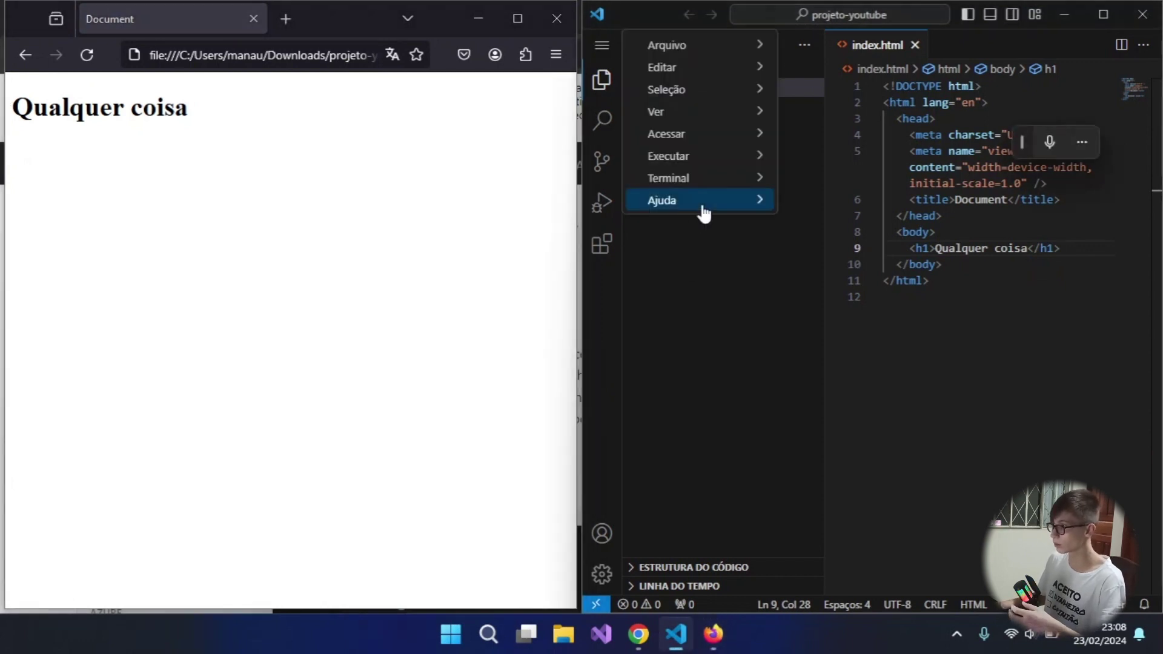
{"action": "mouse_move", "coordinate": [752, 52]}
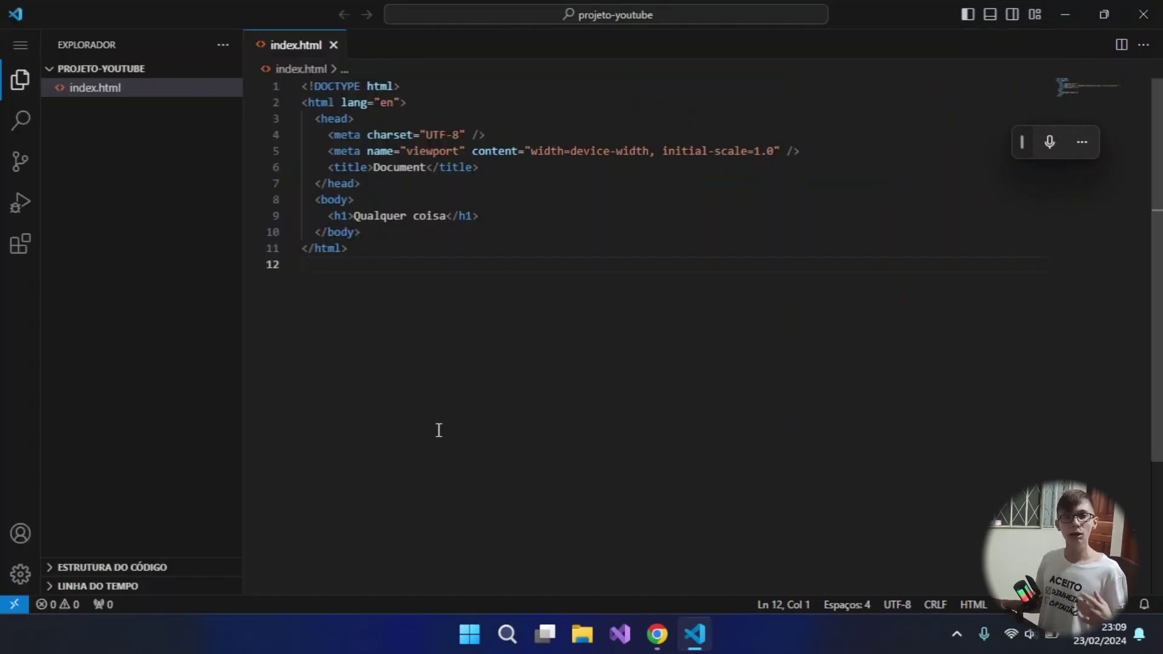
{"action": "scroll", "coordinate": [438, 430], "scroll_direction": "down", "scroll_amount": 1}
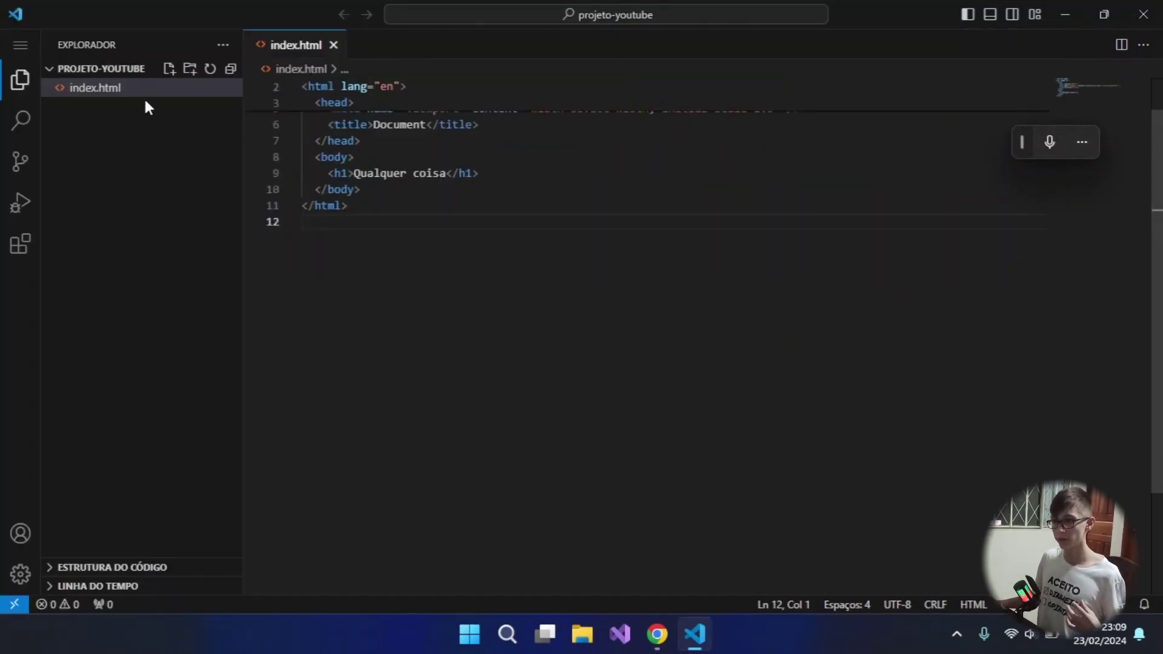
Search the extensions marketplace for "C#" in place of the Live Server search.
{"action": "left_click", "coordinate": [20, 244]}
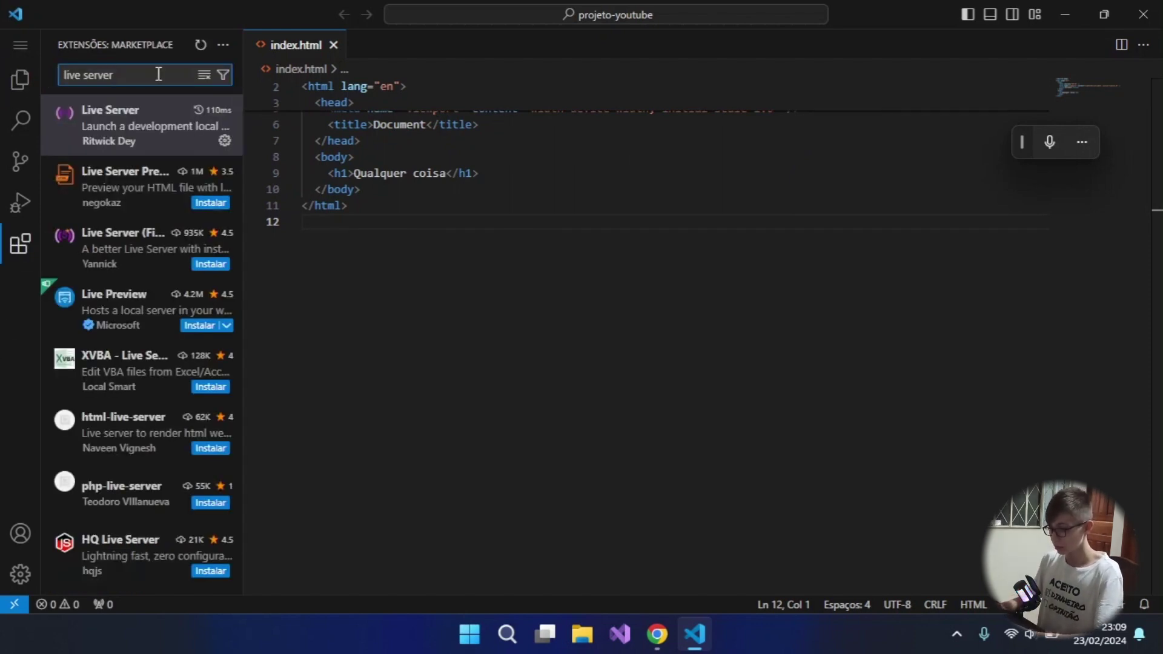
{"action": "triple_click", "coordinate": [158, 74]}
{"action": "type", "text": "c#"}
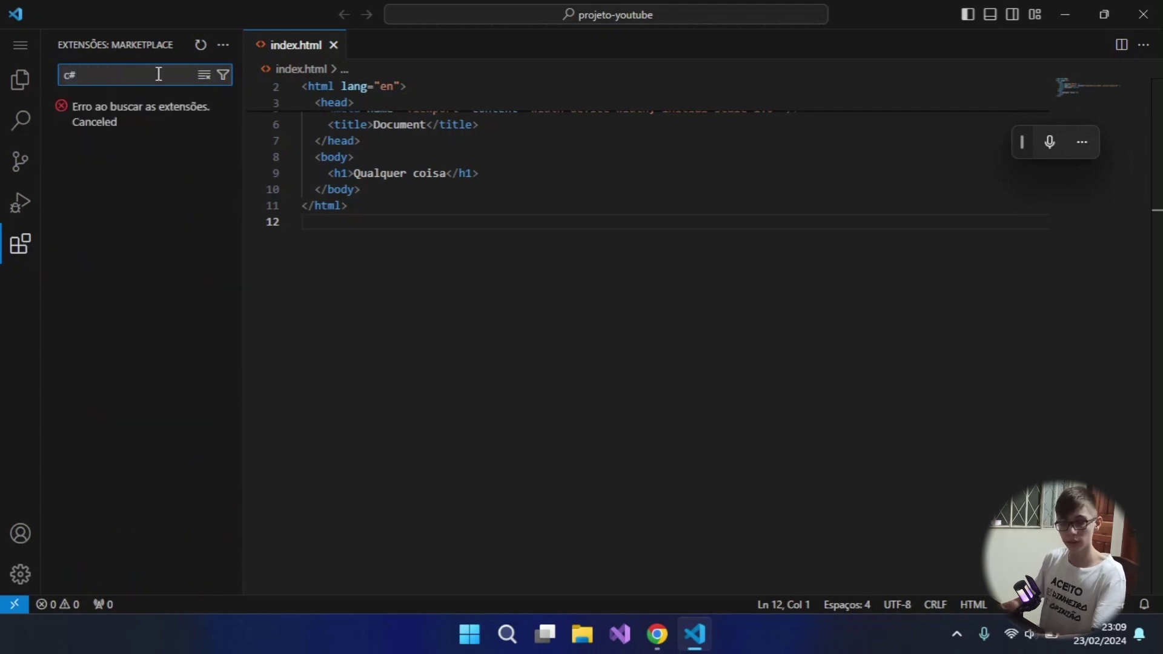
{"action": "key", "text": "BackSpace"}
{"action": "key", "text": "BackSpace"}
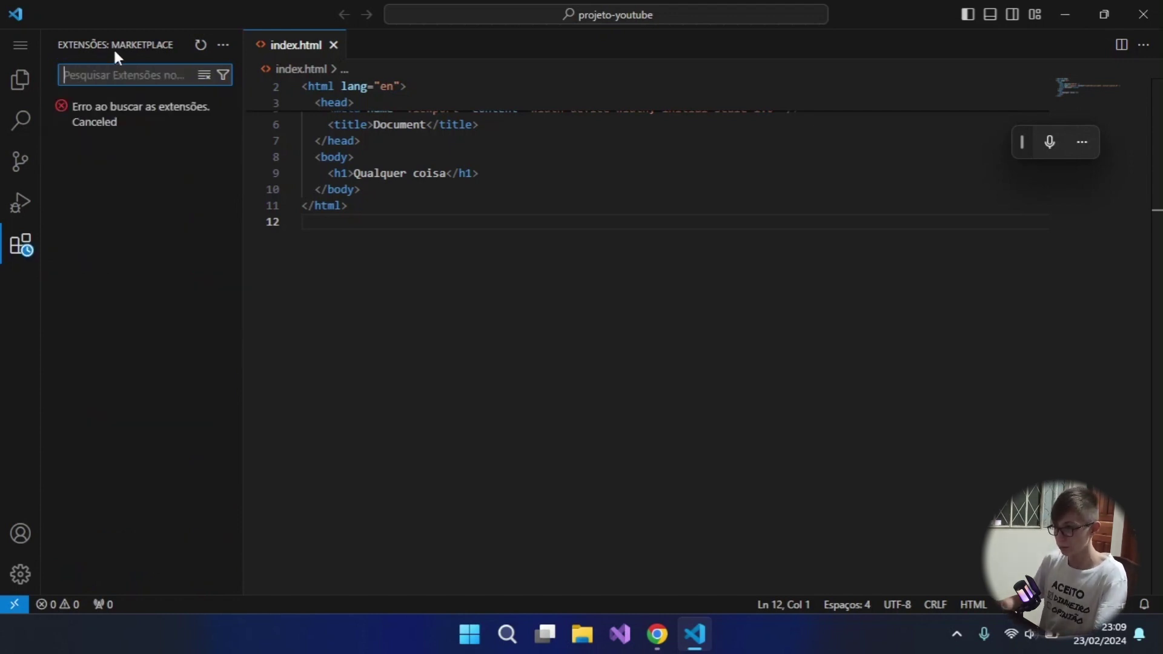
{"action": "type", "text": "c"}
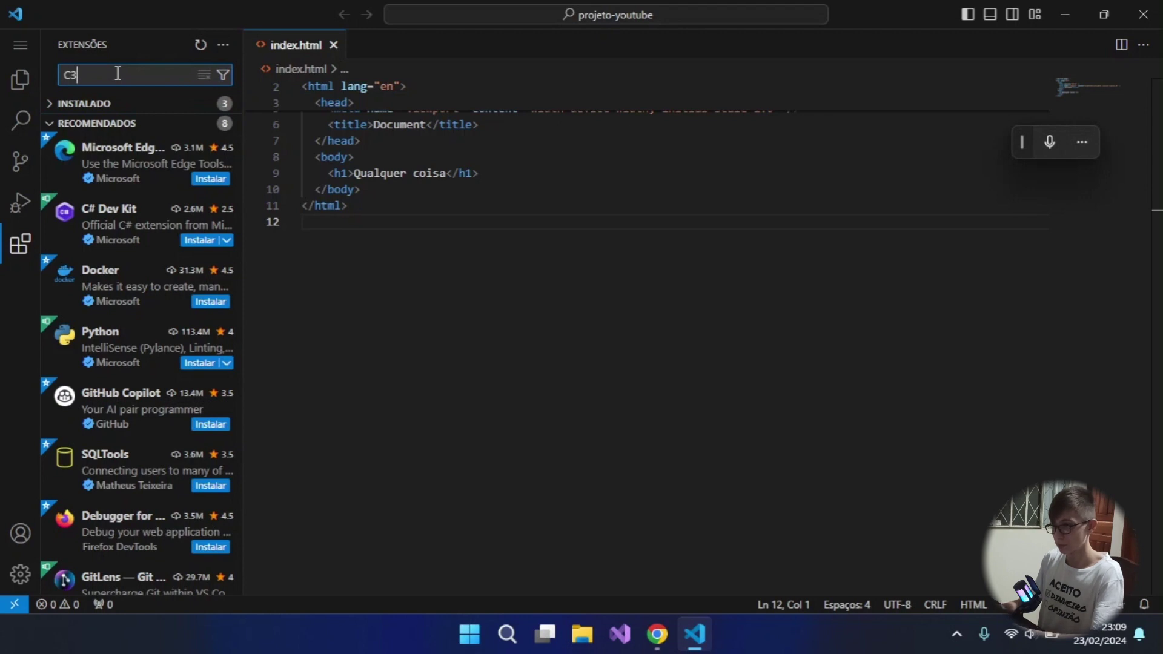
{"action": "type", "text": "3"}
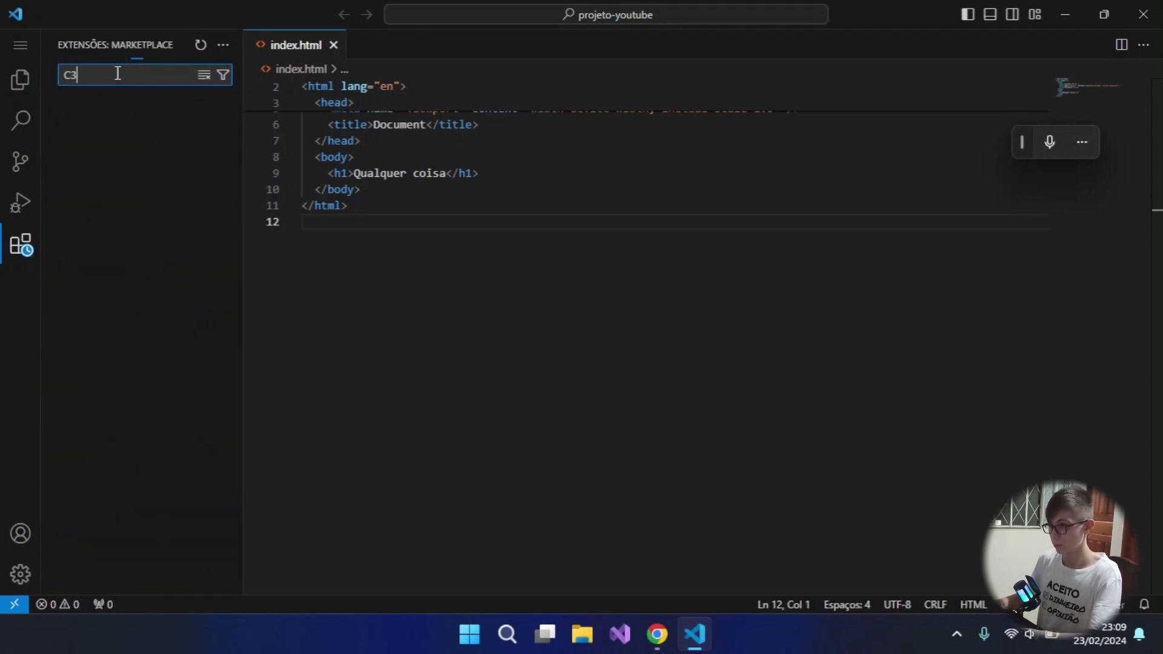
{"action": "key", "text": "BackSpace"}
{"action": "type", "text": "#"}
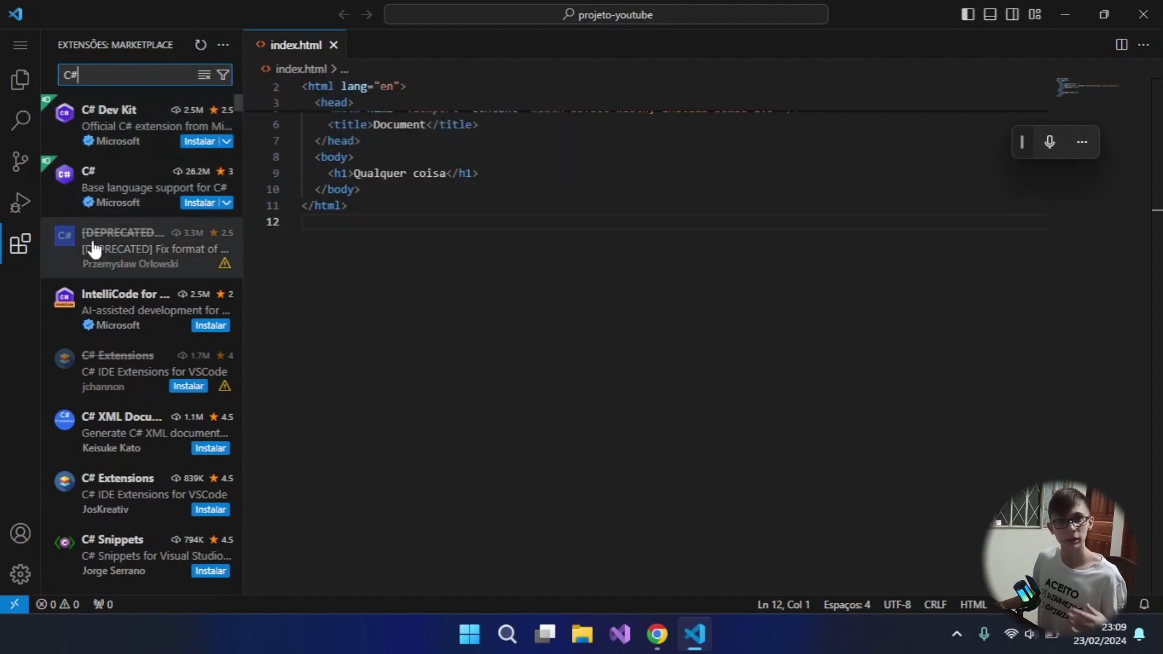
Install Microsoft's C# base language support extension, look at its dependencies, and close its details page.
{"action": "left_click", "coordinate": [156, 201]}
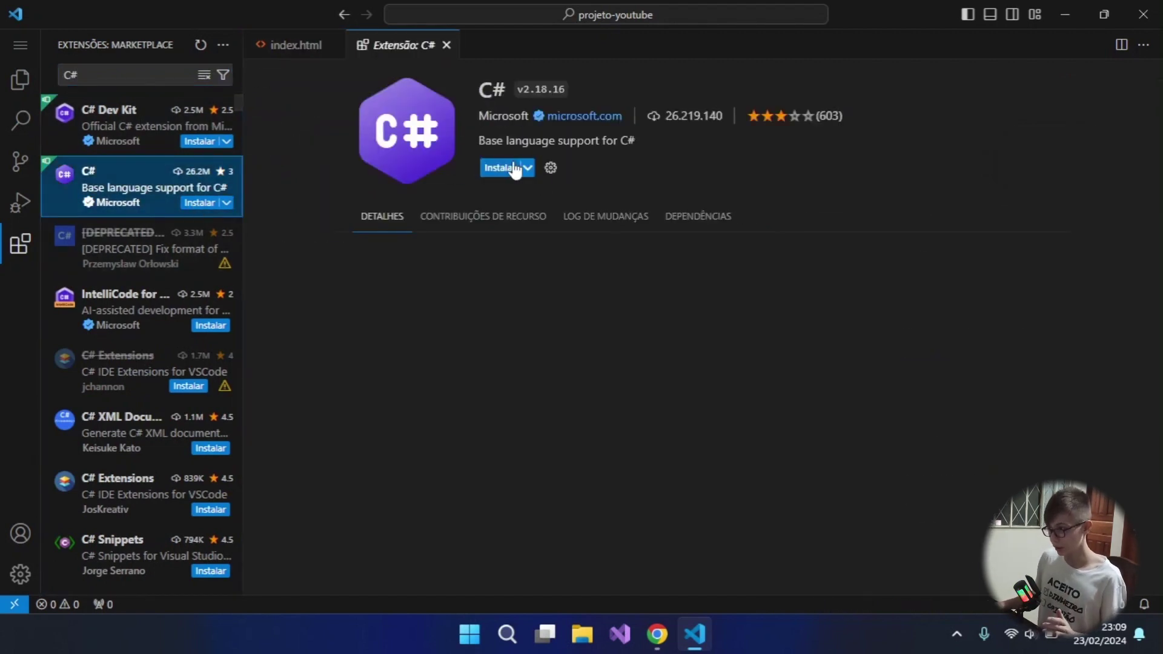
{"action": "left_click", "coordinate": [510, 167]}
{"action": "left_click", "coordinate": [723, 219]}
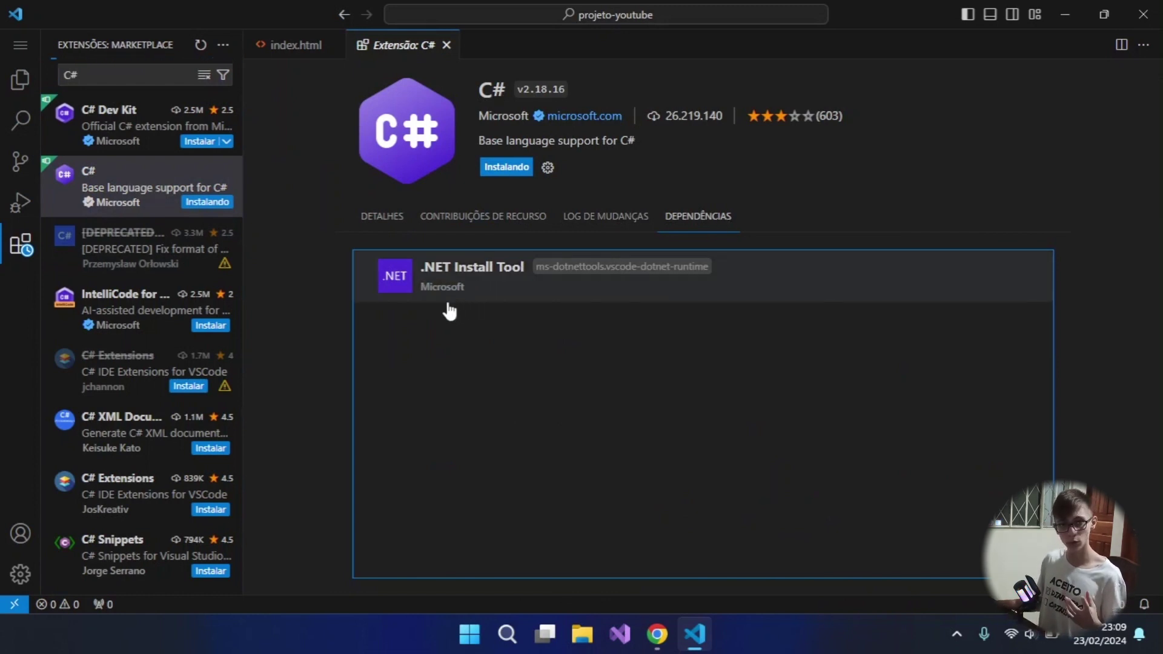
{"action": "left_click", "coordinate": [446, 46]}
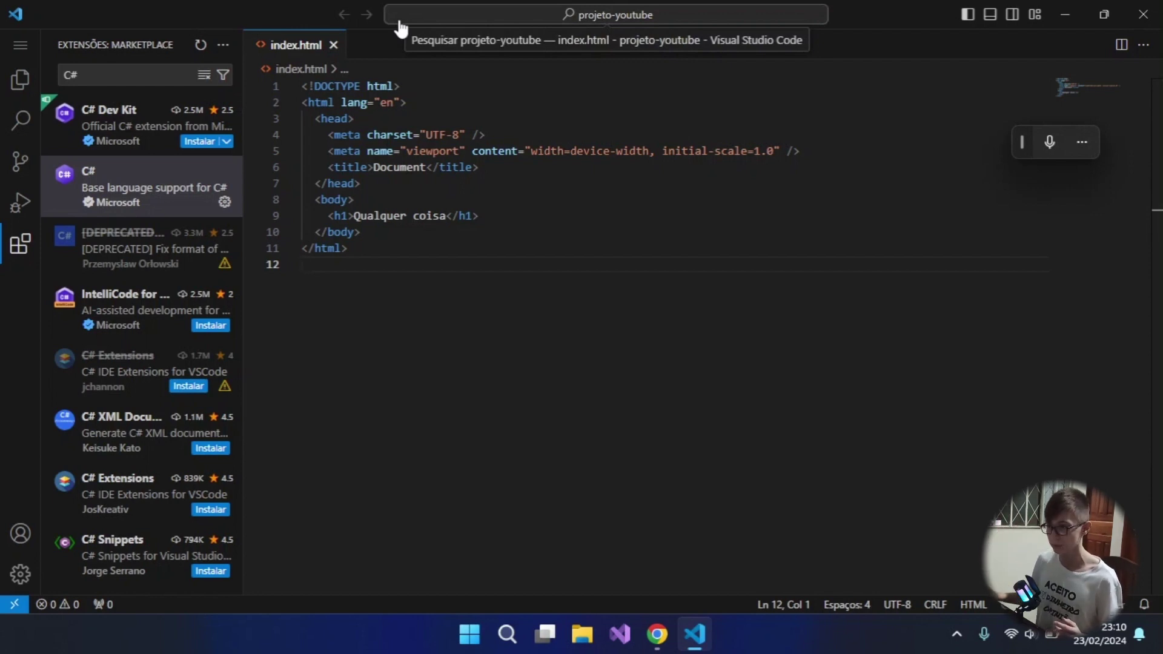
Show the project's file explorer and close the projeto-youtube folder.
{"action": "left_click", "coordinate": [20, 79]}
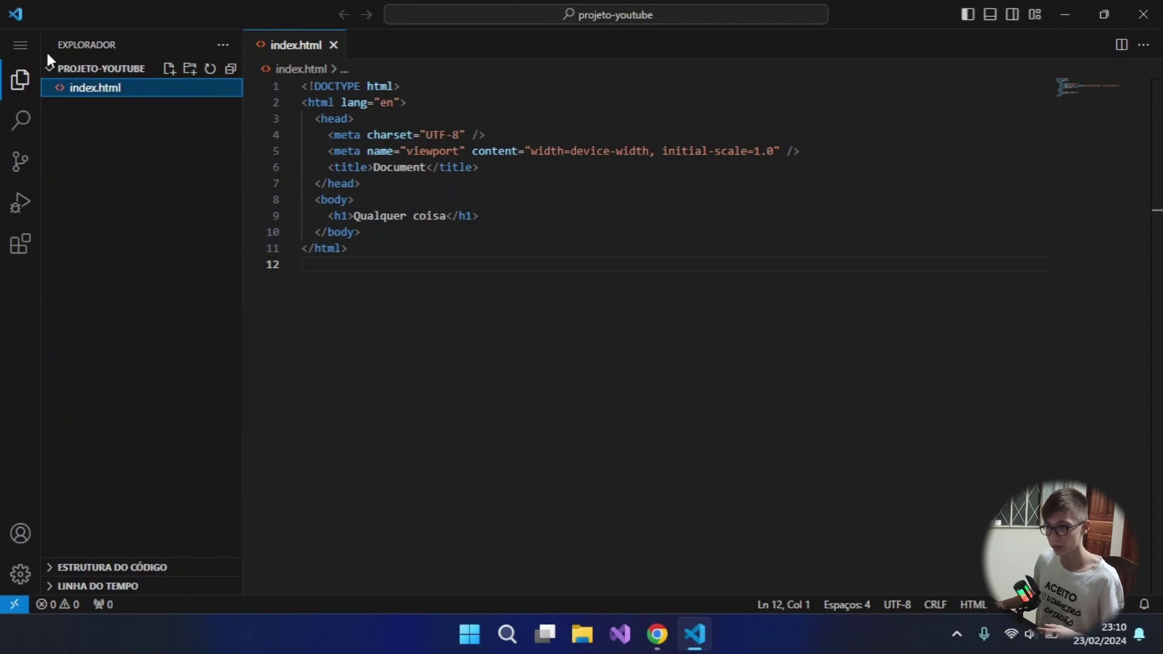
{"action": "left_click", "coordinate": [20, 45]}
{"action": "mouse_move", "coordinate": [100, 47]}
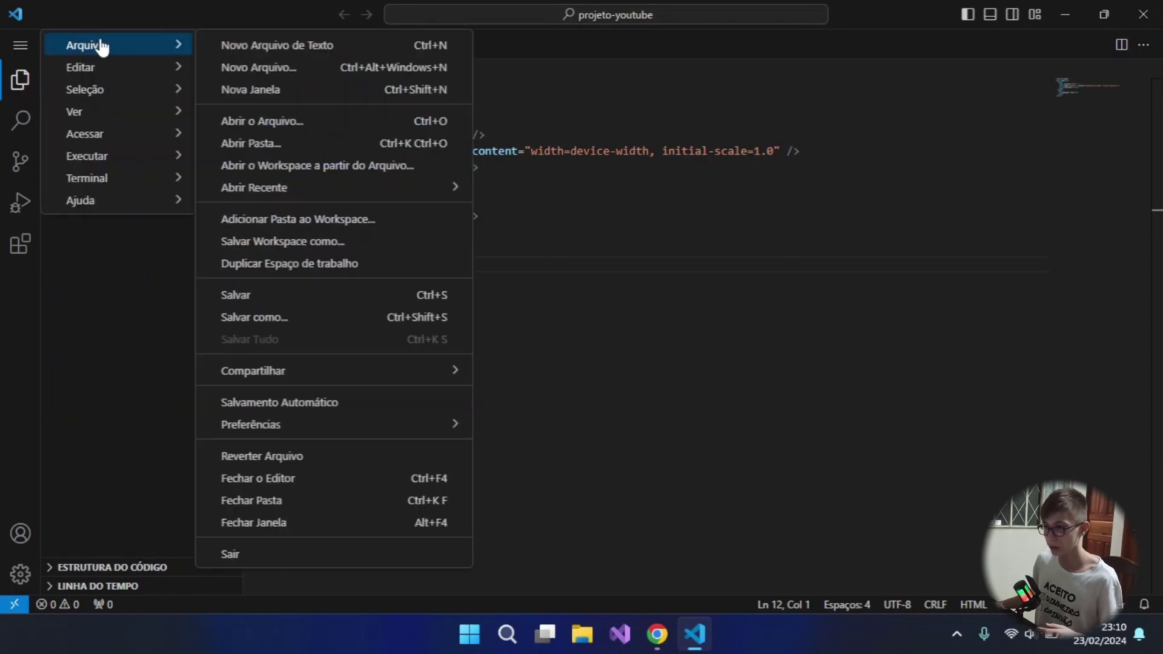
{"action": "left_click", "coordinate": [297, 502]}
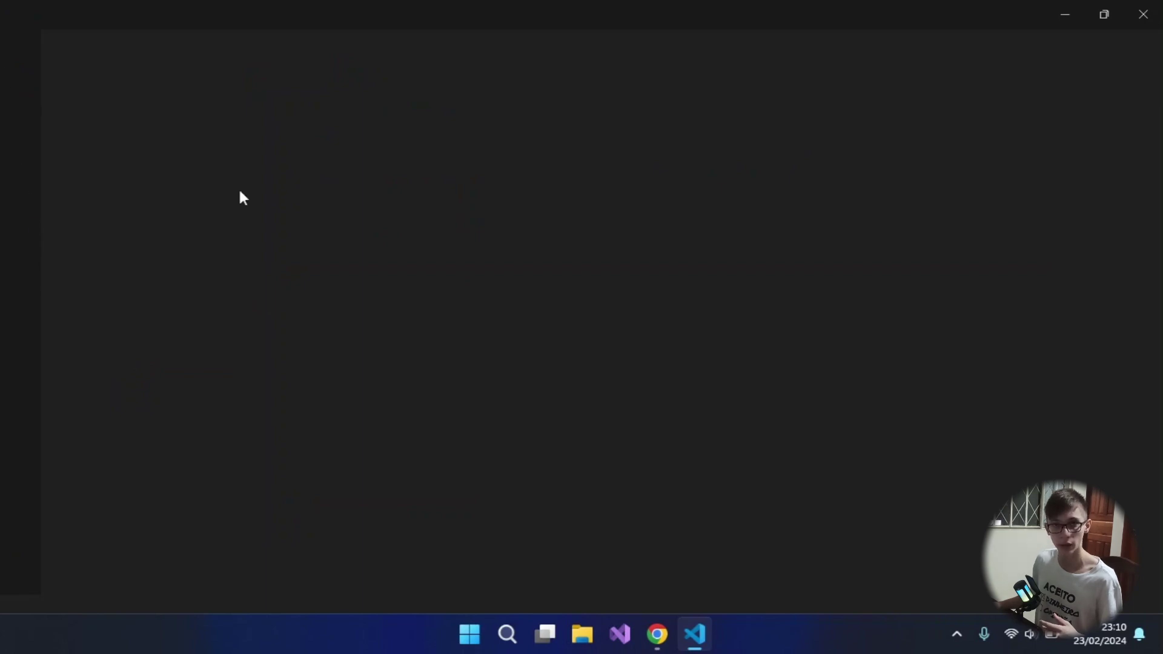
Start opening a folder from the explorer and create a new folder named projeto-csharp inside Downloads.
{"action": "left_click", "coordinate": [18, 77]}
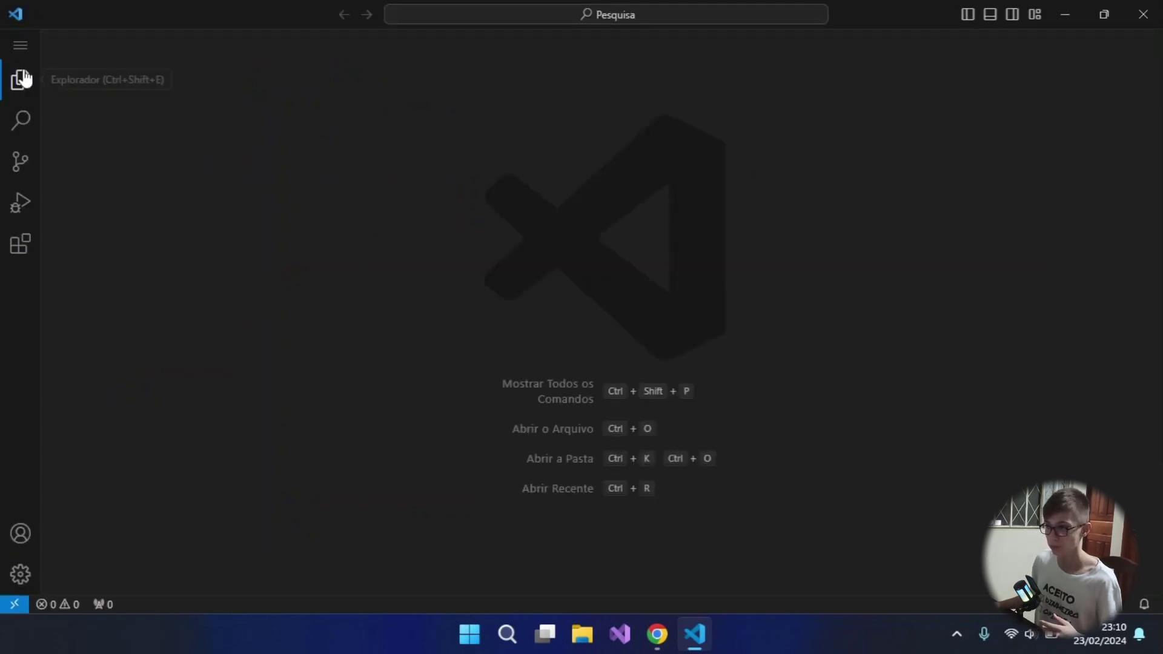
{"action": "left_click", "coordinate": [141, 125]}
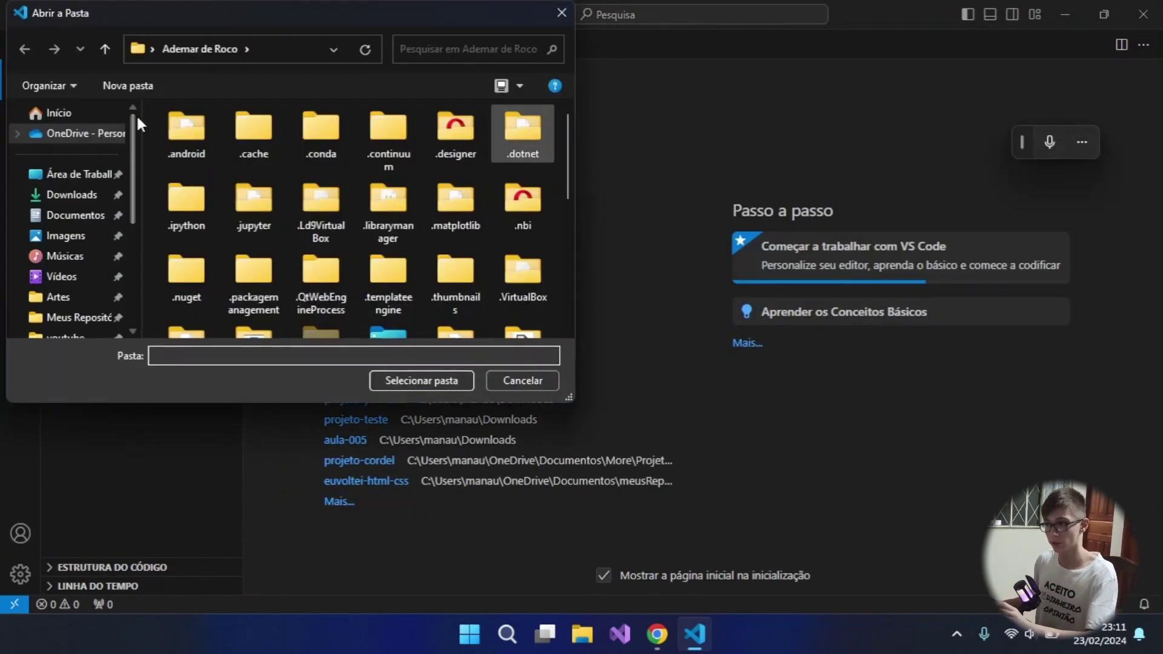
{"action": "left_click", "coordinate": [91, 198]}
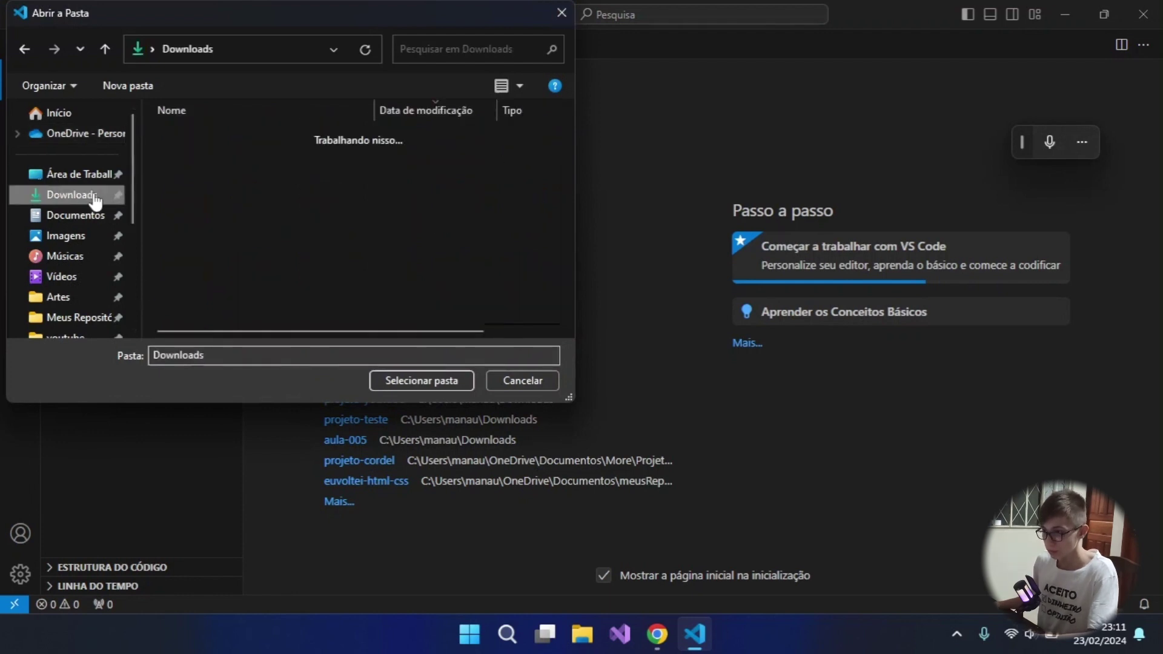
{"action": "right_click", "coordinate": [212, 237]}
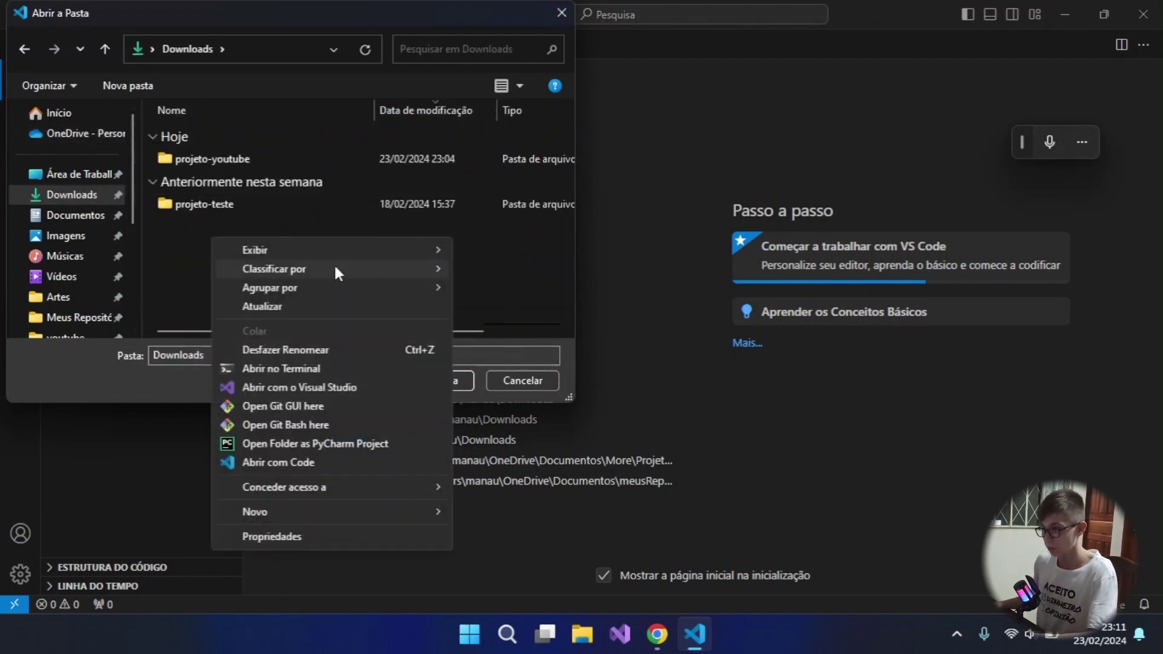
{"action": "mouse_move", "coordinate": [301, 512]}
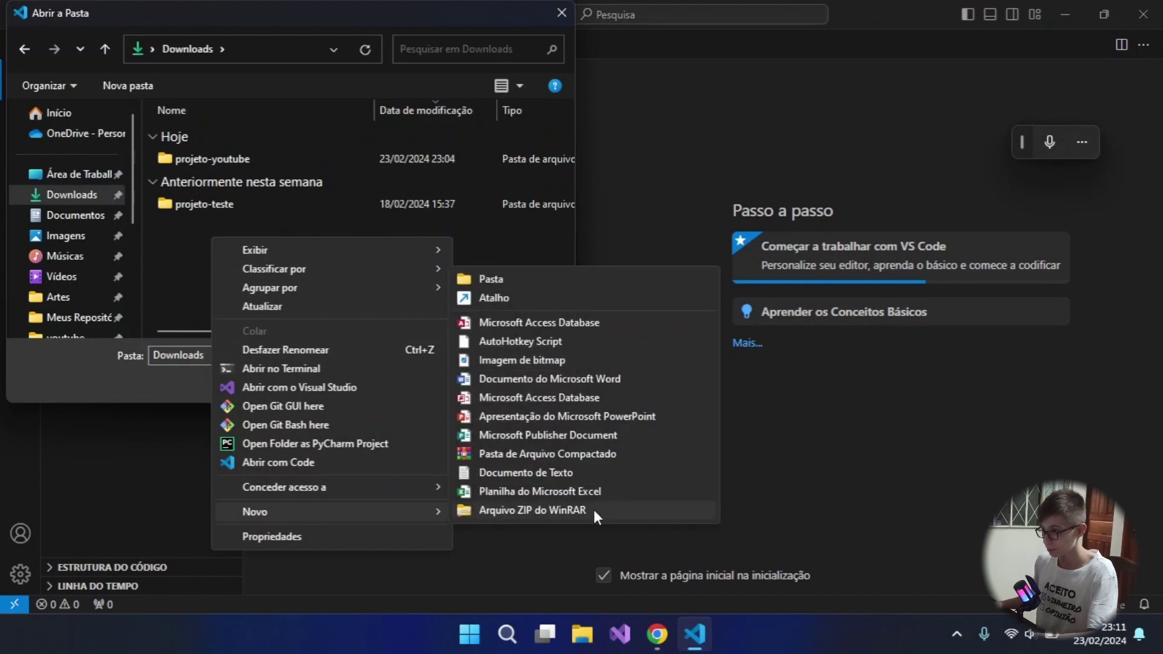
{"action": "left_click", "coordinate": [629, 273]}
{"action": "type", "text": "p"}
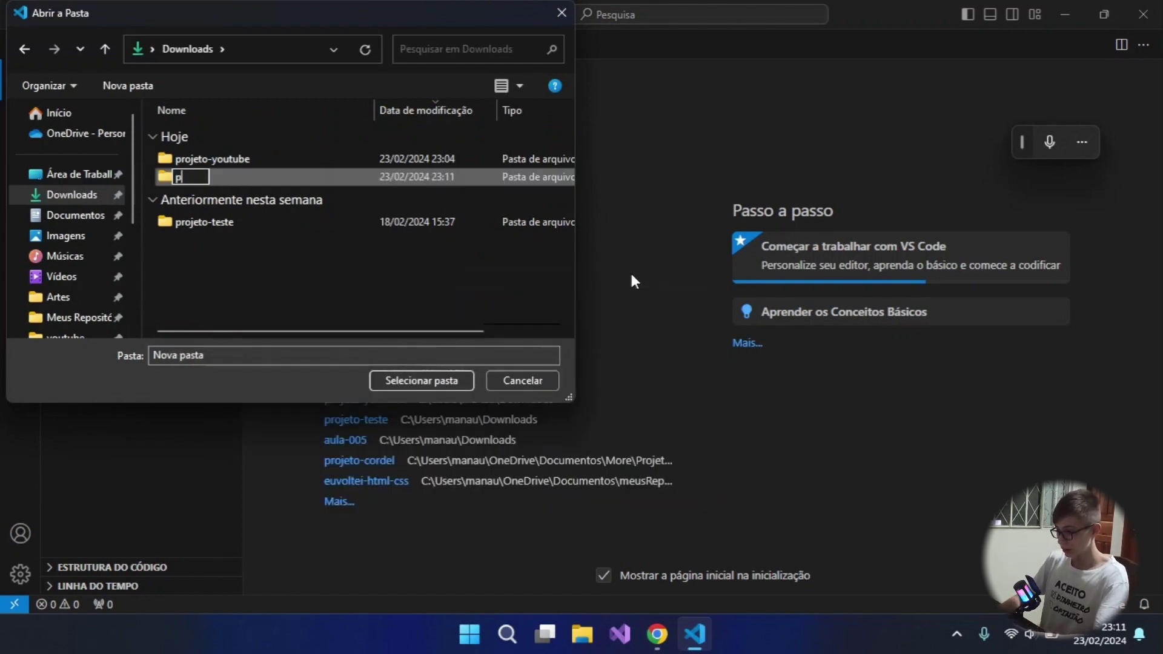
{"action": "type", "text": "rojeto-chsarp"}
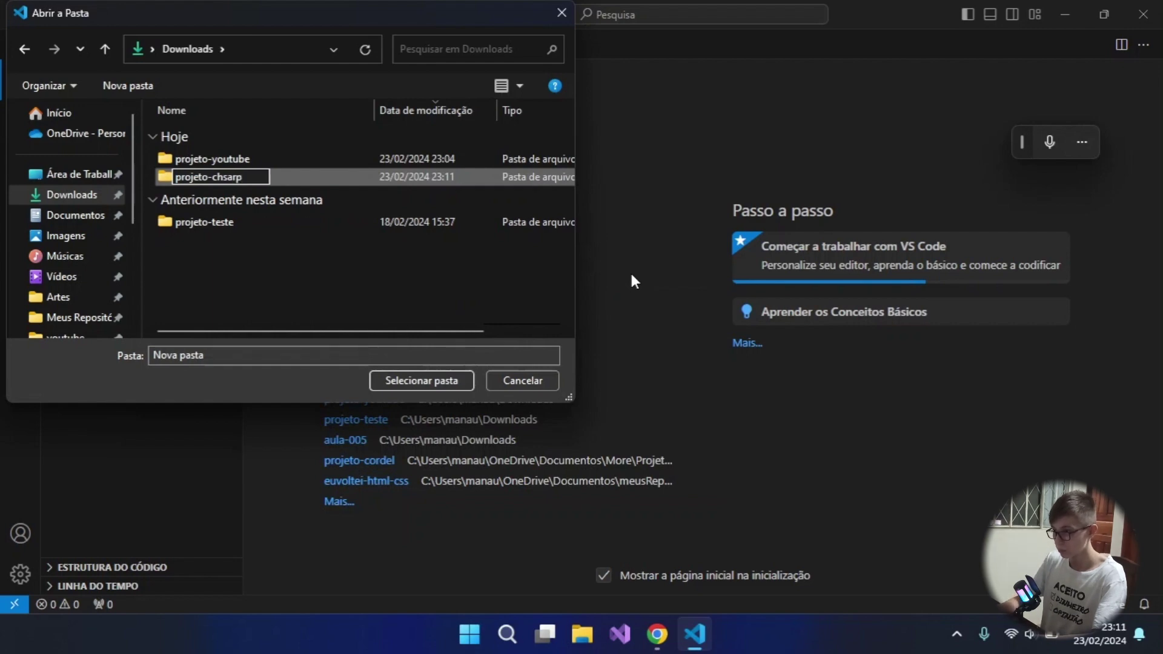
{"action": "key", "text": "BackSpace"}
{"action": "type", "text": "sh"}
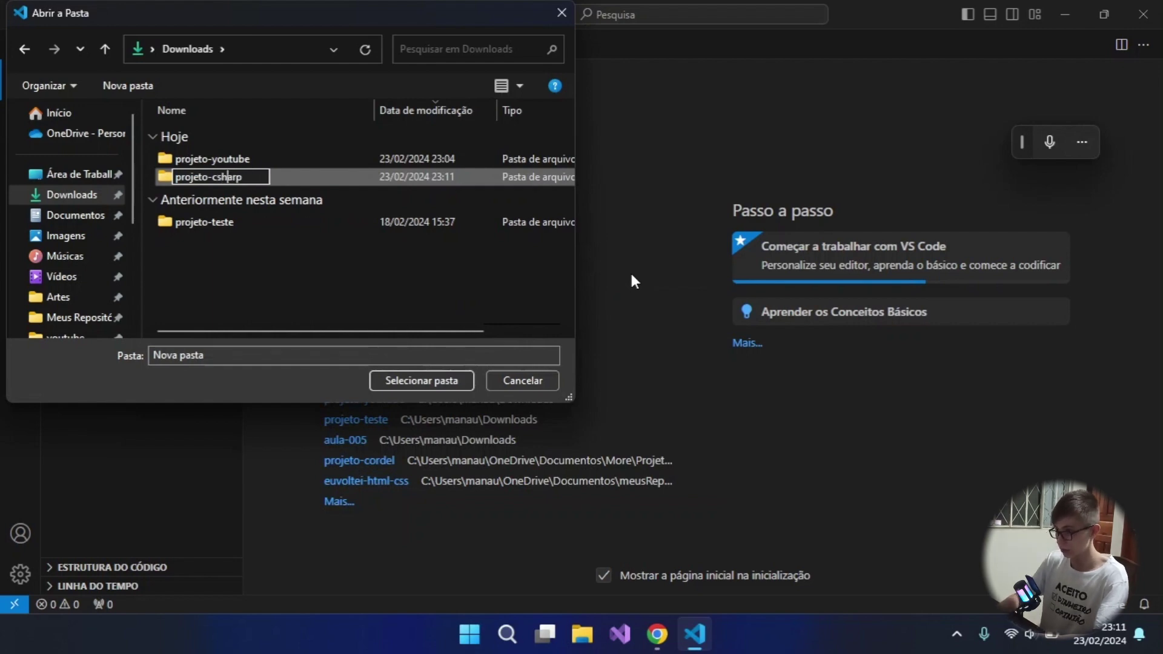
{"action": "key", "text": "Return"}
Open projeto-csharp in restricted mode, grant the folder trust through the workspace trust settings, and close that page.
{"action": "key", "text": "Return"}
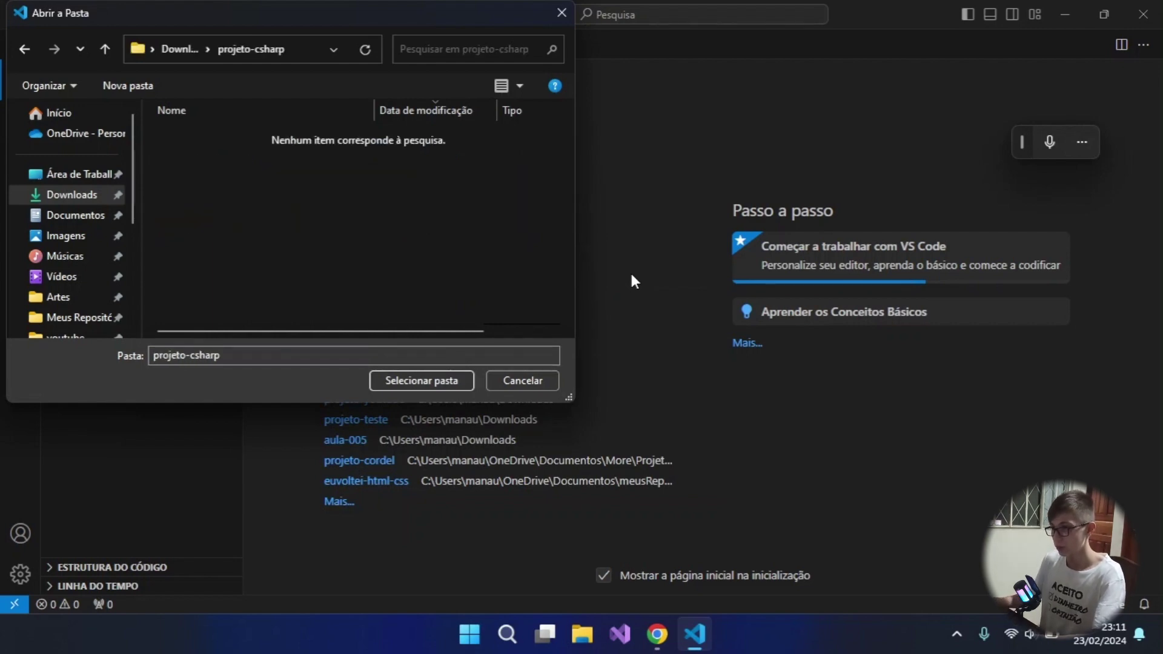
{"action": "left_click", "coordinate": [420, 376]}
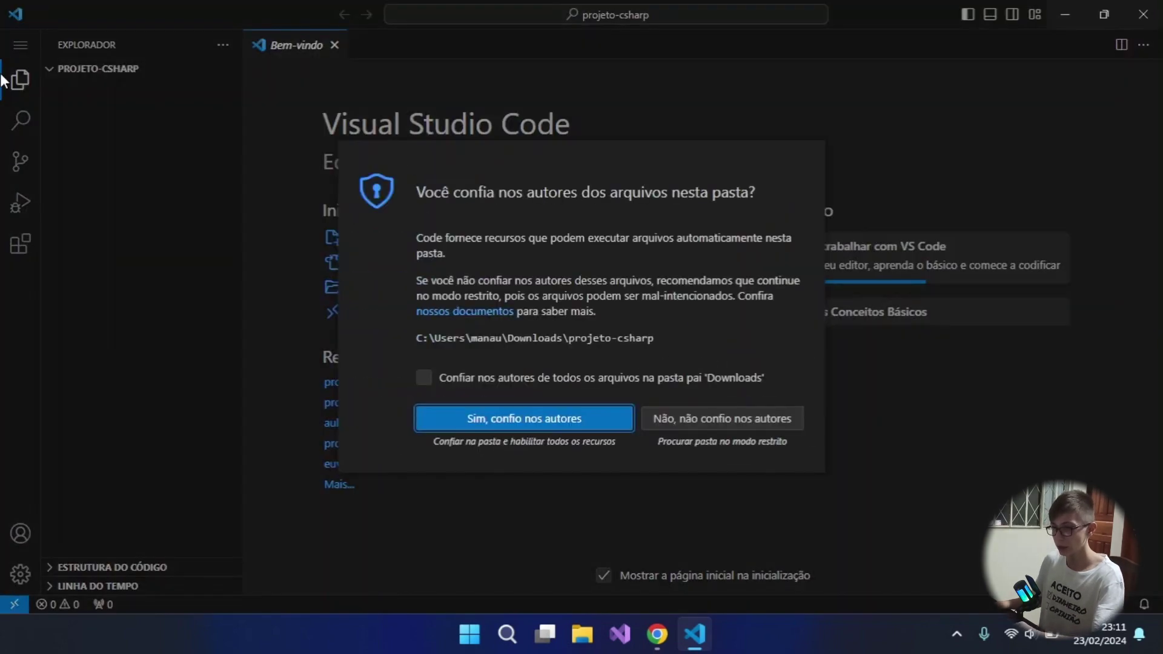
{"action": "left_click", "coordinate": [757, 418]}
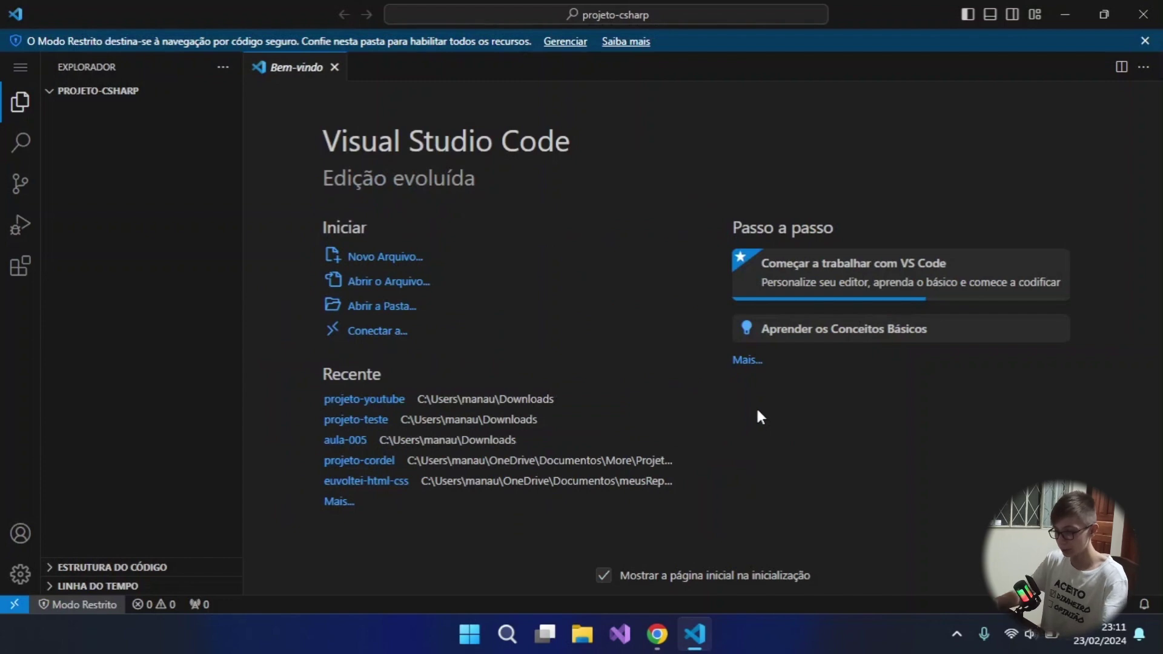
{"action": "left_click", "coordinate": [581, 46]}
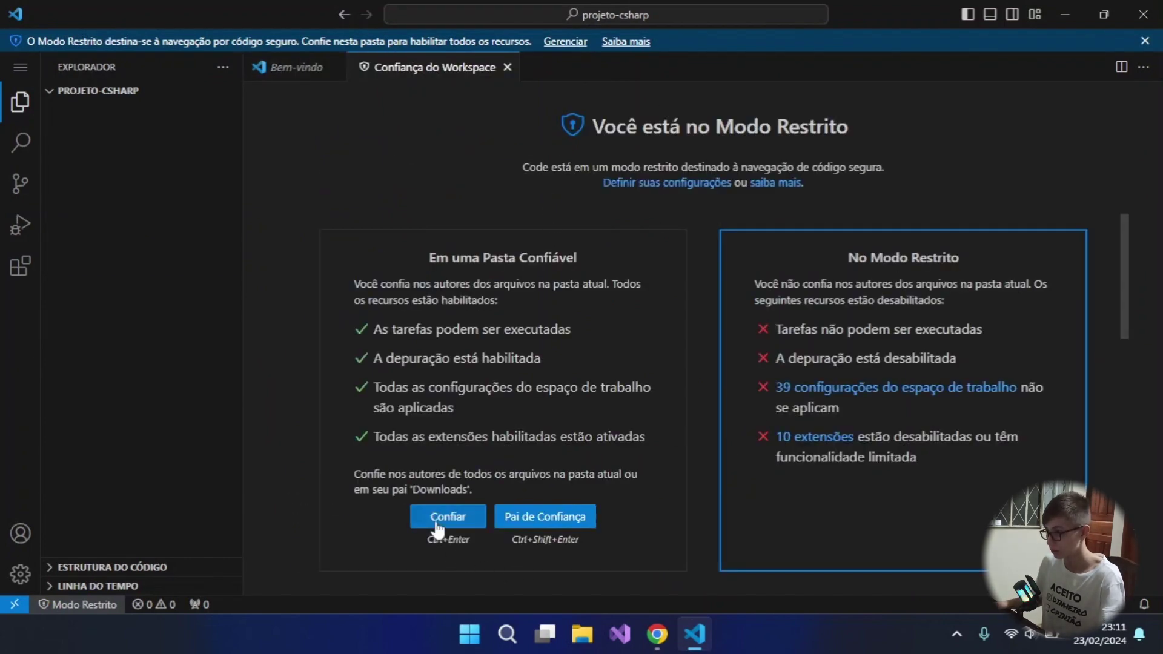
{"action": "left_click", "coordinate": [437, 521]}
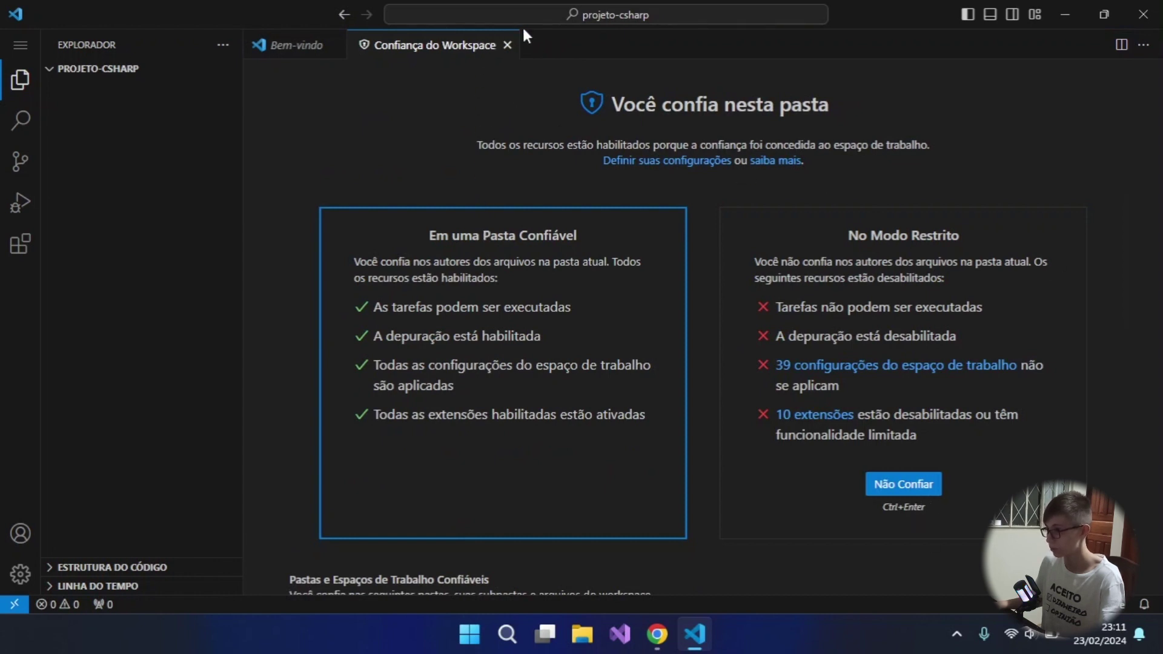
{"action": "left_click", "coordinate": [507, 45]}
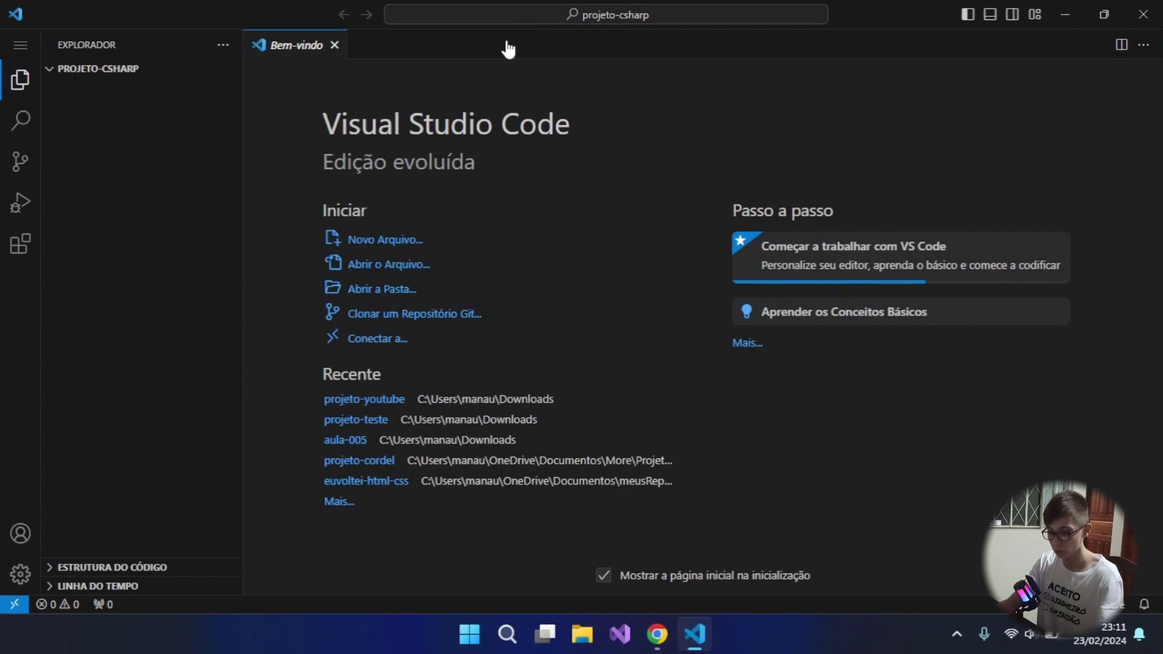
Create a C# console project in projeto-csharp by running "dotnet new console" in the integrated terminal, and review the output.
{"action": "key", "text": "ctrl+grave"}
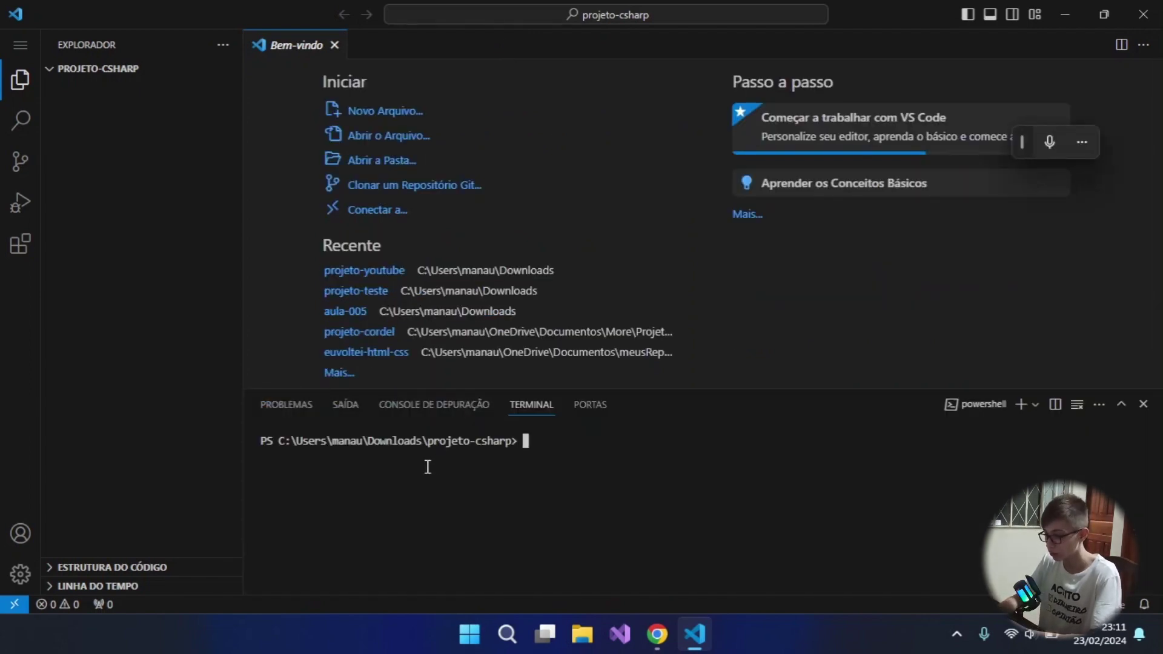
{"action": "type", "text": "dotnet new"}
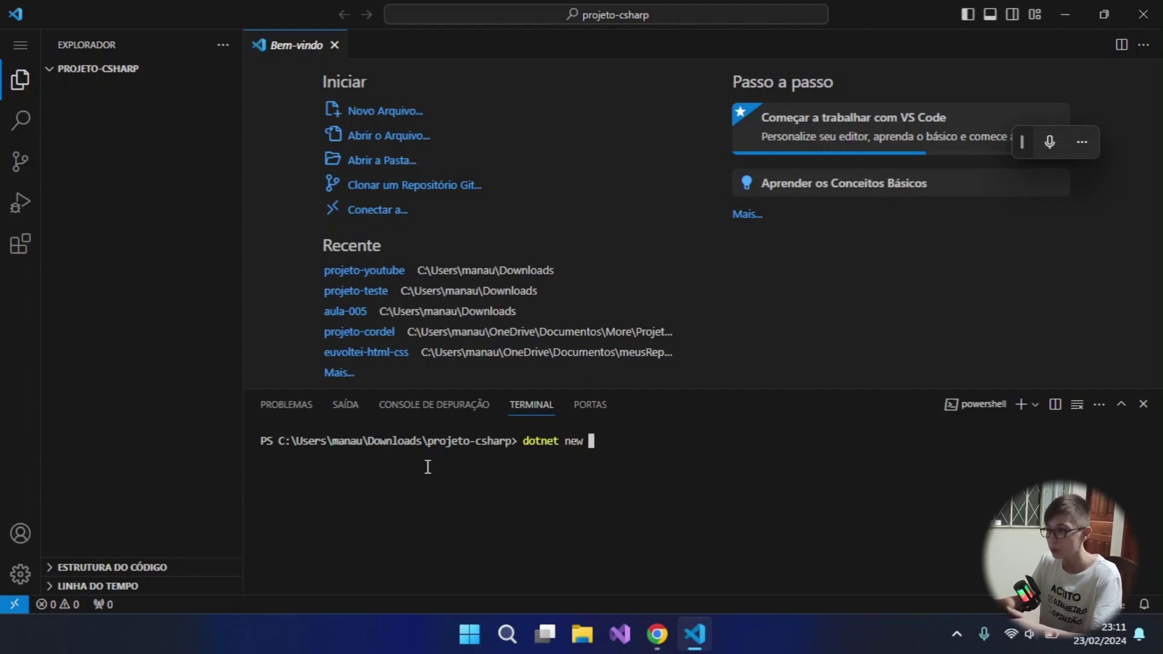
{"action": "type", "text": " console"}
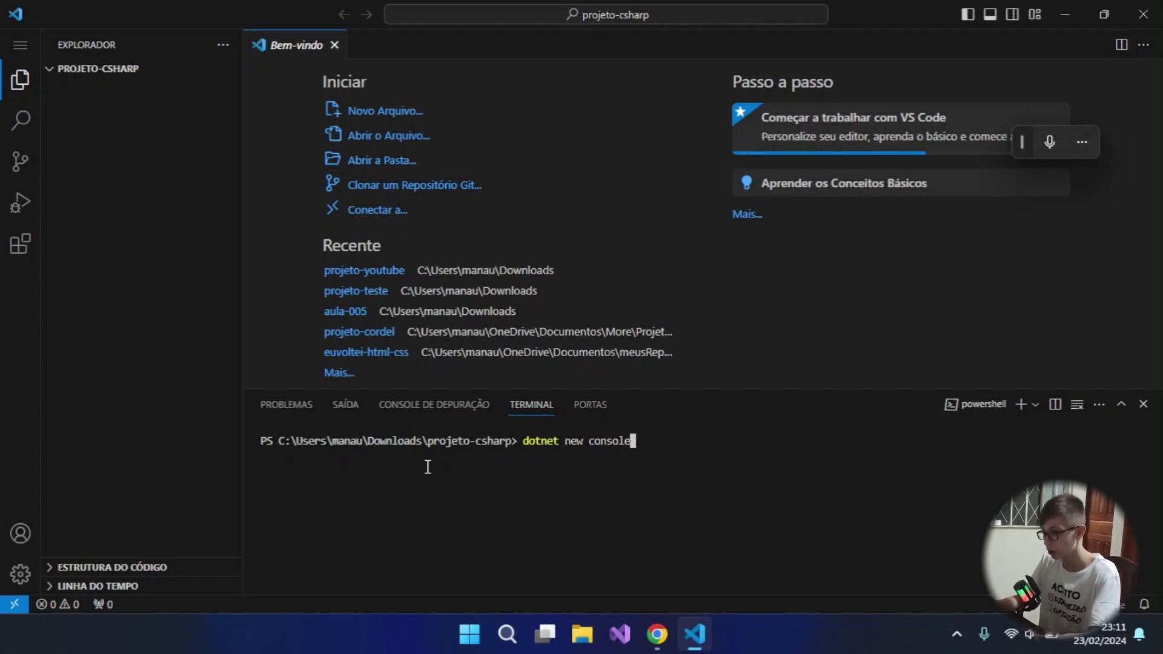
{"action": "key", "text": "Return"}
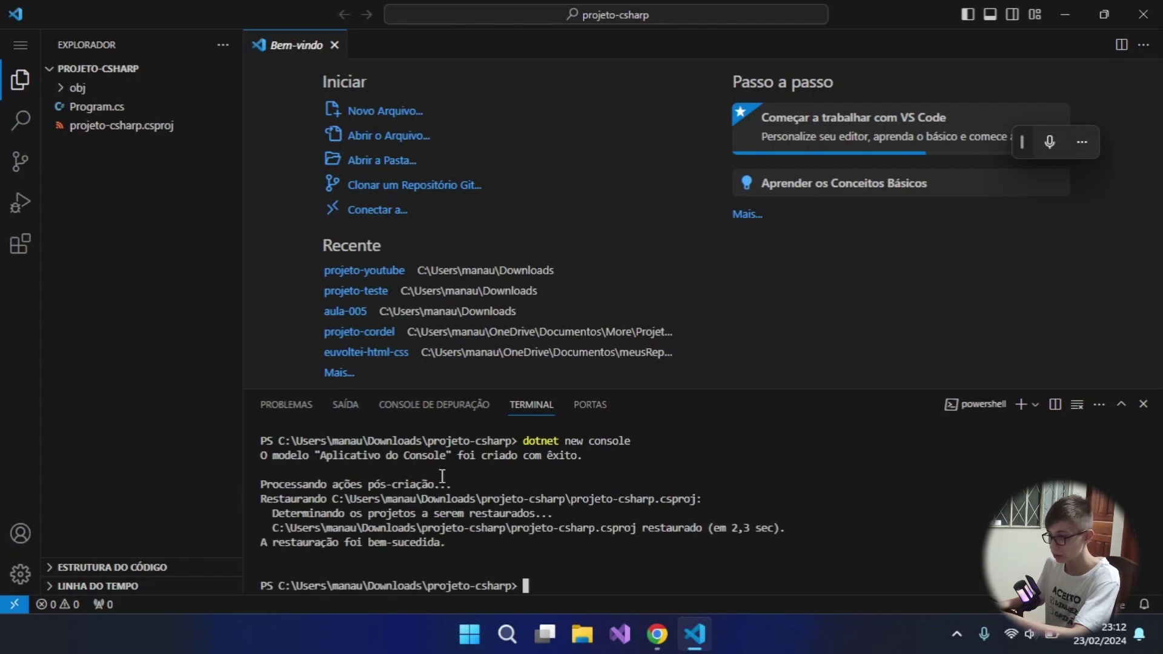
{"action": "left_click_drag", "start_coordinate": [492, 542], "coordinate": [260, 542]}
{"action": "left_click", "coordinate": [574, 574]}
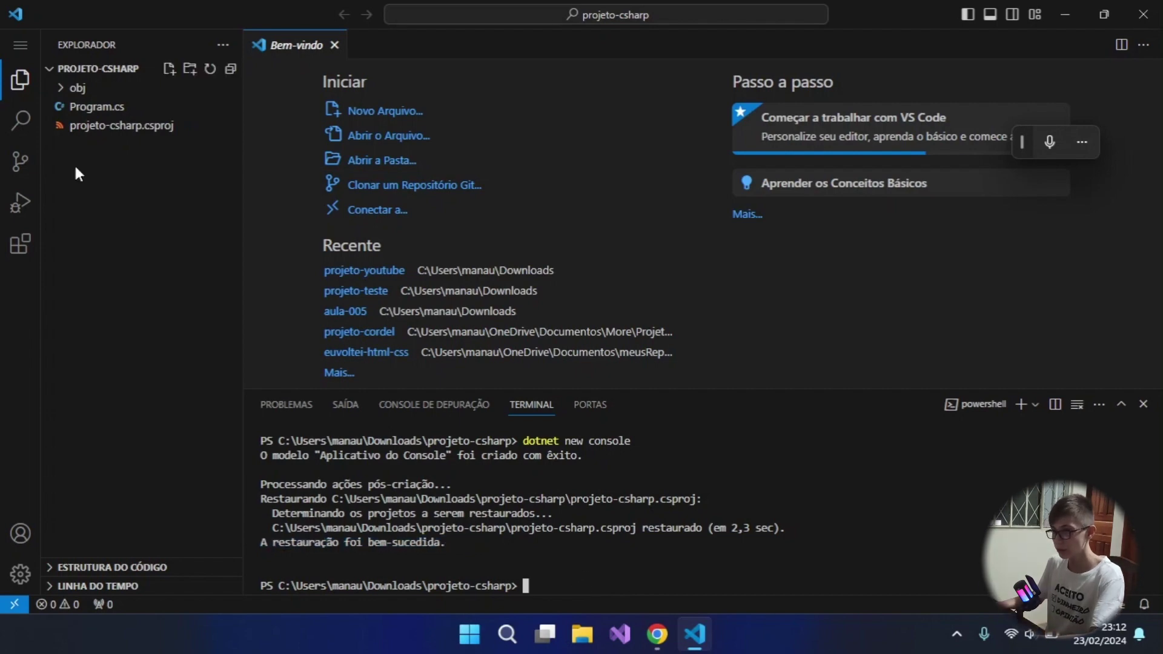
Look inside the generated obj folder, collapse it again, and open Program.cs in the editor.
{"action": "left_click", "coordinate": [61, 89]}
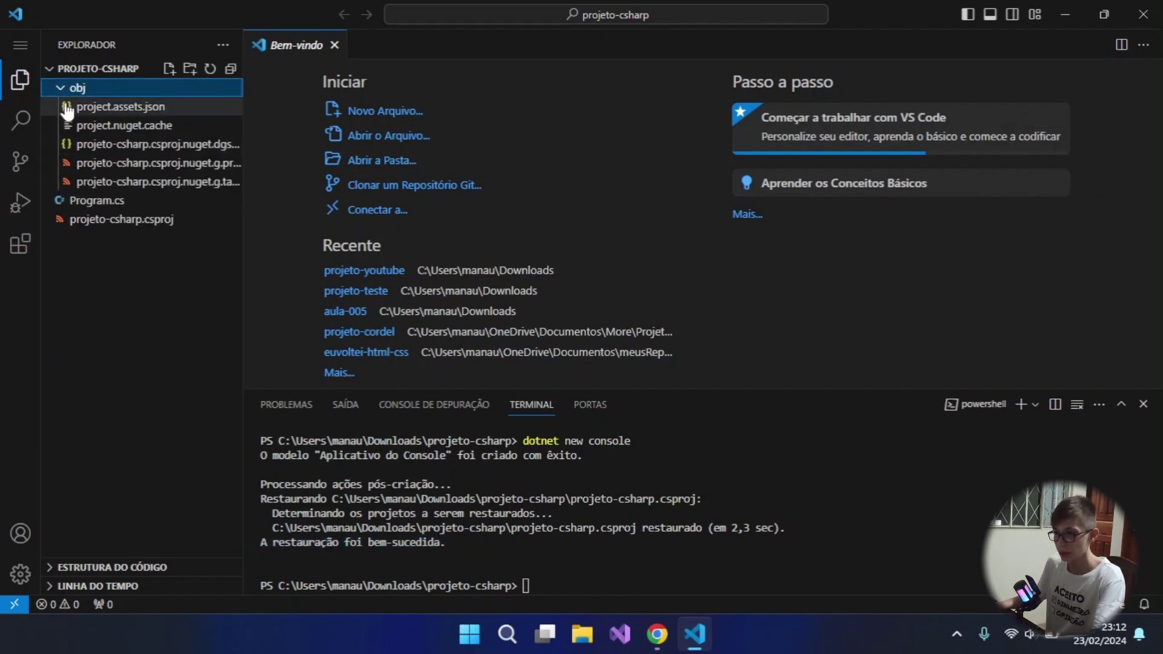
{"action": "left_click", "coordinate": [59, 89]}
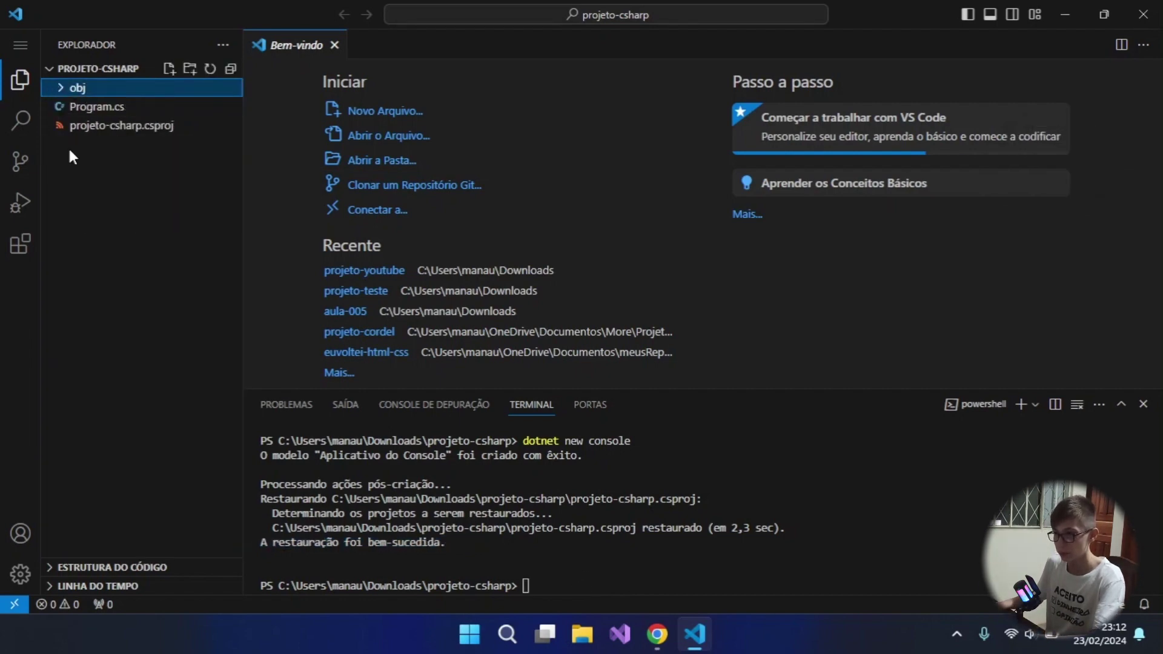
{"action": "double_click", "coordinate": [91, 115]}
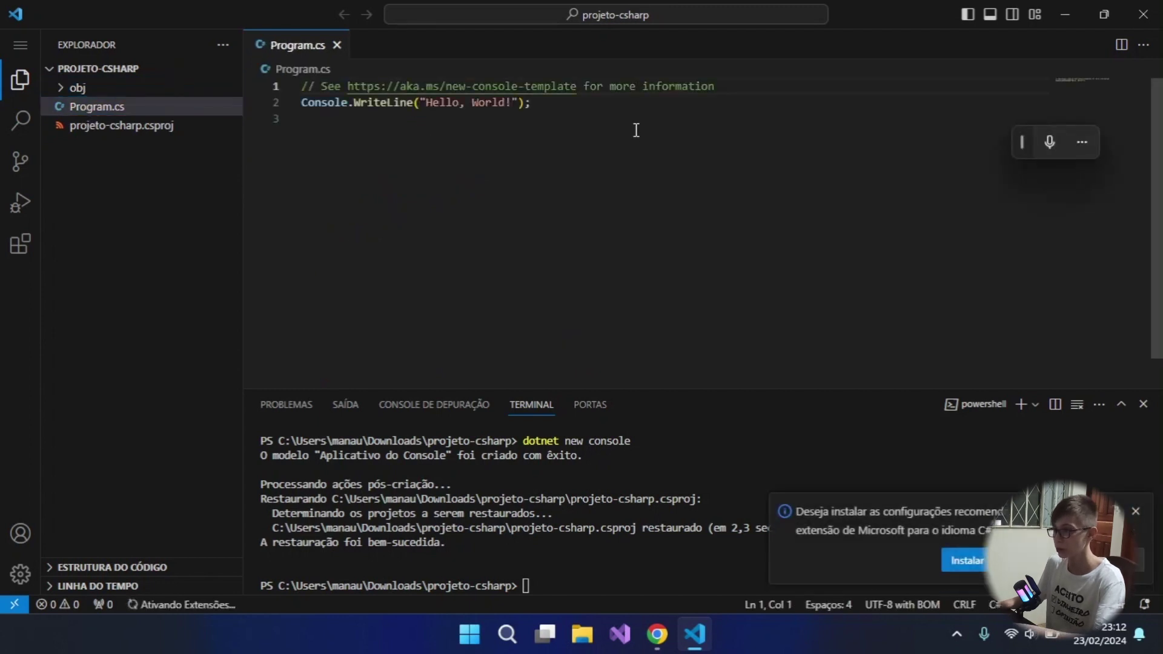
Replace the whole content of Program.cs with the single line Console.Write("Olá, Mundo!");.
{"action": "key", "text": "ctrl+a"}
{"action": "type", "text": "Co"}
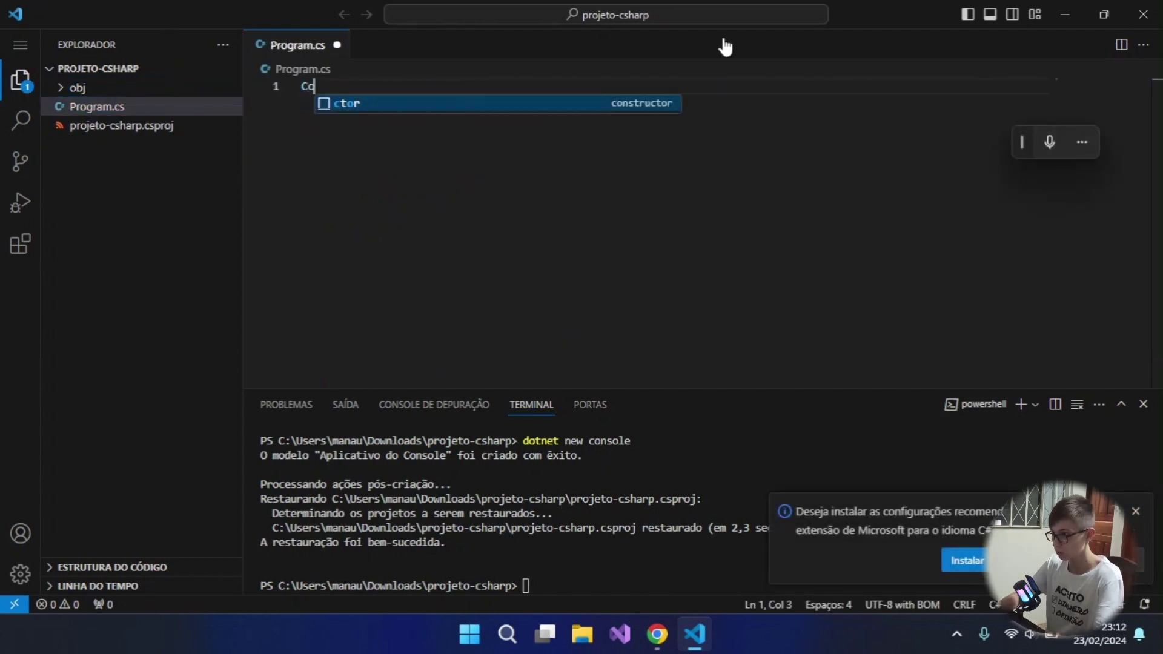
{"action": "type", "text": "nsole."}
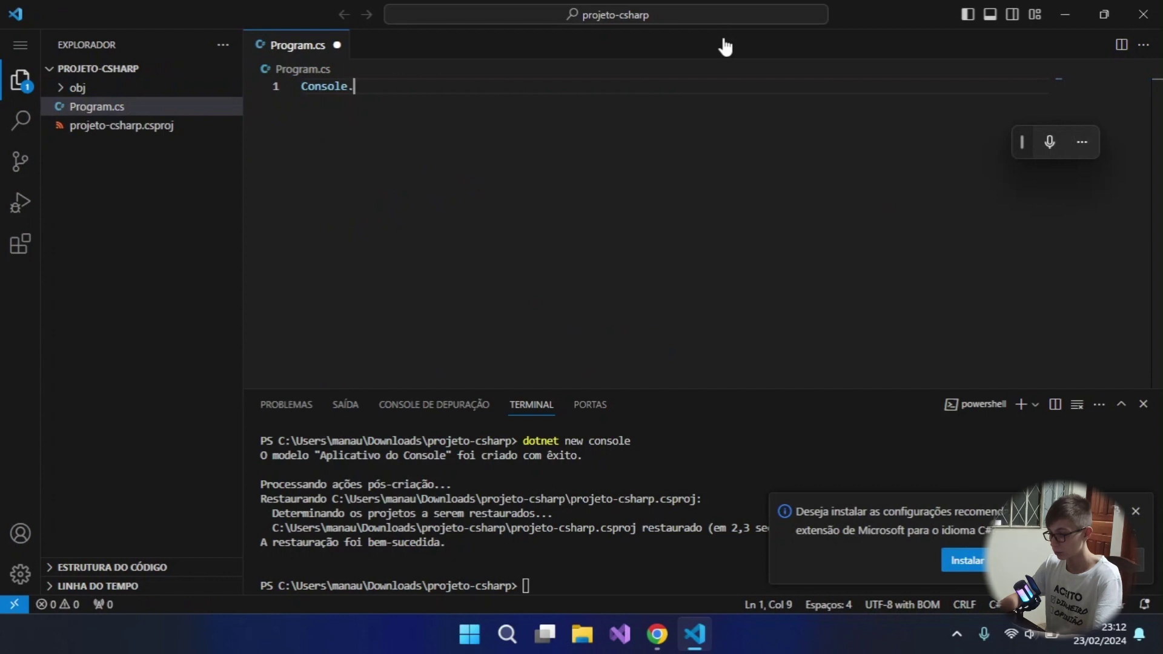
{"action": "type", "text": "Write"}
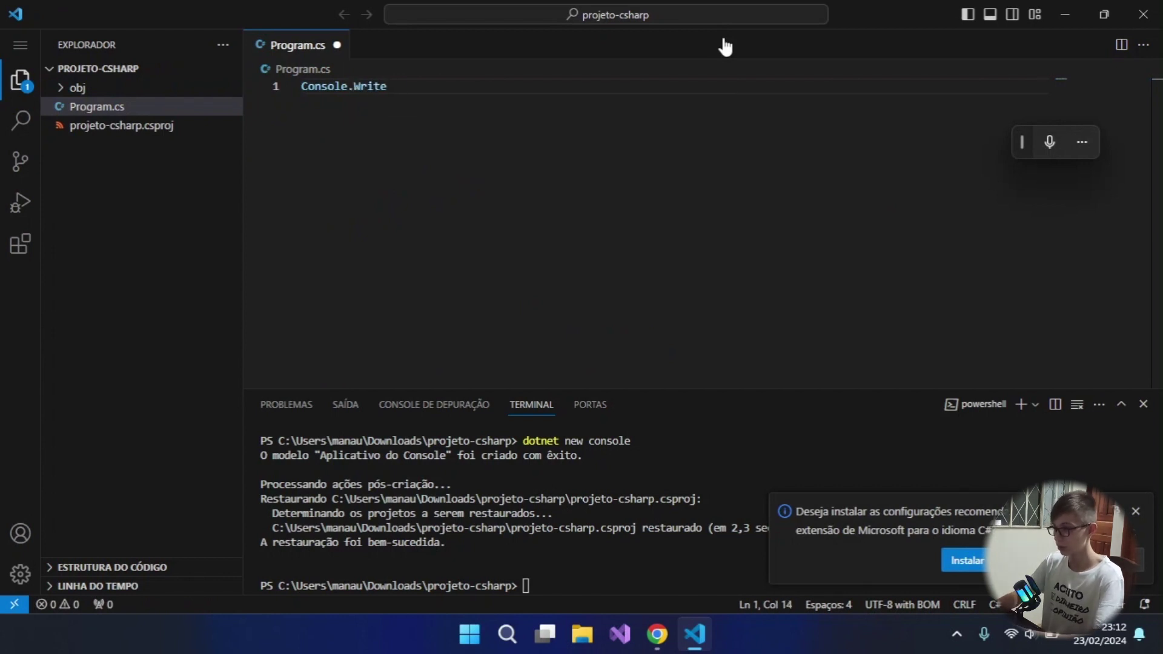
{"action": "type", "text": "(\"olá, M"}
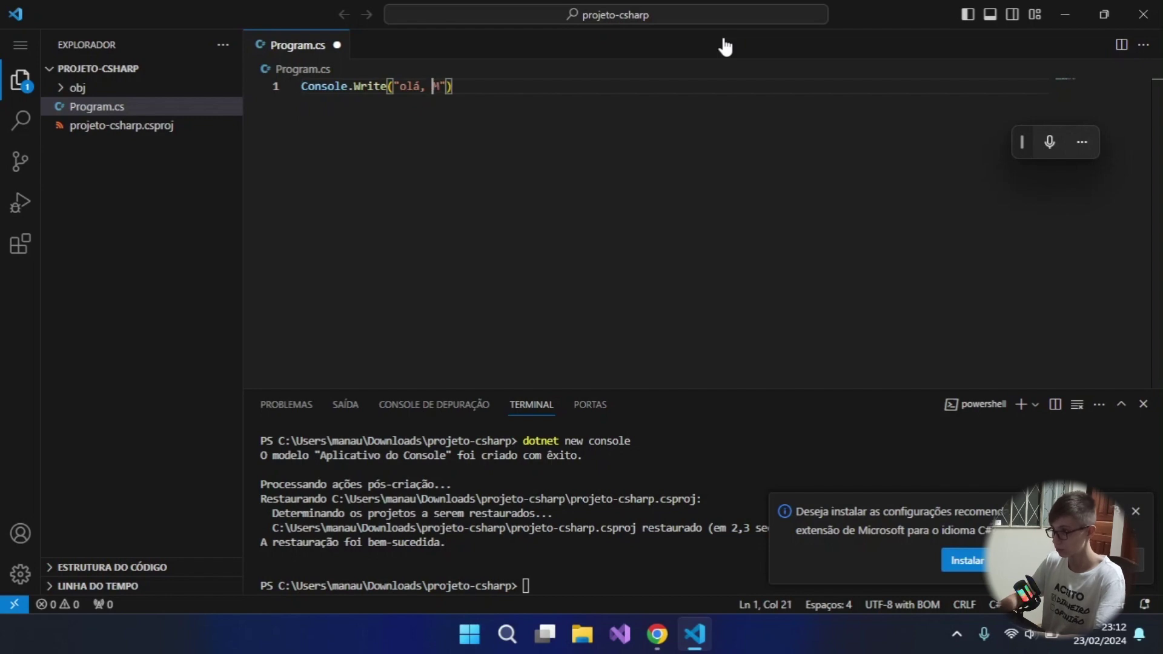
{"action": "key", "text": "Left"}
{"action": "key", "text": "BackSpace"}
{"action": "type", "text": "Olá, M"}
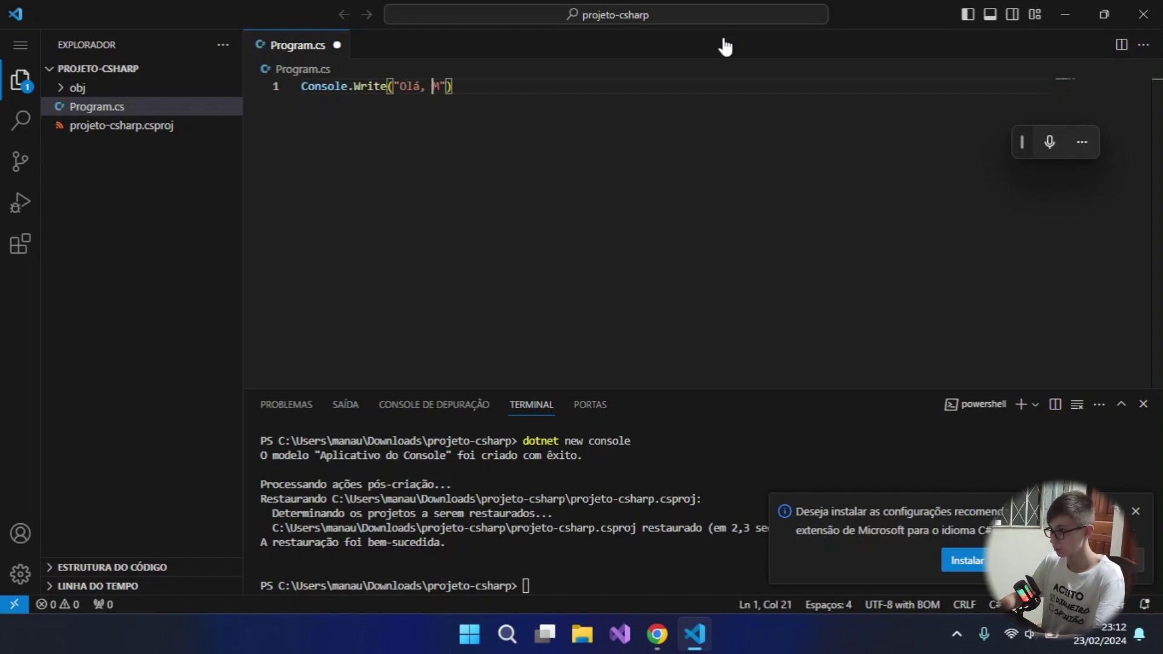
{"action": "type", "text": "undo"}
{"action": "key", "text": "BackSpace"}
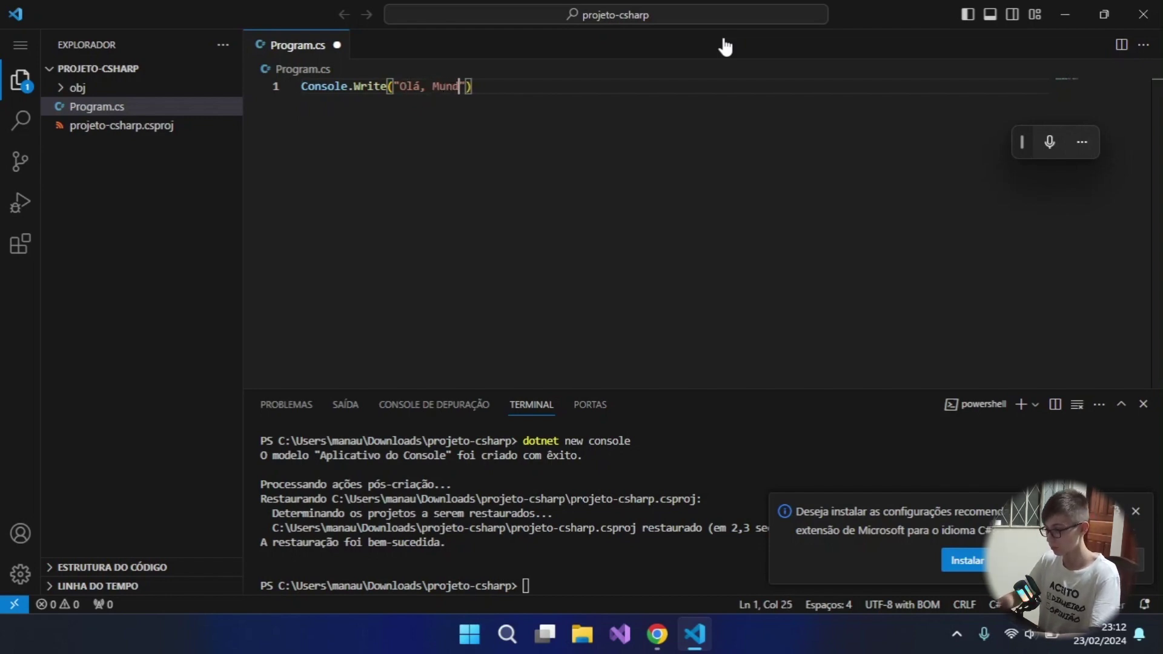
{"action": "type", "text": "o!\")"}
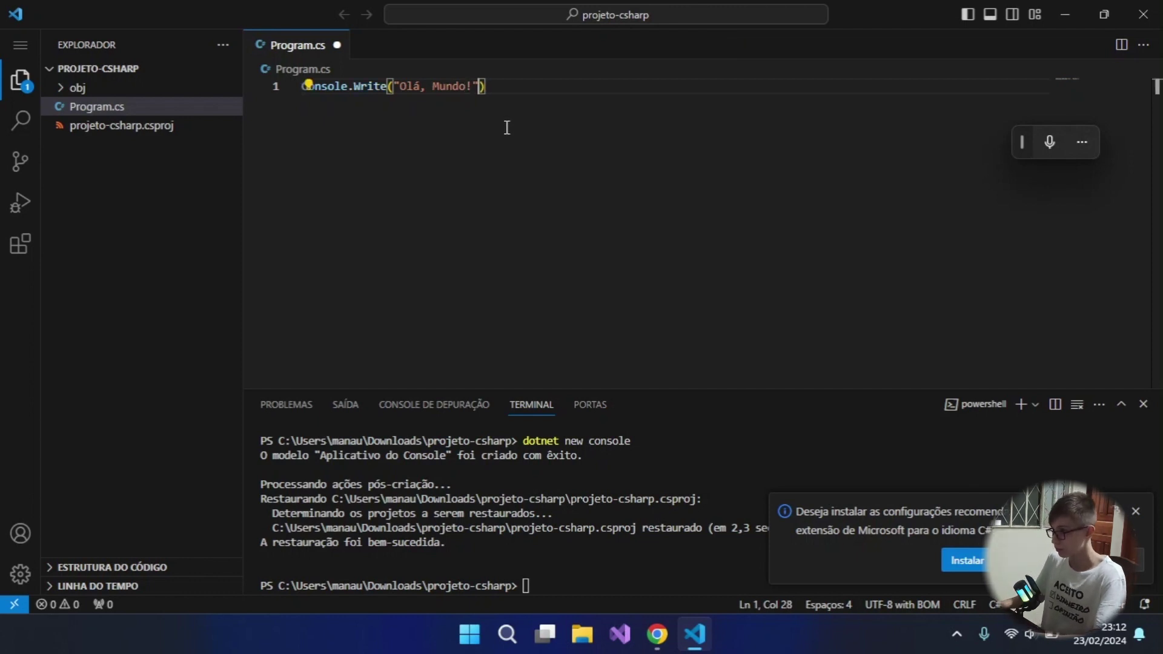
{"action": "type", "text": ";"}
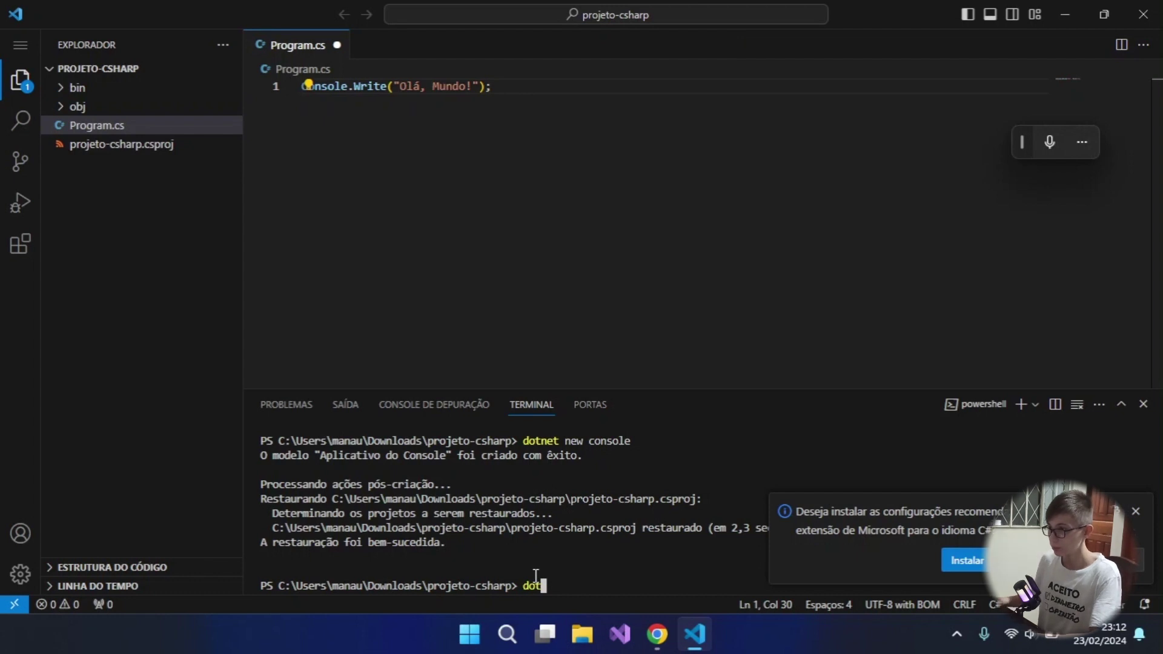
Replace the code in Program.cs with "using system;" and a namespace ProjetoCSharp containing an empty class Program.
{"action": "key", "text": "ctrl+a"}
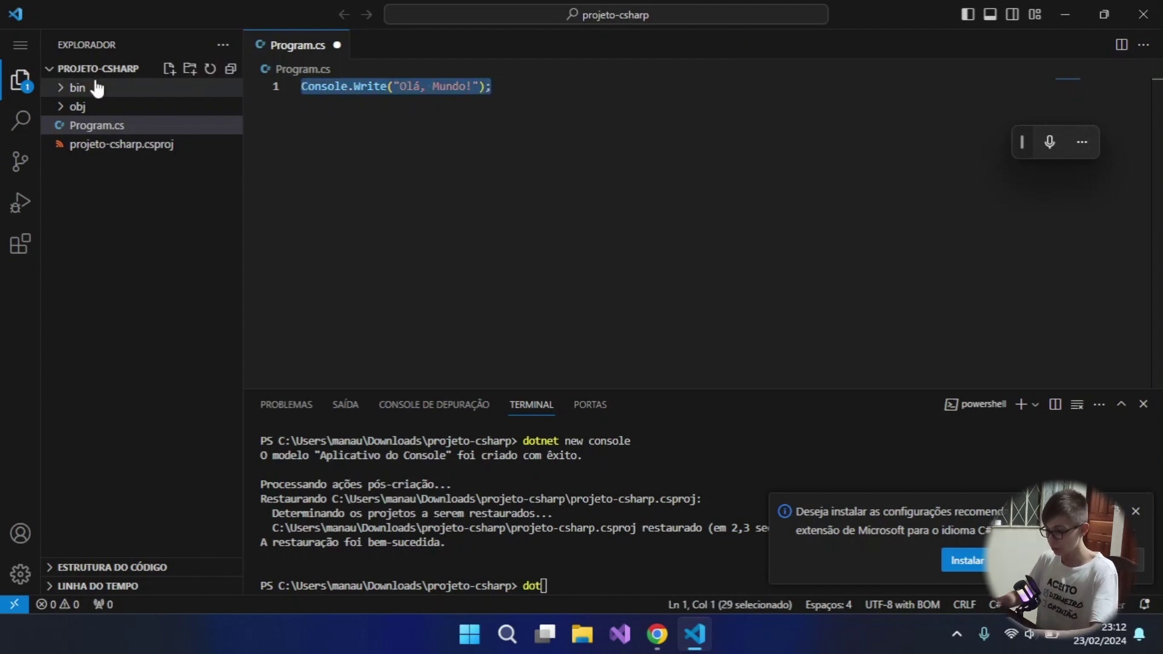
{"action": "type", "text": "using sys"}
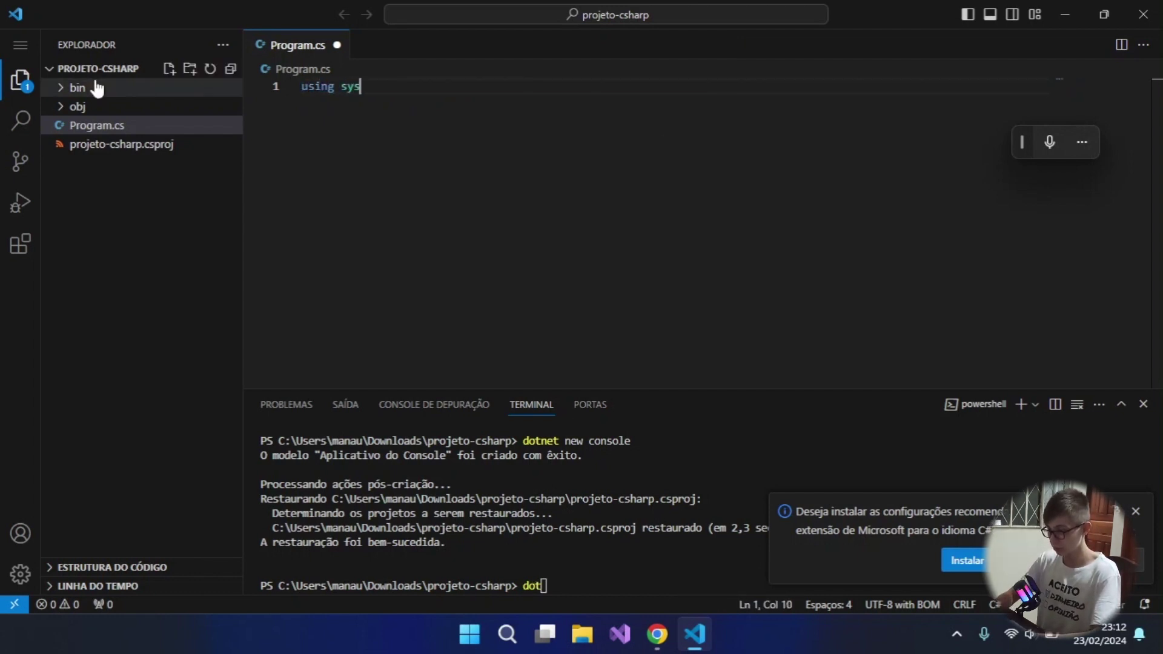
{"action": "type", "text": "tem;"}
{"action": "key", "text": "Return"}
{"action": "key", "text": "Return"}
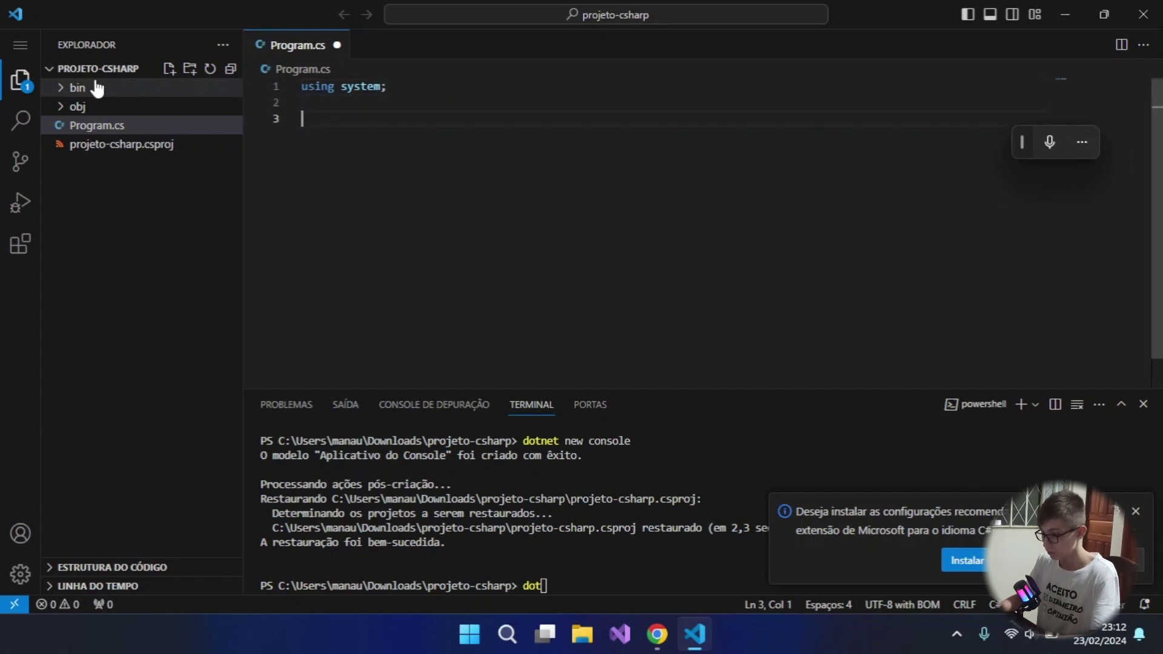
{"action": "type", "text": "nam"}
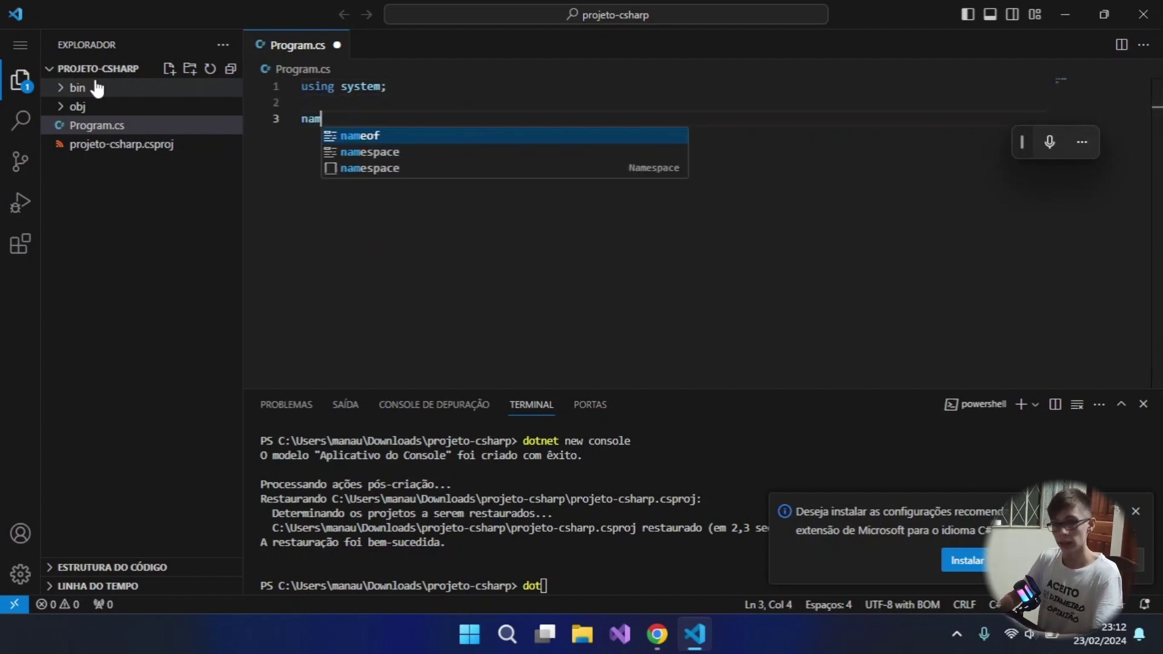
{"action": "type", "text": "espace"}
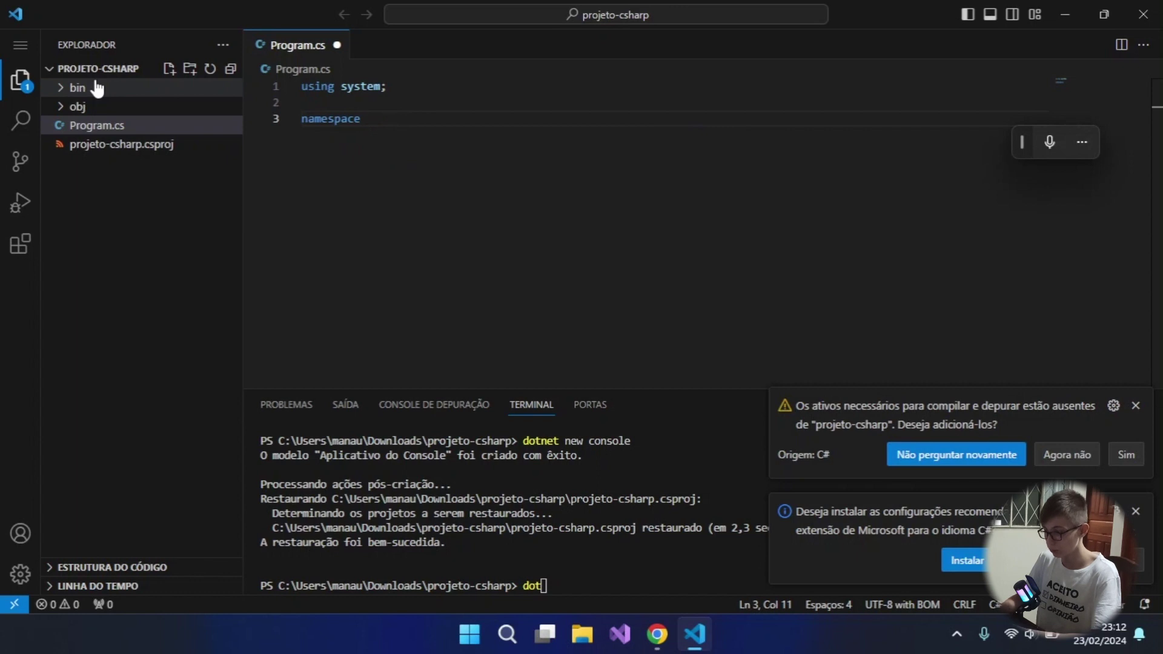
{"action": "type", "text": "ProjetoCSharp {"}
{"action": "key", "text": "Return"}
{"action": "type", "text": "class Program {"}
{"action": "key", "text": "Return"}
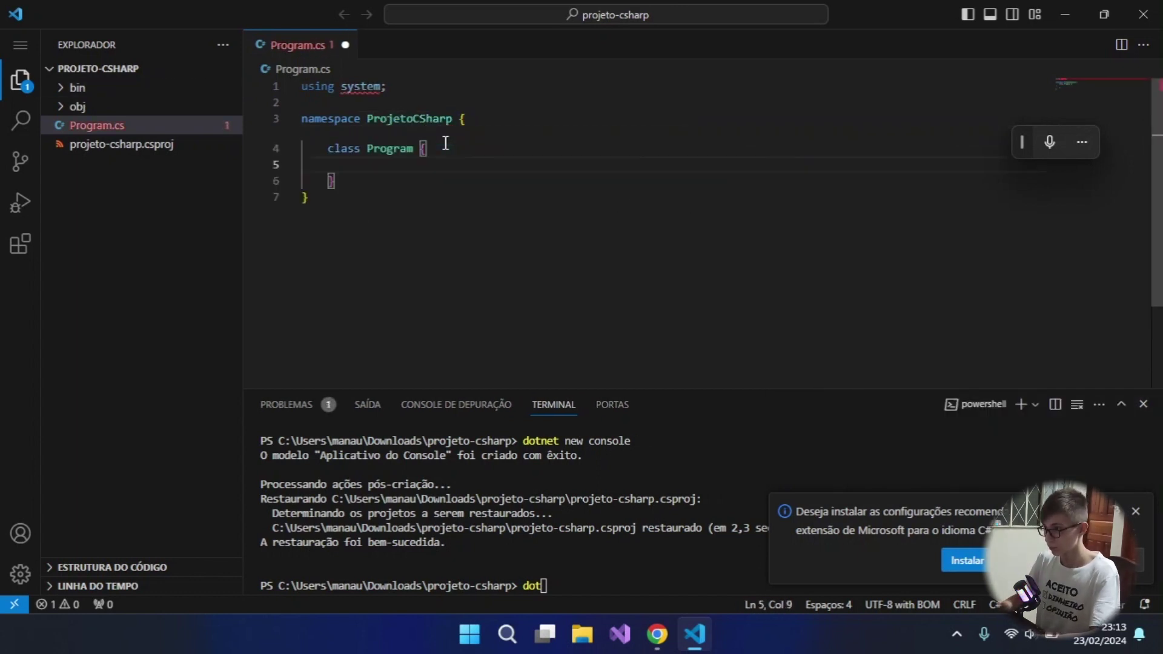
Add a static void Main method with a string[] args parameter to the class, and correct the using directive to System.
{"action": "type", "text": "static void Main() {"}
{"action": "key", "text": "Return"}
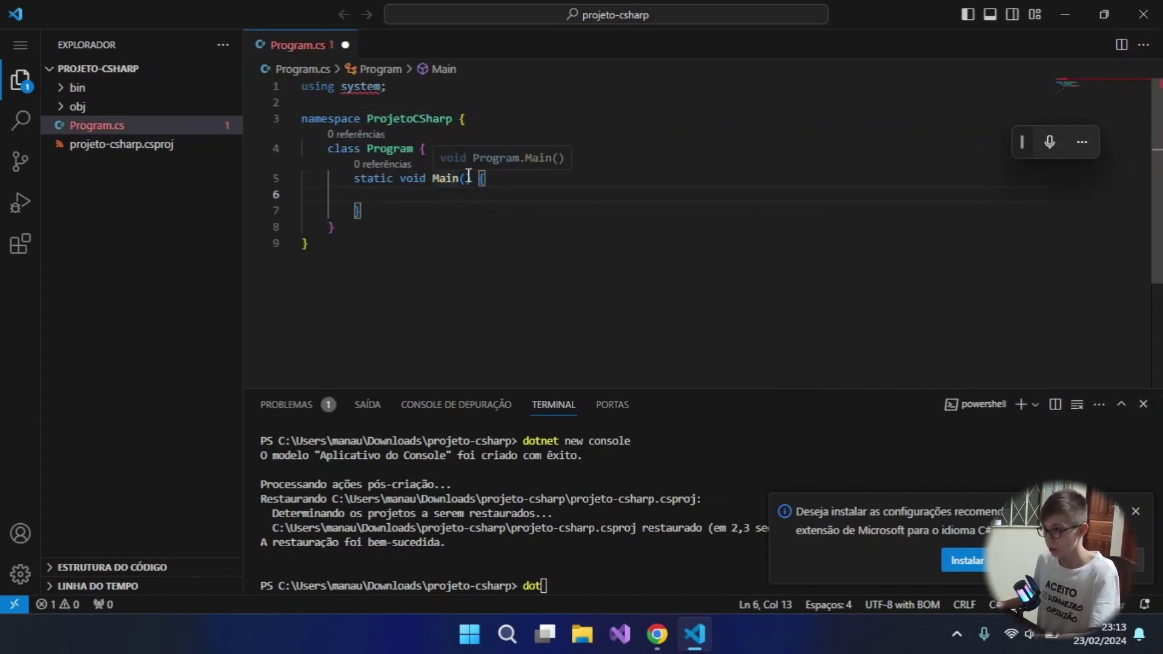
{"action": "left_click", "coordinate": [465, 178]}
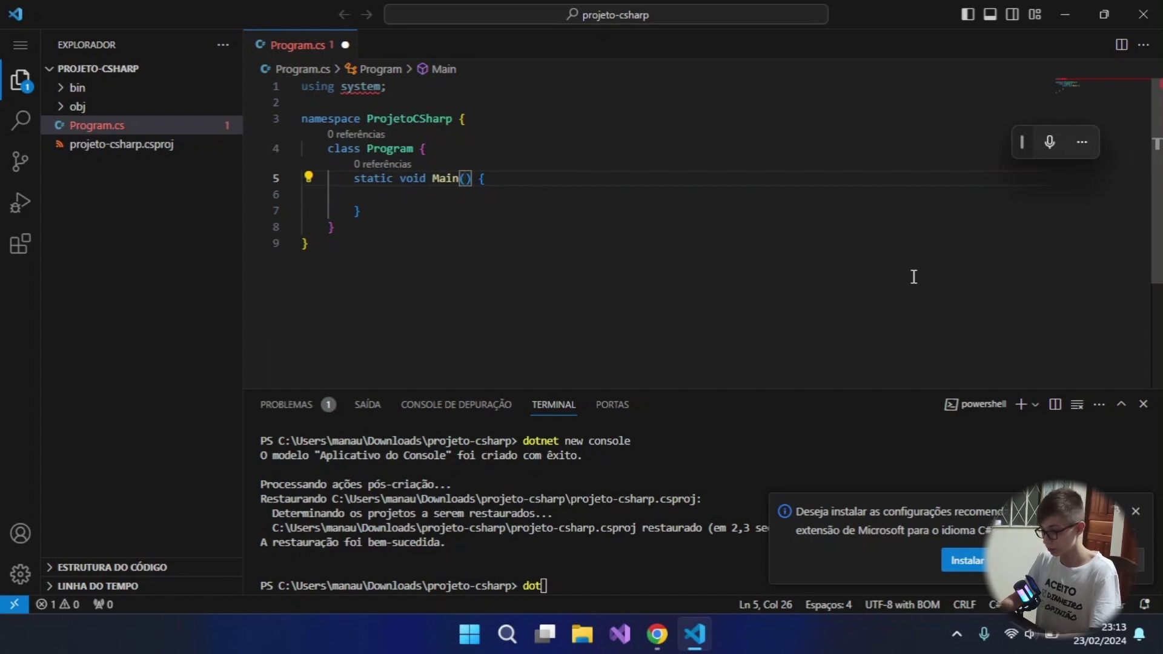
{"action": "type", "text": "string[] args"}
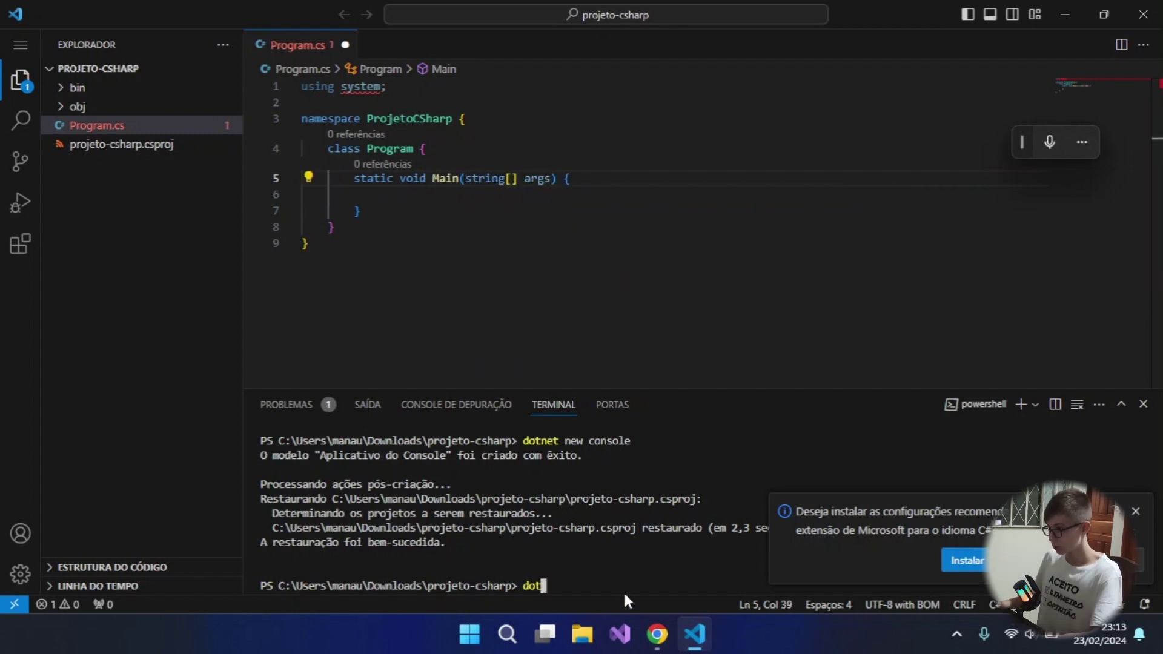
{"action": "double_click", "coordinate": [362, 87]}
{"action": "type", "text": "System"}
Write the statement Console.Write(args[0]); in the body of Main to output the first command-line argument.
{"action": "left_click", "coordinate": [436, 194]}
{"action": "type", "text": "Console.Write()"}
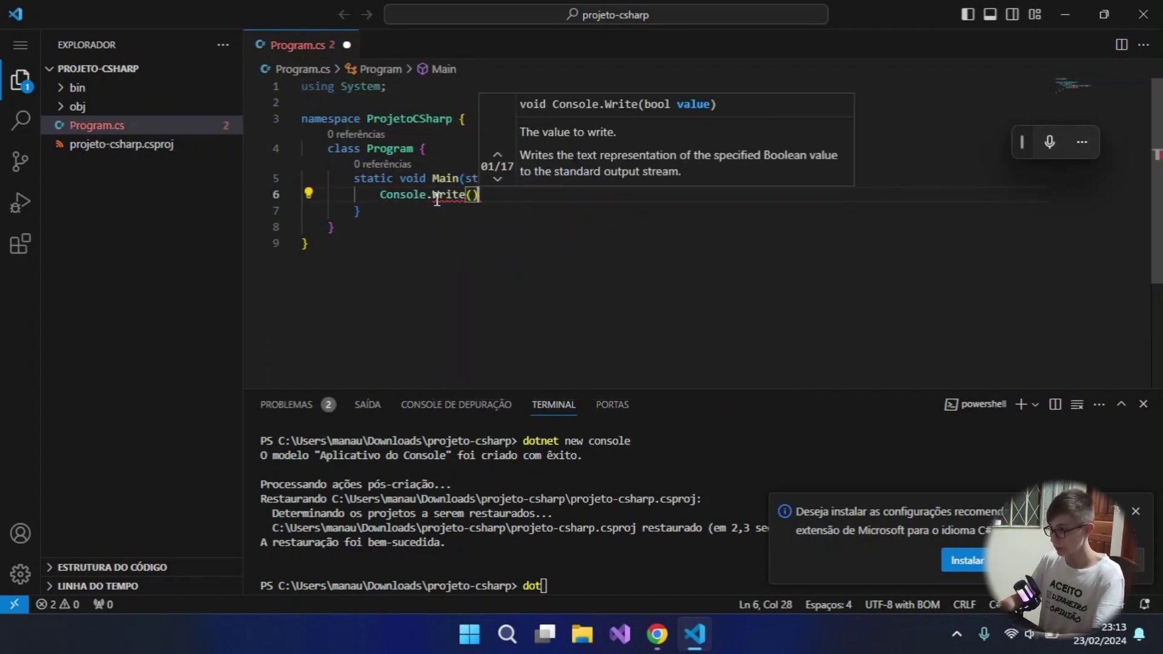
{"action": "key", "text": "Left"}
{"action": "type", "text": "string["}
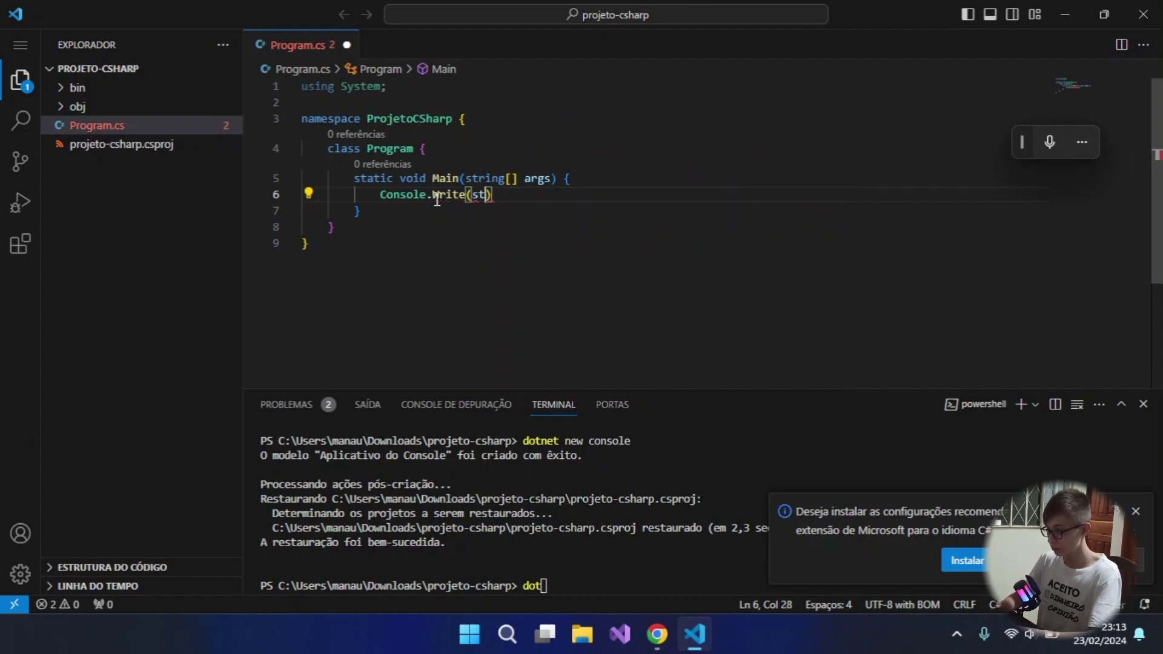
{"action": "type", "text": "0])"}
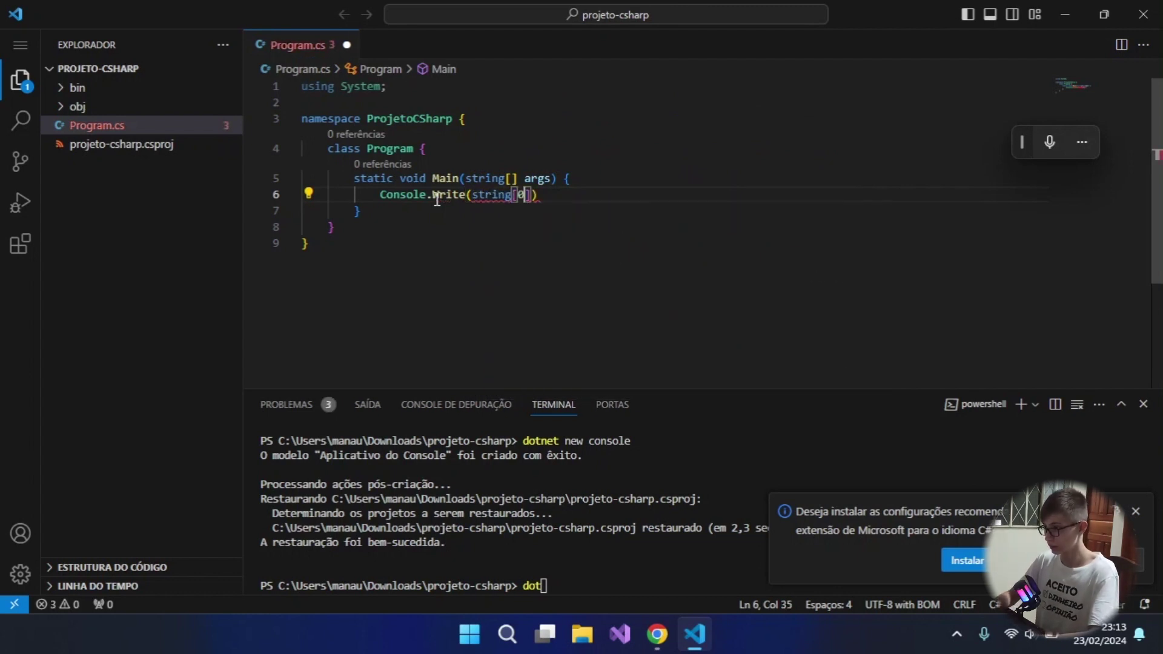
{"action": "type", "text": ";"}
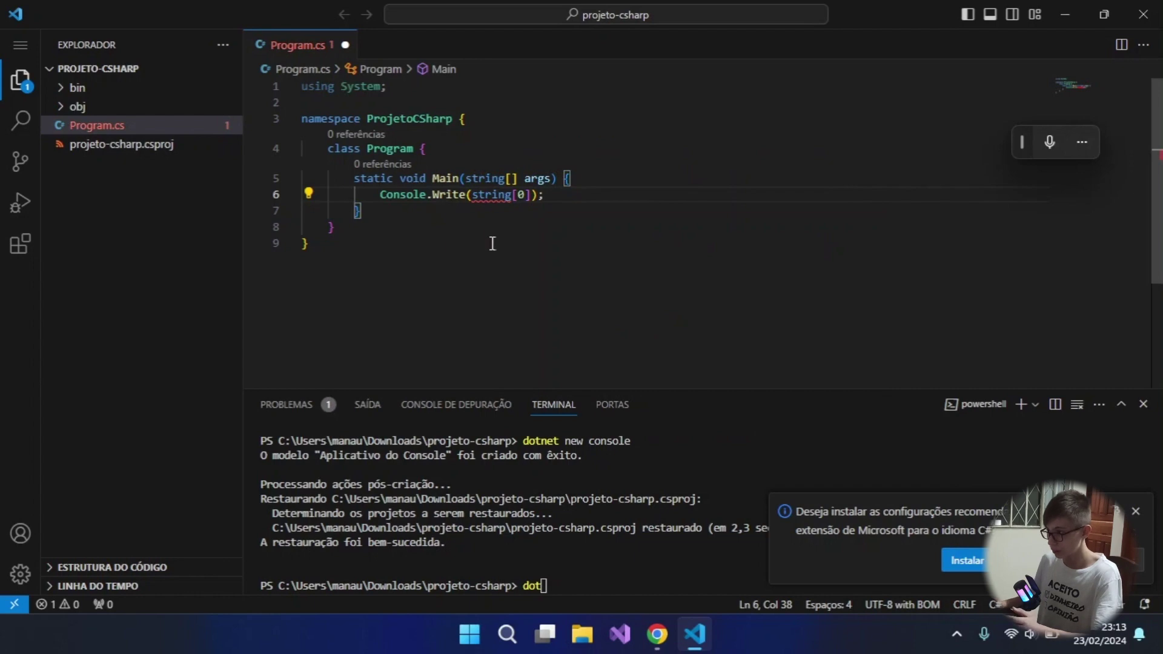
{"action": "double_click", "coordinate": [495, 197]}
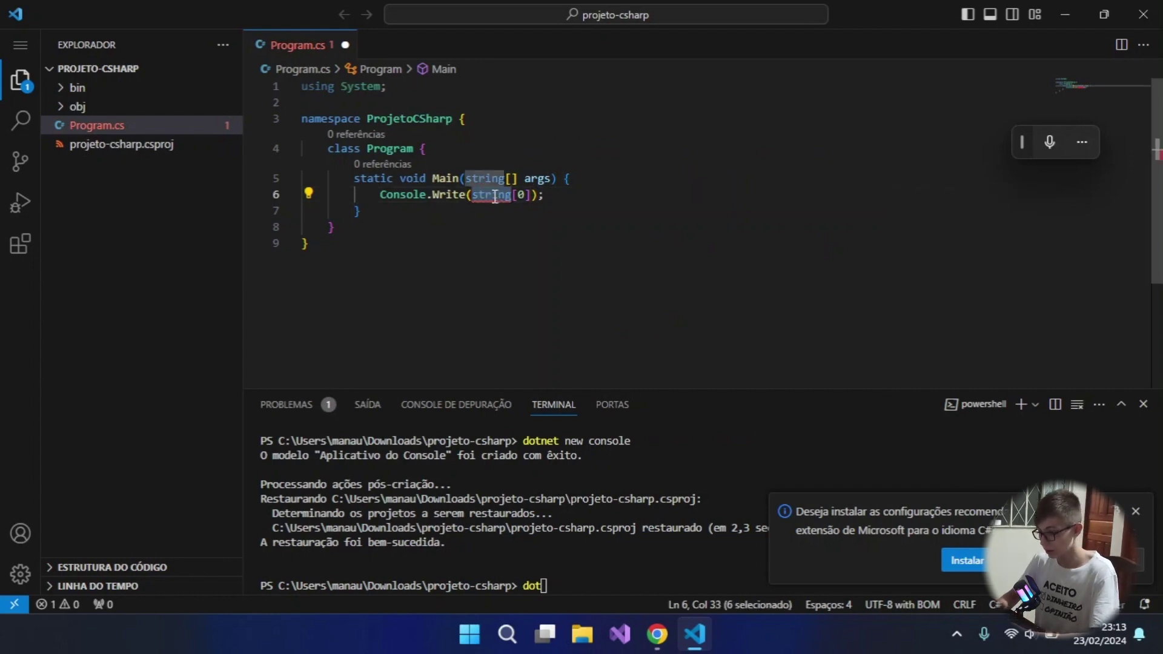
{"action": "type", "text": "args"}
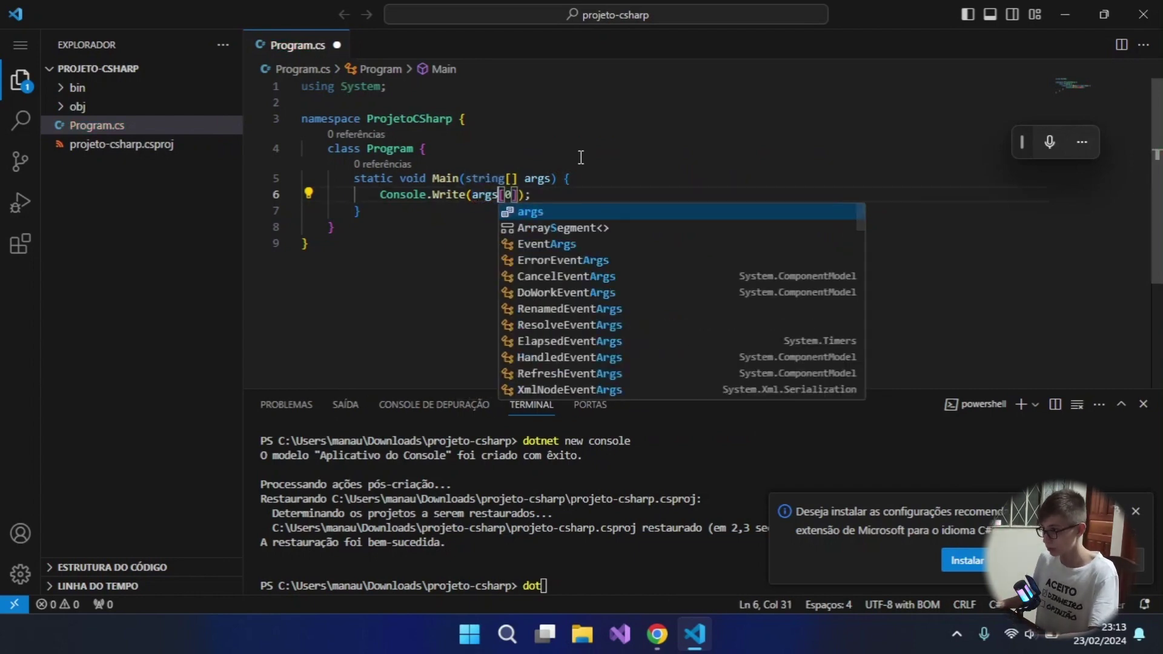
{"action": "left_click", "coordinate": [580, 156]}
Run the project with the argument ola by executing "dotnet run ola" in the integrated terminal.
{"action": "left_click", "coordinate": [572, 585]}
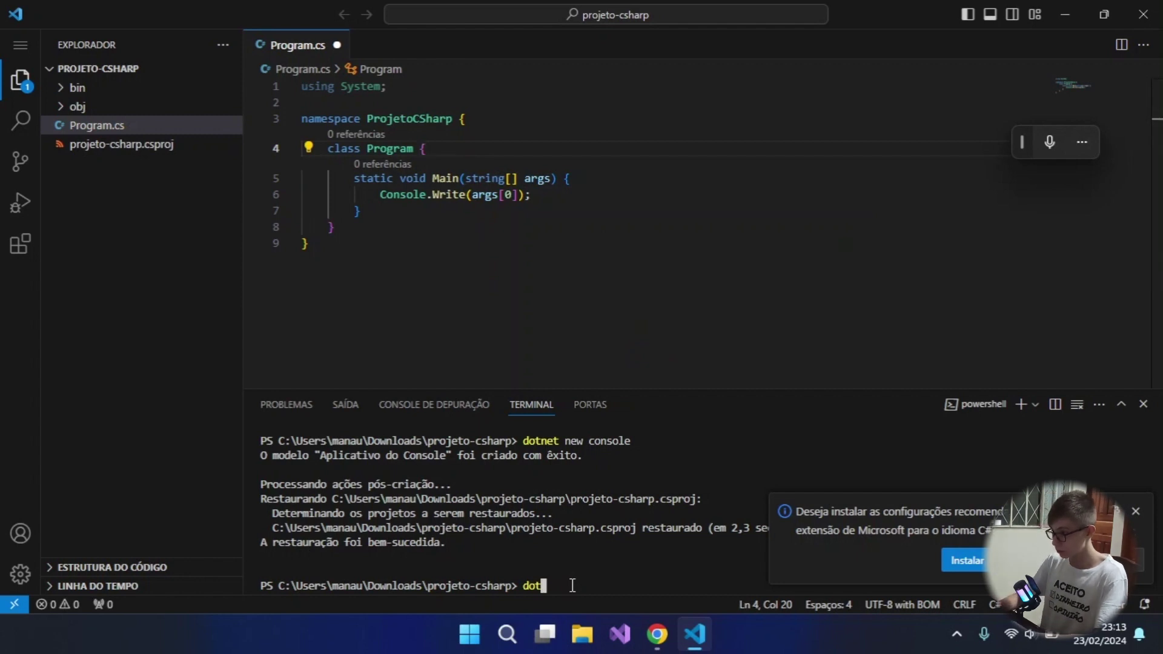
{"action": "type", "text": "dot"}
{"action": "key", "text": "Right"}
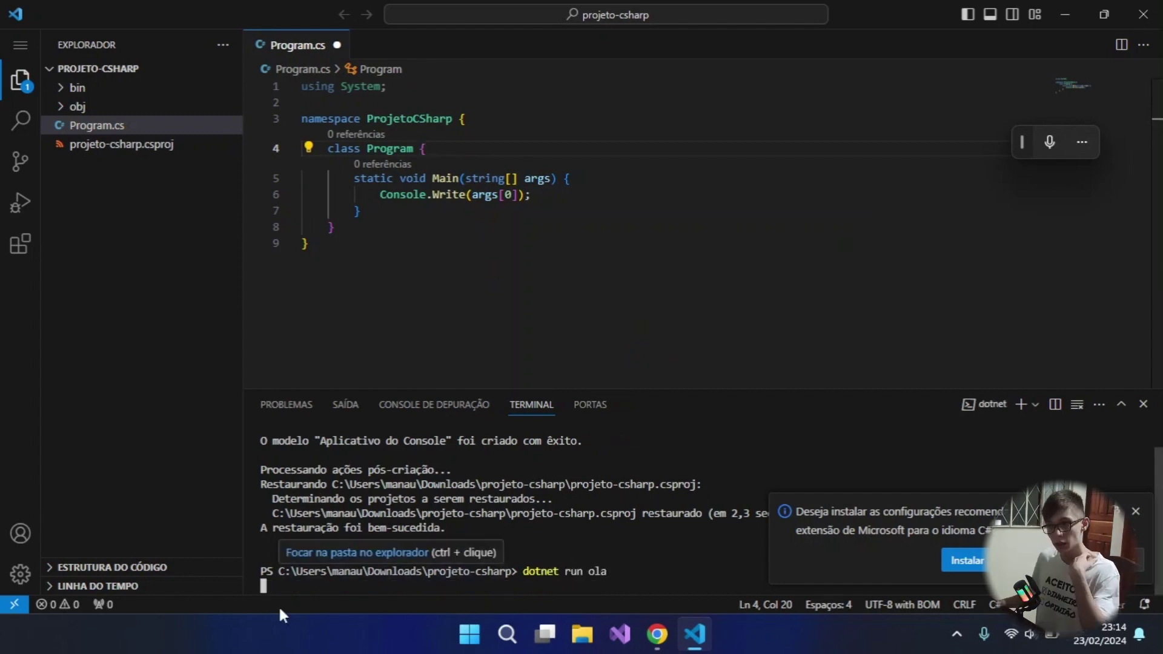
Expand the generated bin\Debug\net8.0 folder to view its files, and check the output of the run in the terminal.
{"action": "left_click", "coordinate": [61, 90]}
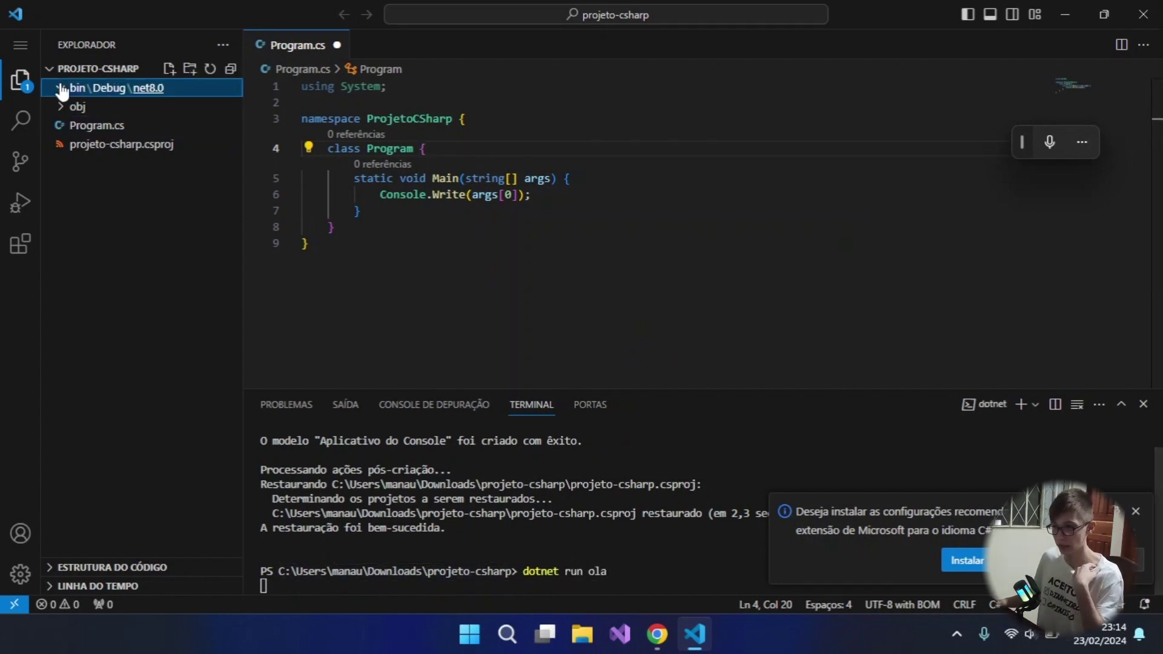
{"action": "left_click", "coordinate": [58, 92]}
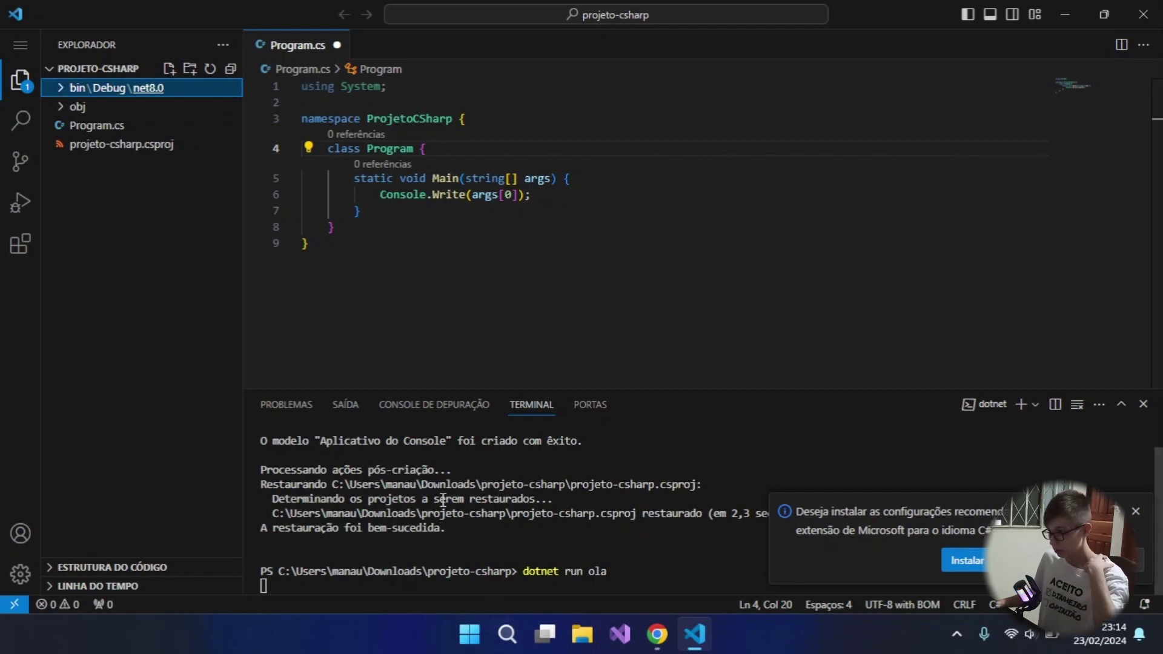
{"action": "left_click", "coordinate": [152, 88]}
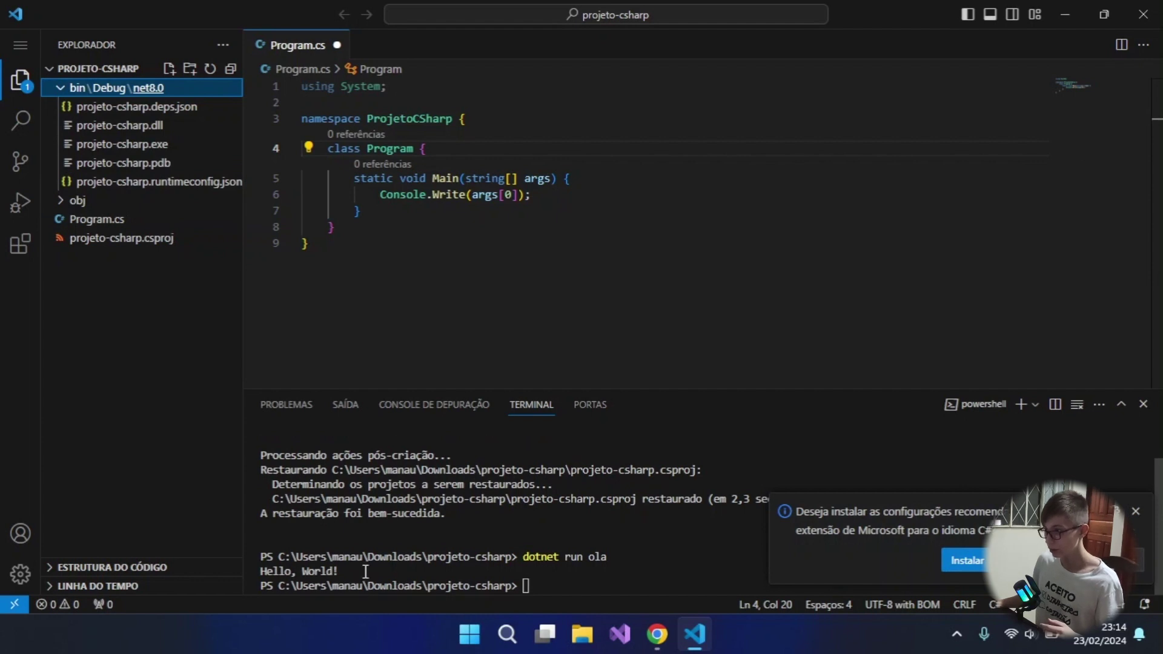
{"action": "left_click_drag", "start_coordinate": [366, 571], "coordinate": [244, 562]}
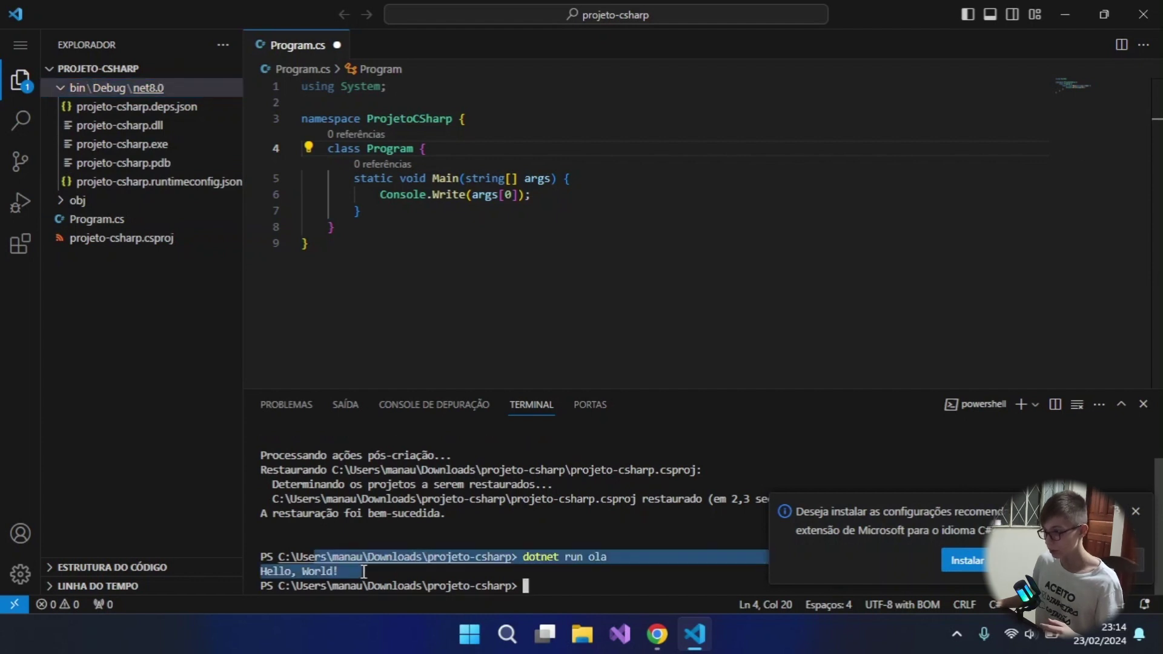
Save Program.cs, run "dotnet run ola" again, and dismiss the recommended C# extension settings notification.
{"action": "left_click", "coordinate": [580, 162]}
{"action": "key", "text": "ctrl+s"}
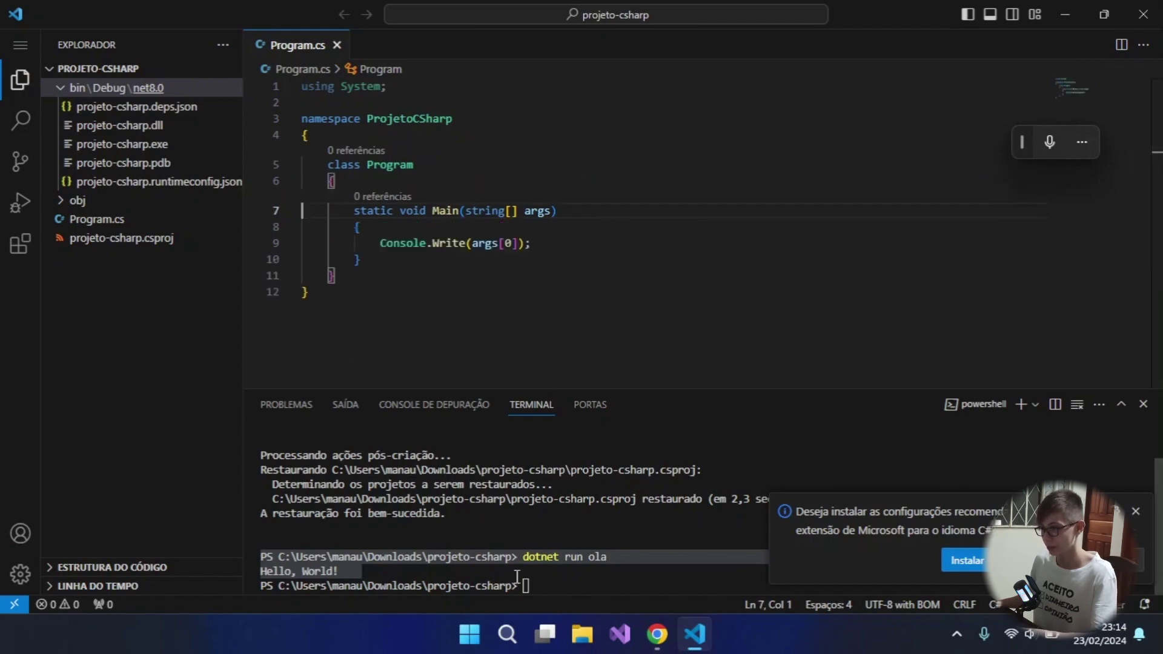
{"action": "key", "text": "Up"}
{"action": "key", "text": "Return"}
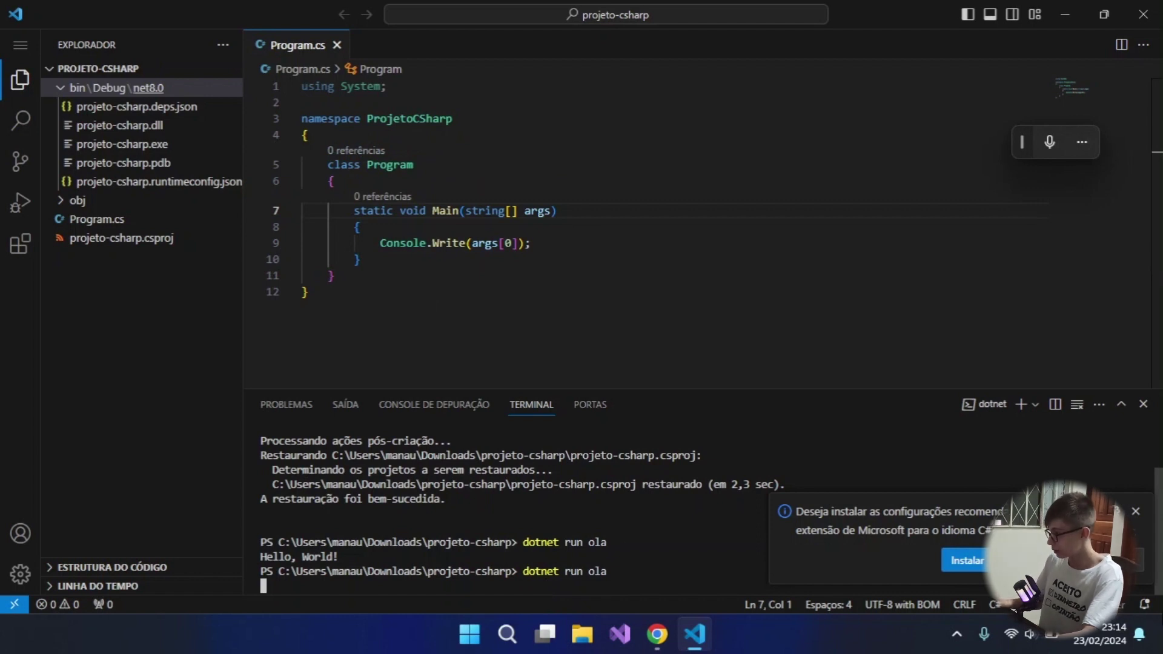
{"action": "left_click", "coordinate": [1136, 511]}
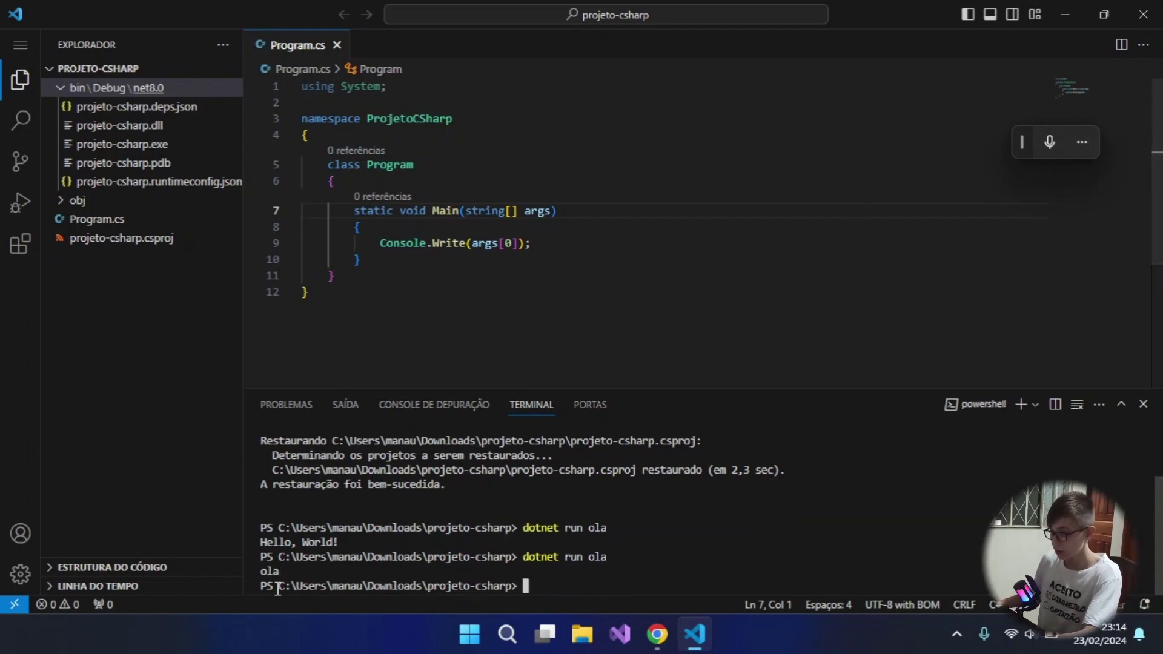
Compare the output of the latest run with the Console.Write statement in Main by highlighting both.
{"action": "left_click_drag", "start_coordinate": [293, 572], "coordinate": [233, 557]}
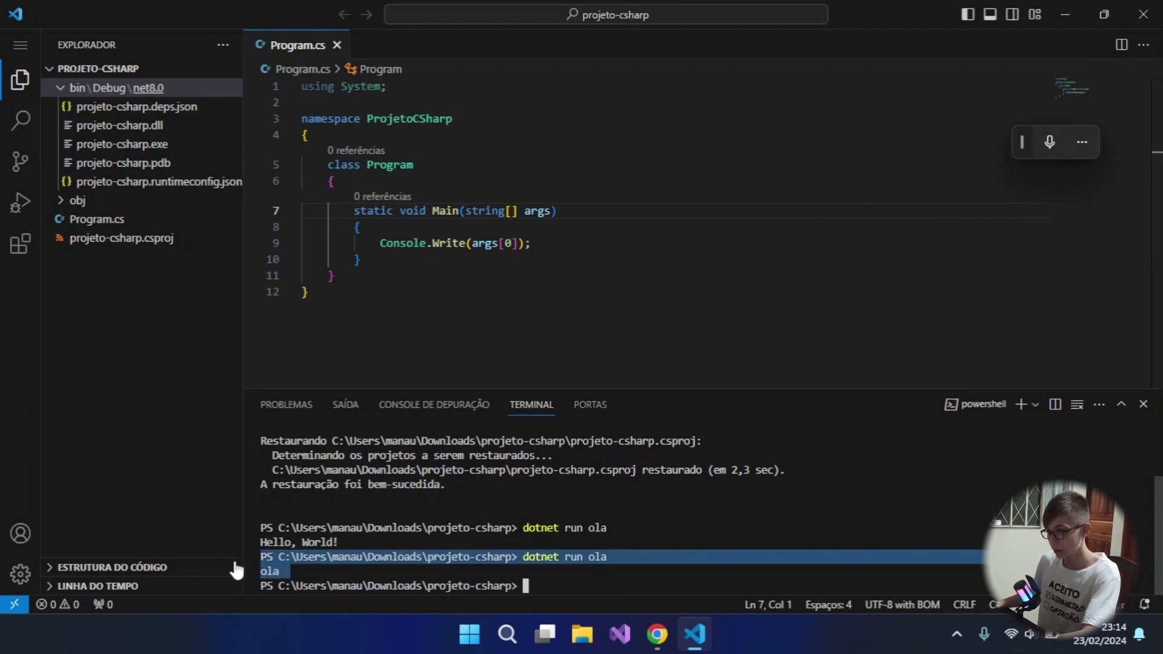
{"action": "left_click_drag", "start_coordinate": [571, 238], "coordinate": [442, 224]}
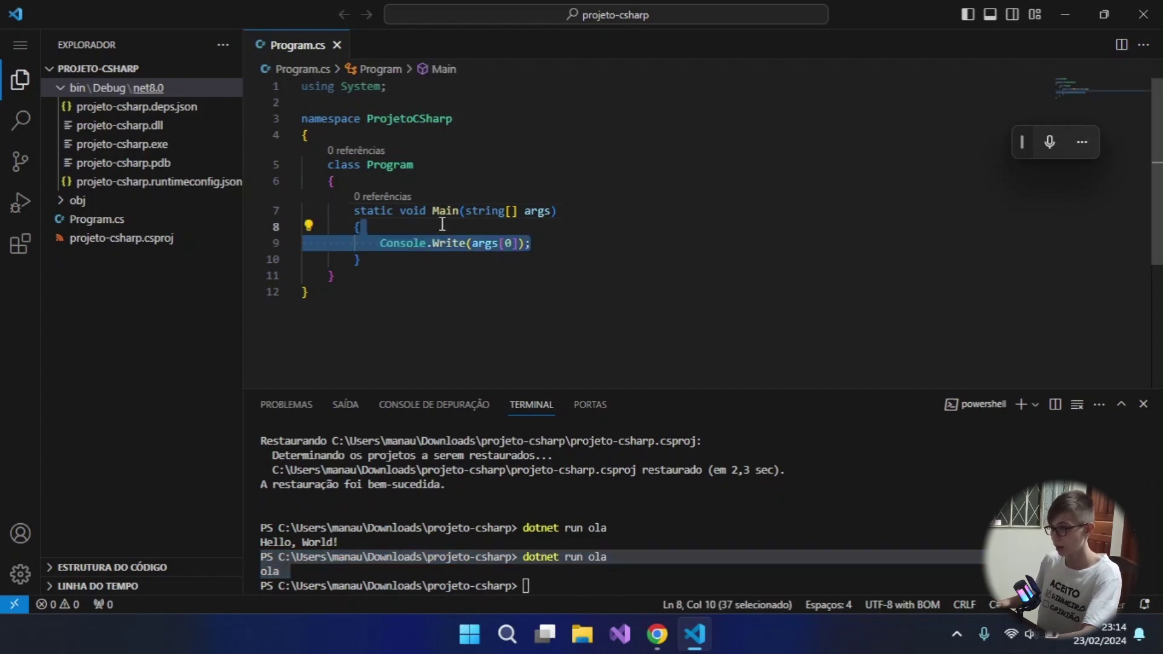
{"action": "left_click", "coordinate": [424, 259]}
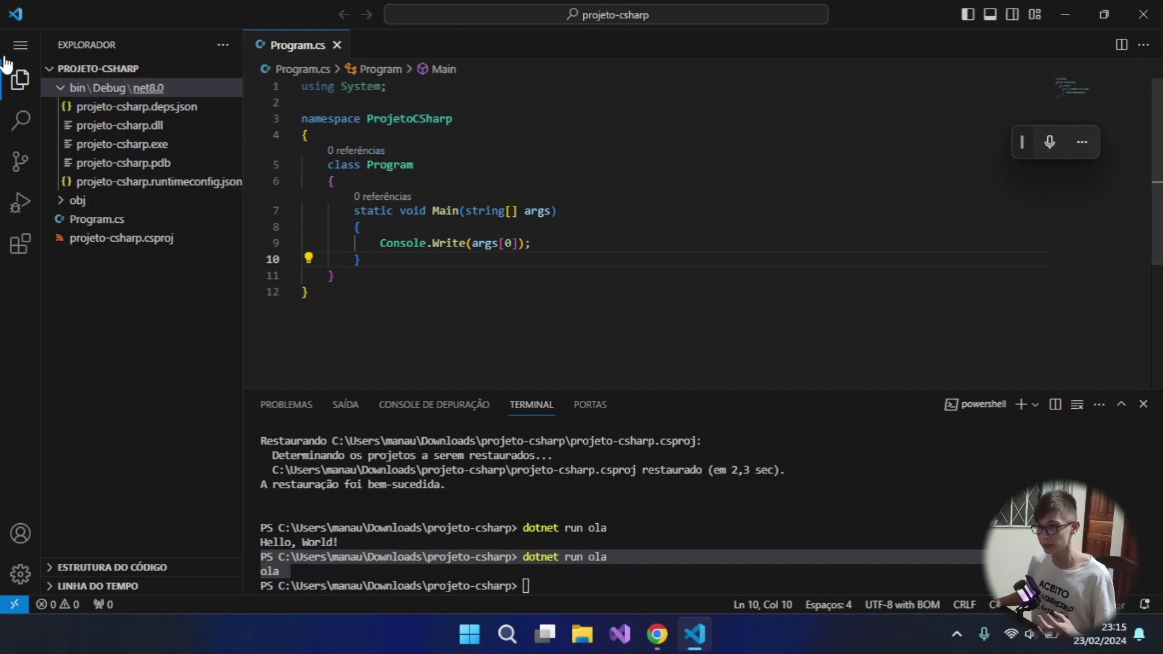
Search the extensions for codesnap, install CodeSnap, and close its details page and the terminal panel.
{"action": "left_click", "coordinate": [8, 245]}
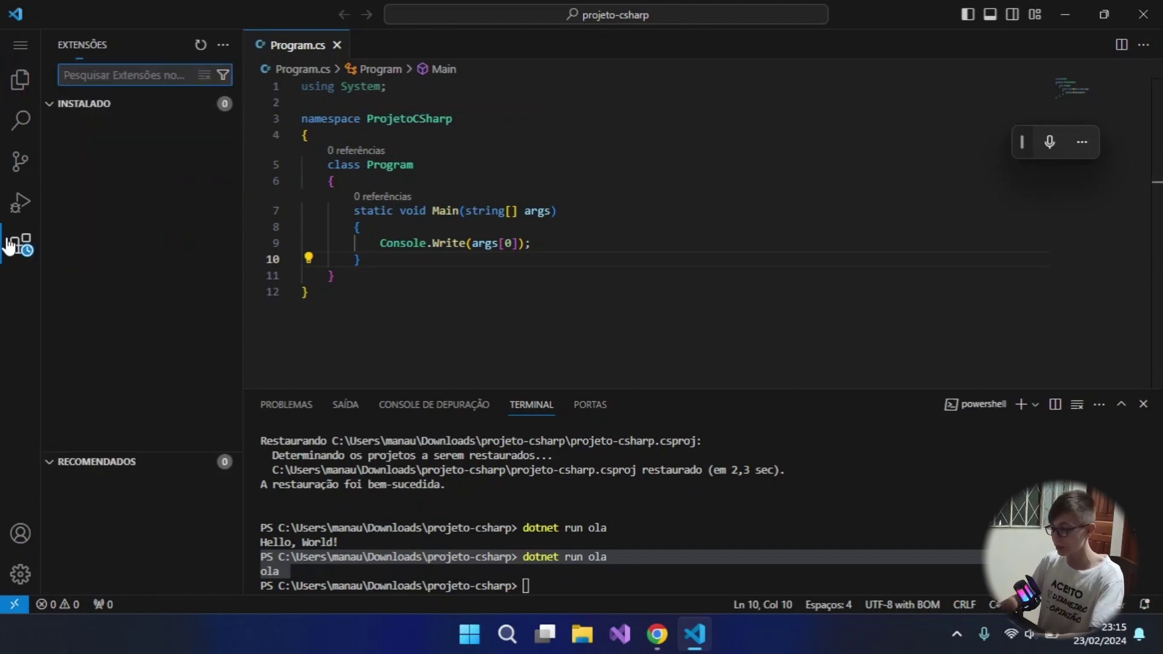
{"action": "type", "text": "codesnap"}
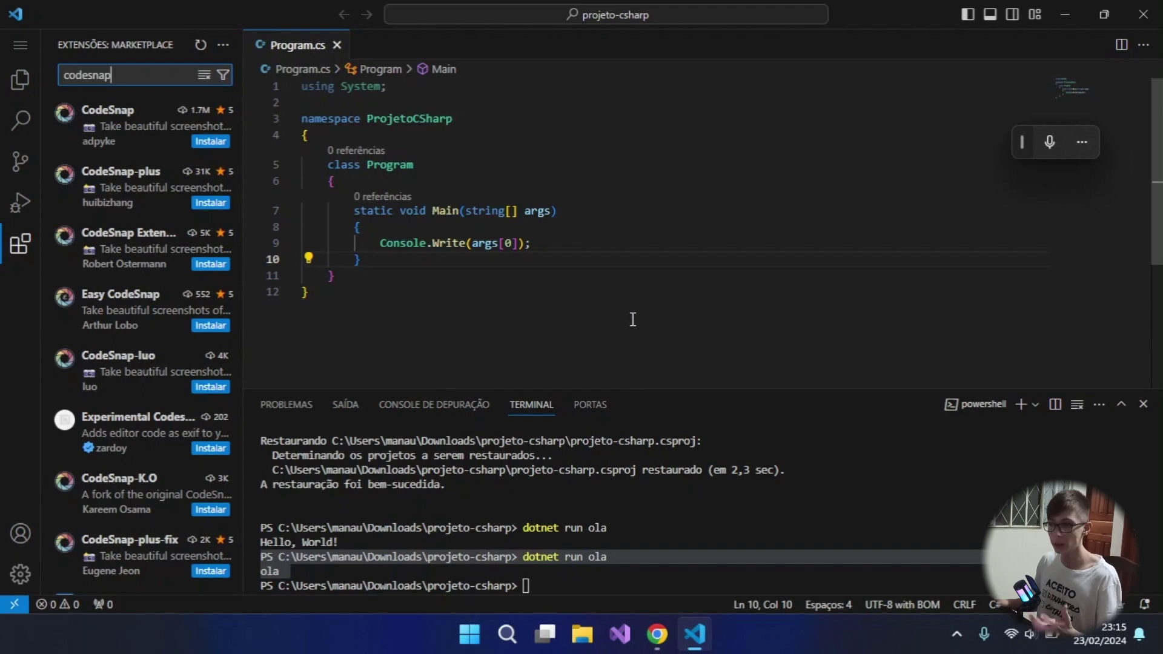
{"action": "left_click", "coordinate": [151, 153]}
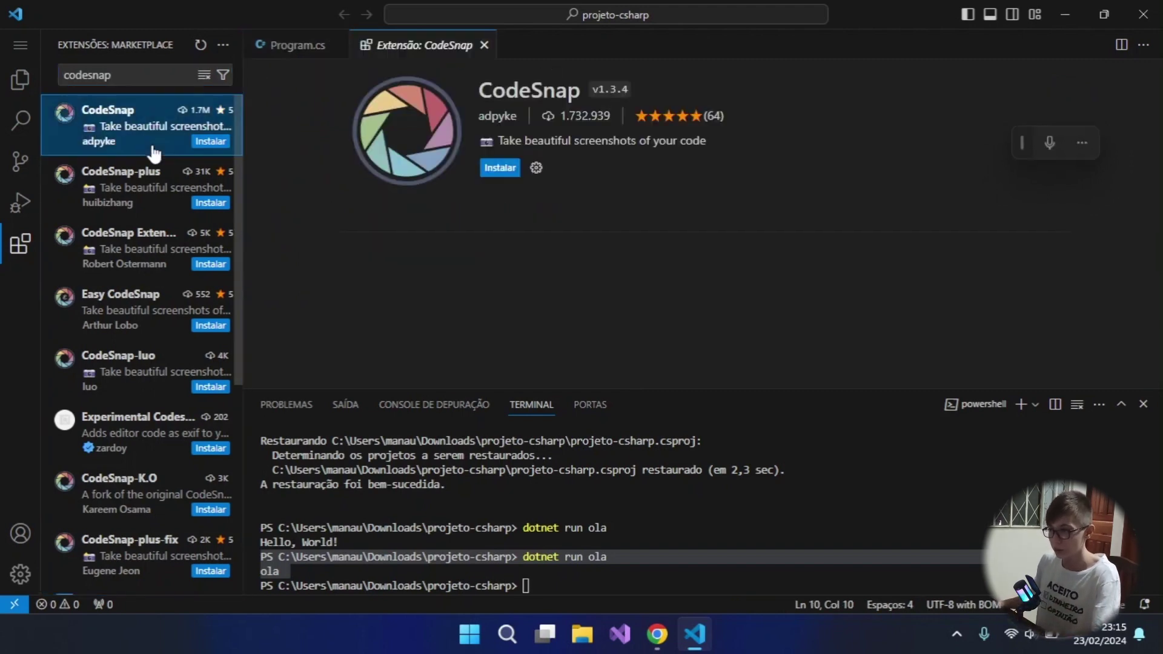
{"action": "left_click", "coordinate": [486, 169]}
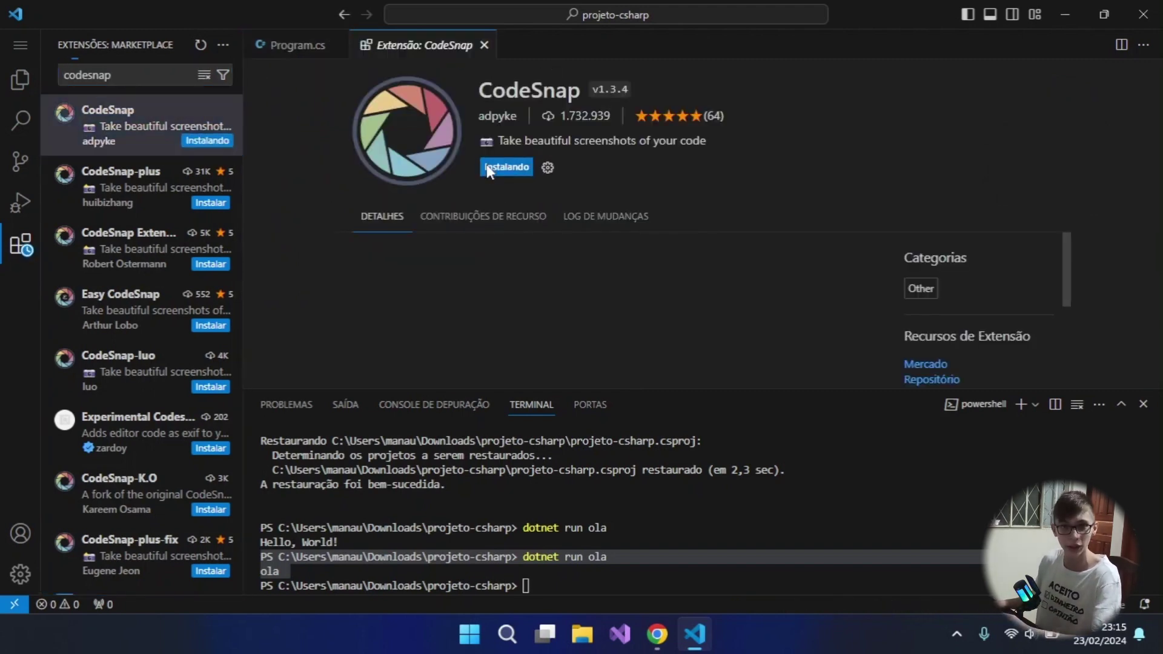
{"action": "scroll", "coordinate": [605, 221], "scroll_direction": "down", "scroll_amount": 1}
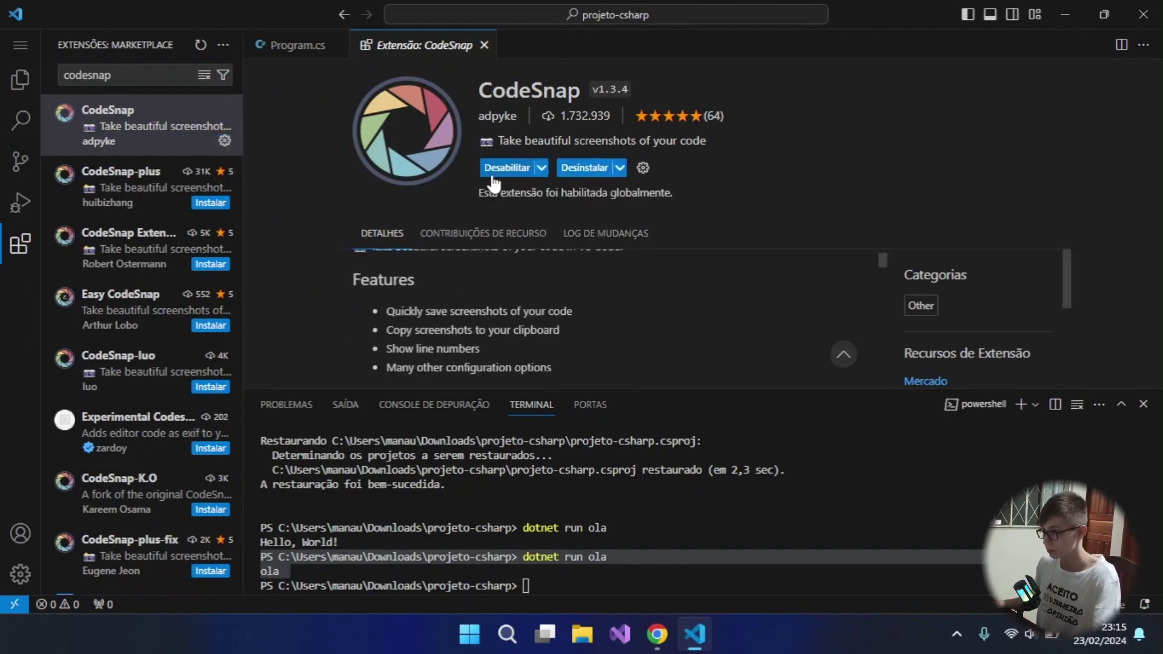
{"action": "left_click", "coordinate": [1142, 405]}
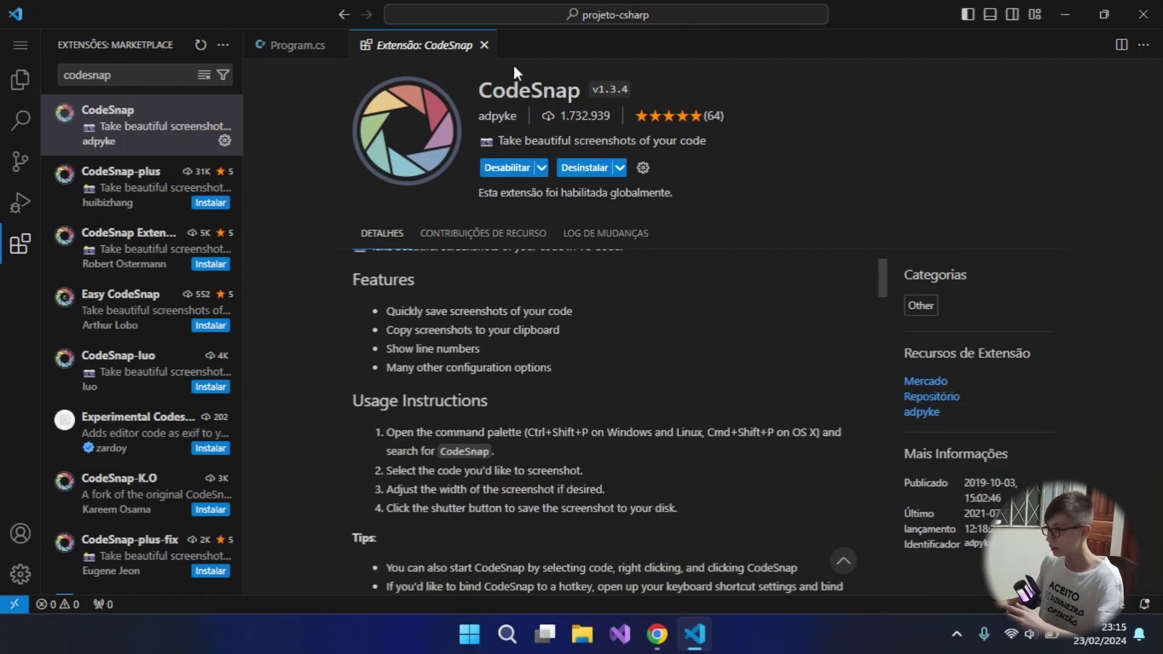
{"action": "left_click", "coordinate": [484, 46]}
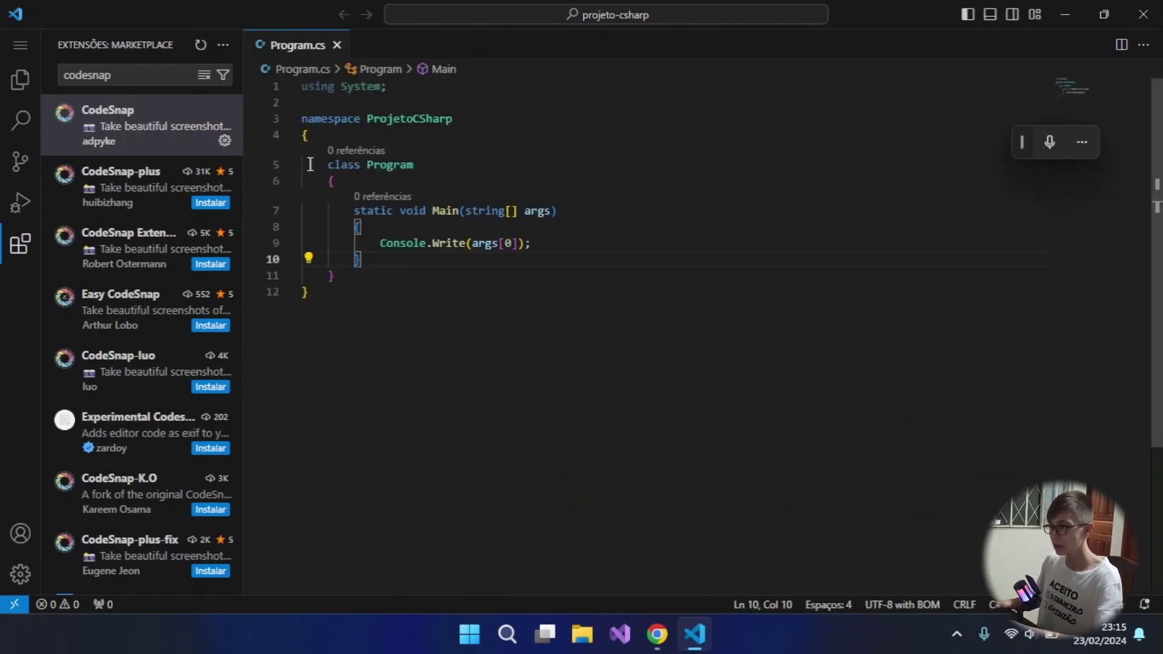
Select all the code in Program.cs and run the CodeSnap command to generate a snapshot of it.
{"action": "left_click_drag", "start_coordinate": [358, 290], "coordinate": [203, 61]}
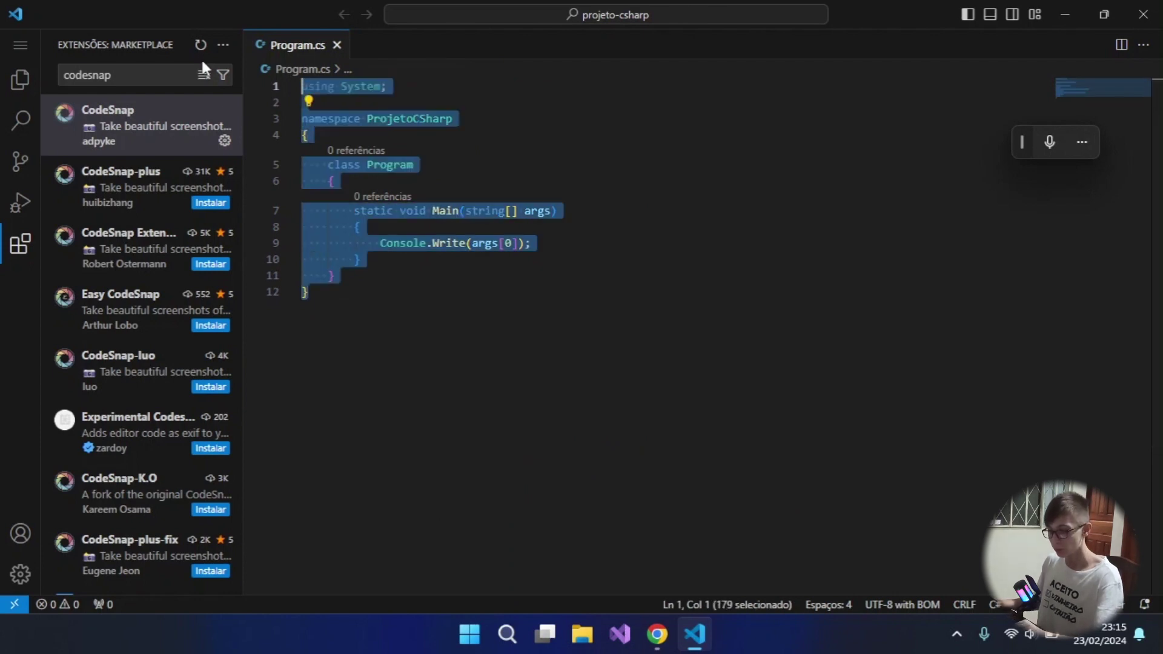
{"action": "key", "text": "ctrl+shift+p"}
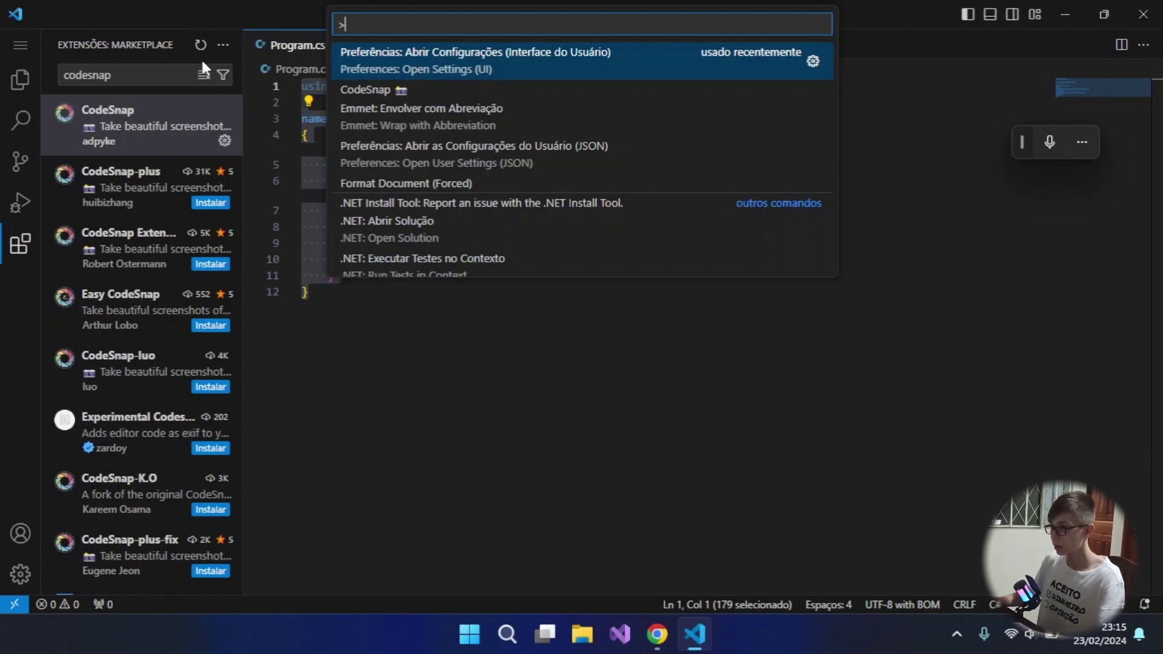
{"action": "type", "text": "CodeN"}
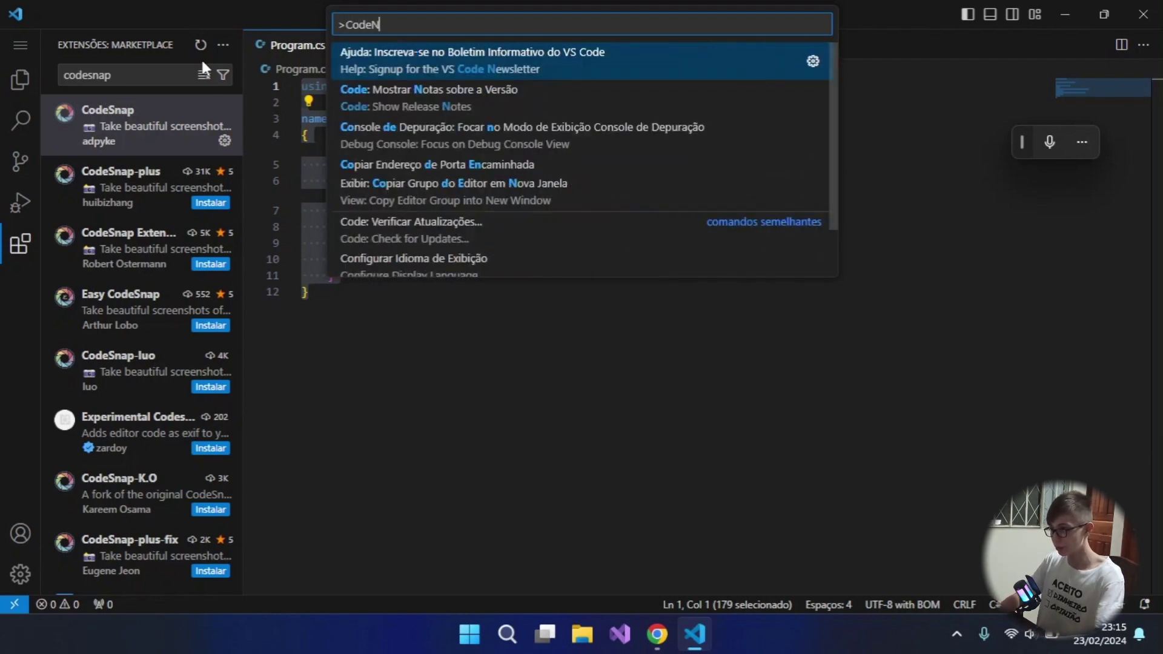
{"action": "type", "text": "a"}
{"action": "key", "text": "BackSpace"}
{"action": "key", "text": "BackSpace"}
{"action": "type", "text": "Sna"}
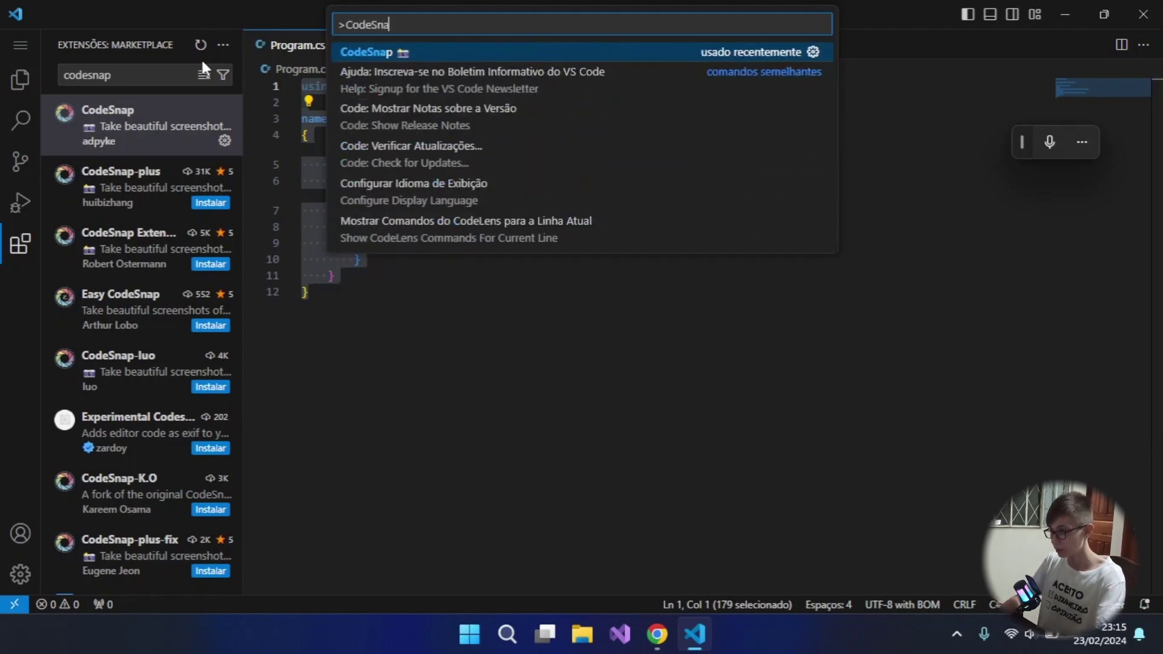
{"action": "type", "text": "p"}
{"action": "key", "text": "Return"}
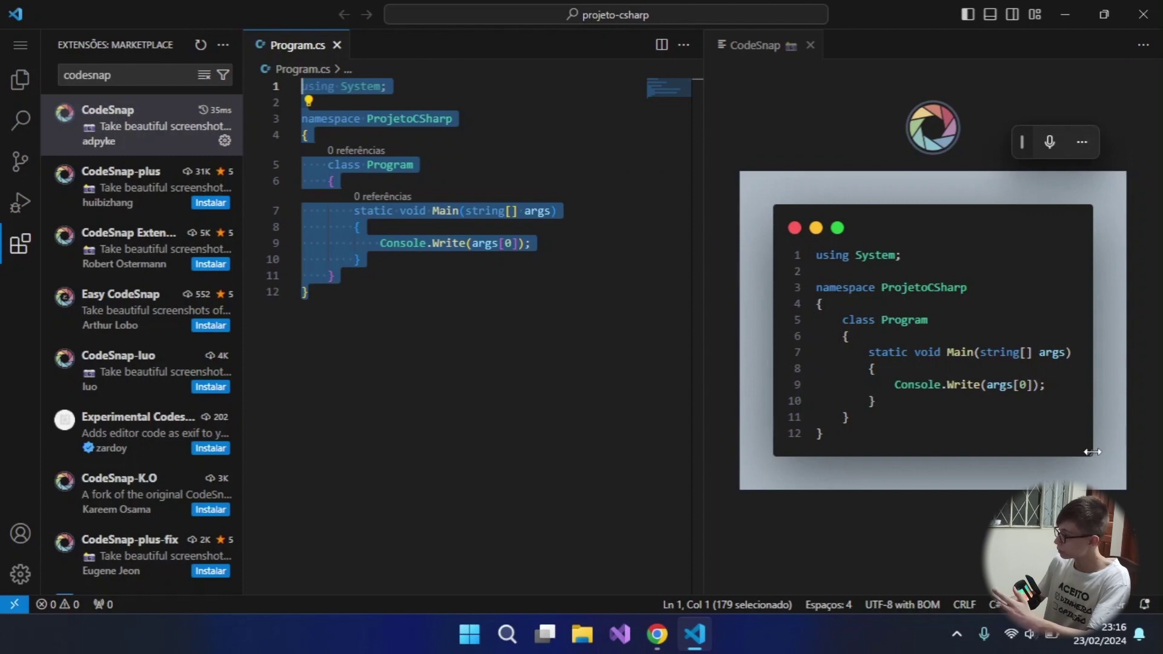
Adjust the width of the code snapshot frame so the Main declaration fits on one line.
{"action": "mouse_move", "coordinate": [1092, 452]}
{"action": "left_mouse_down"}
{"action": "mouse_move", "coordinate": [1114, 459]}
{"action": "mouse_move", "coordinate": [1061, 465]}
{"action": "mouse_move", "coordinate": [1012, 451]}
{"action": "mouse_move", "coordinate": [1113, 454]}
{"action": "mouse_move", "coordinate": [1087, 457]}
{"action": "left_mouse_up"}
{"action": "right_click", "coordinate": [1086, 456]}
{"action": "left_click", "coordinate": [1107, 422]}
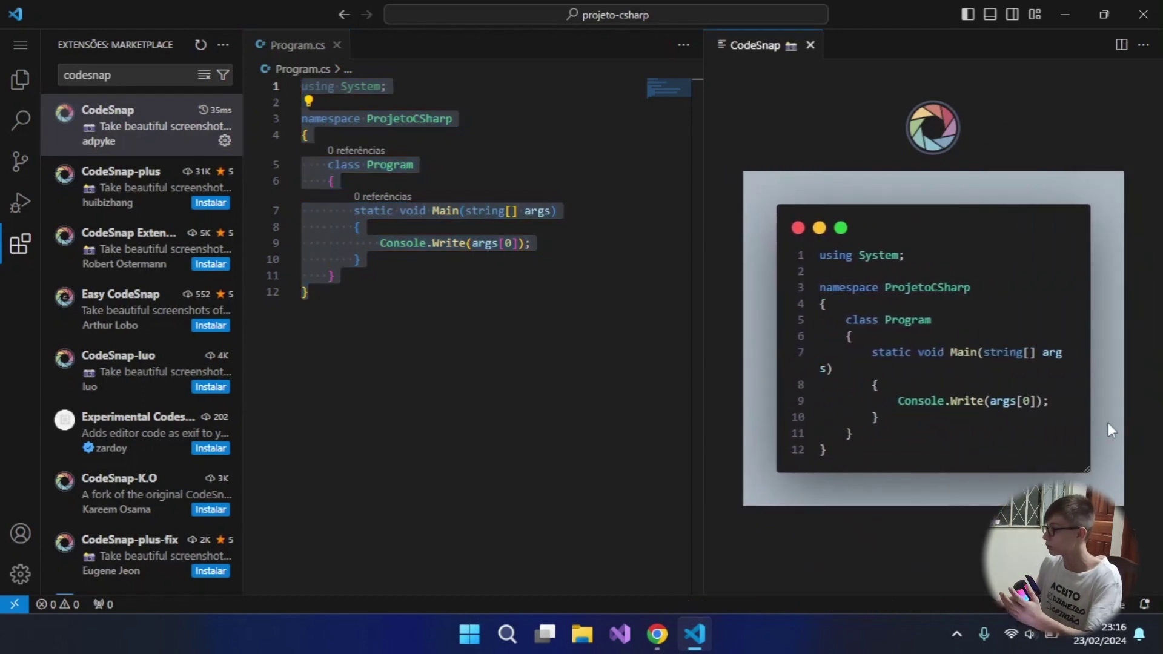
{"action": "left_click_drag", "start_coordinate": [1086, 468], "coordinate": [1093, 466]}
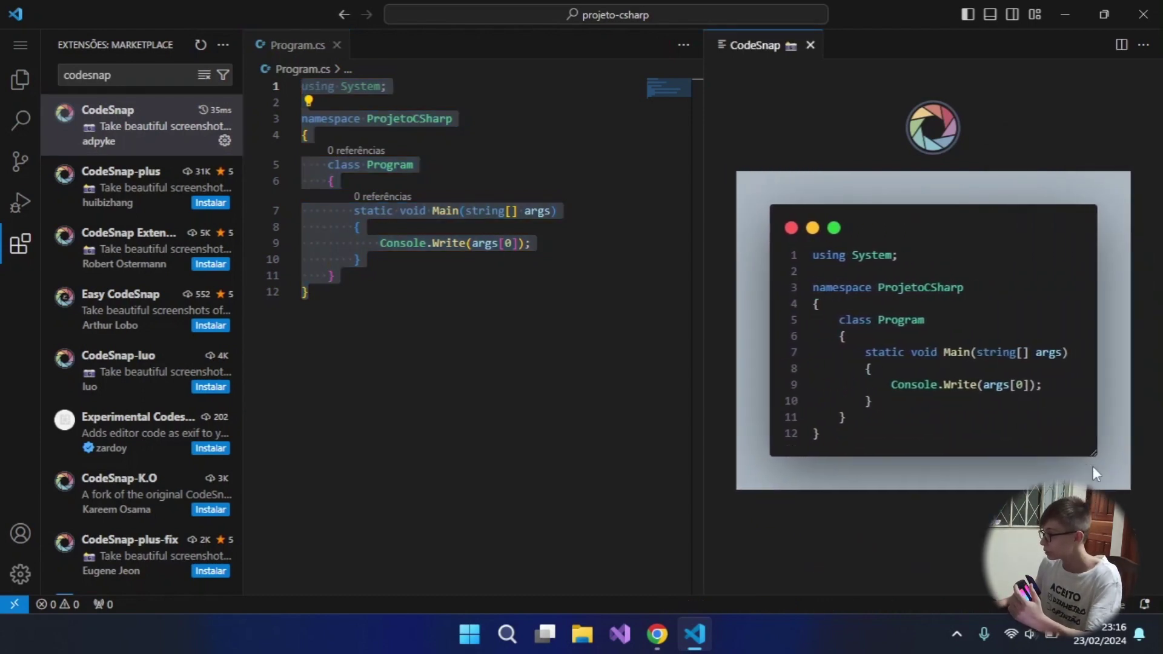
Save the code snapshot as code.png in the Downloads folder.
{"action": "left_click", "coordinate": [933, 131]}
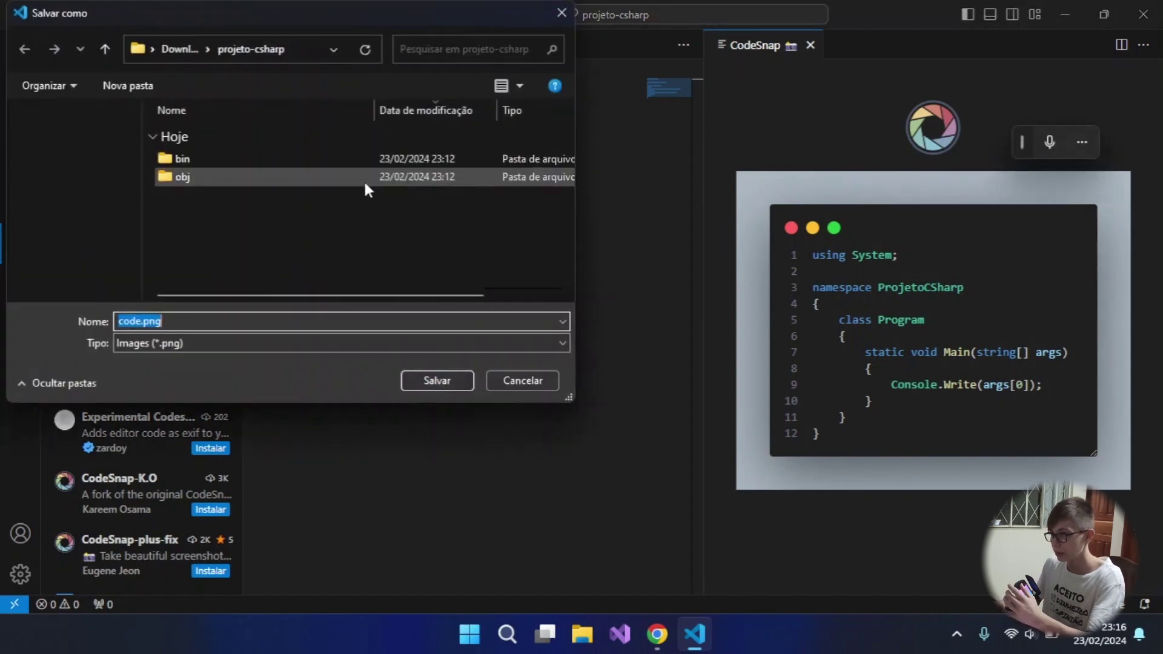
{"action": "left_click", "coordinate": [91, 217]}
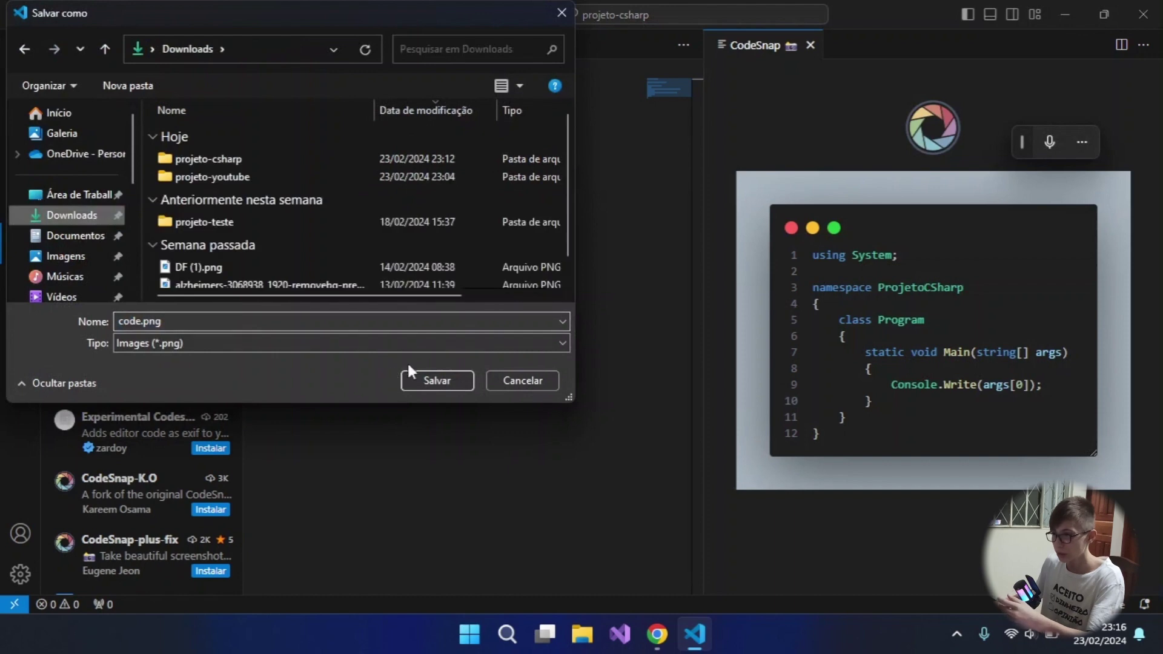
{"action": "left_click", "coordinate": [436, 381]}
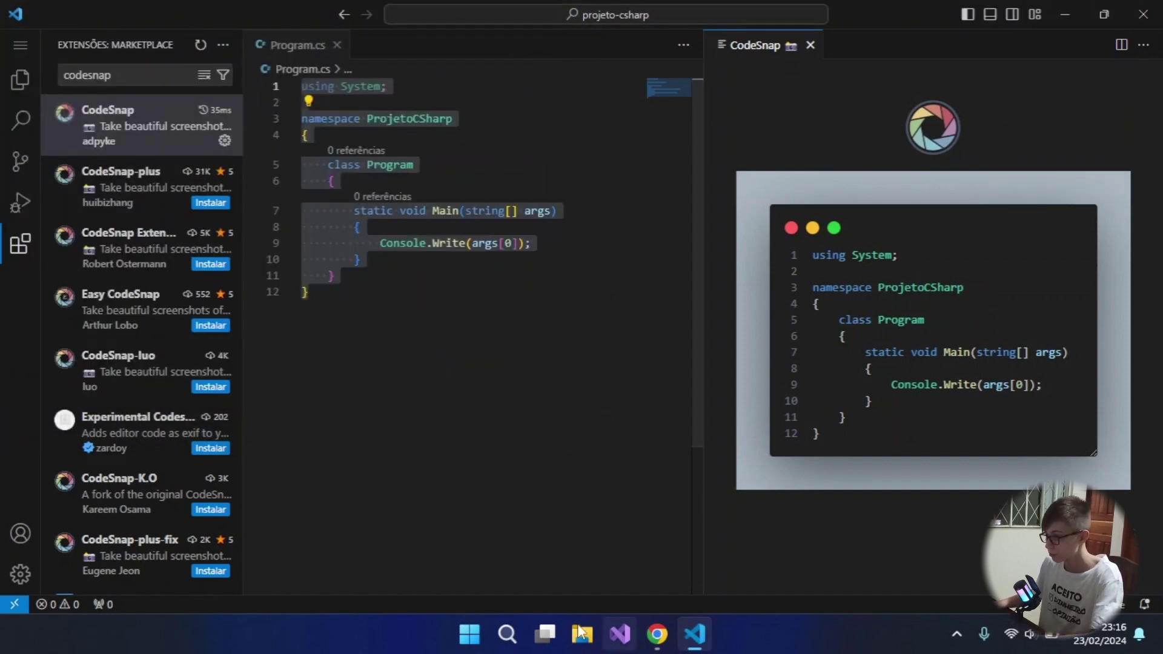
Open code.png from the Downloads folder in File Explorer, inspect the sharpness of its text up close, and close the image.
{"action": "left_click", "coordinate": [581, 635]}
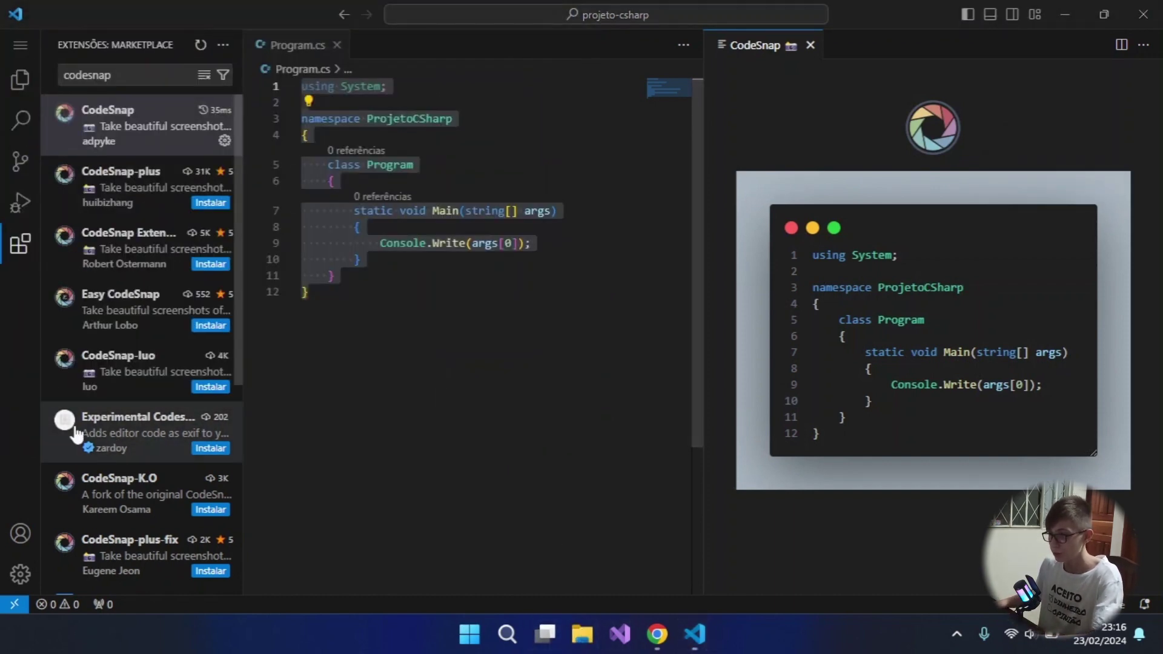
{"action": "left_click", "coordinate": [315, 334]}
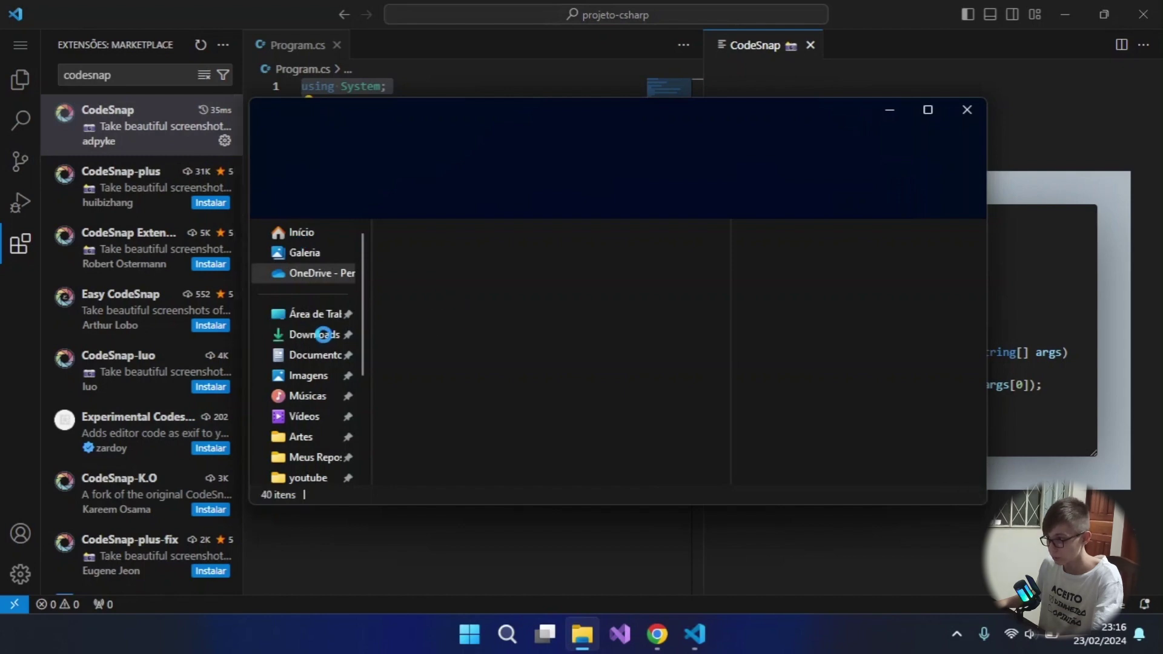
{"action": "double_click", "coordinate": [438, 253]}
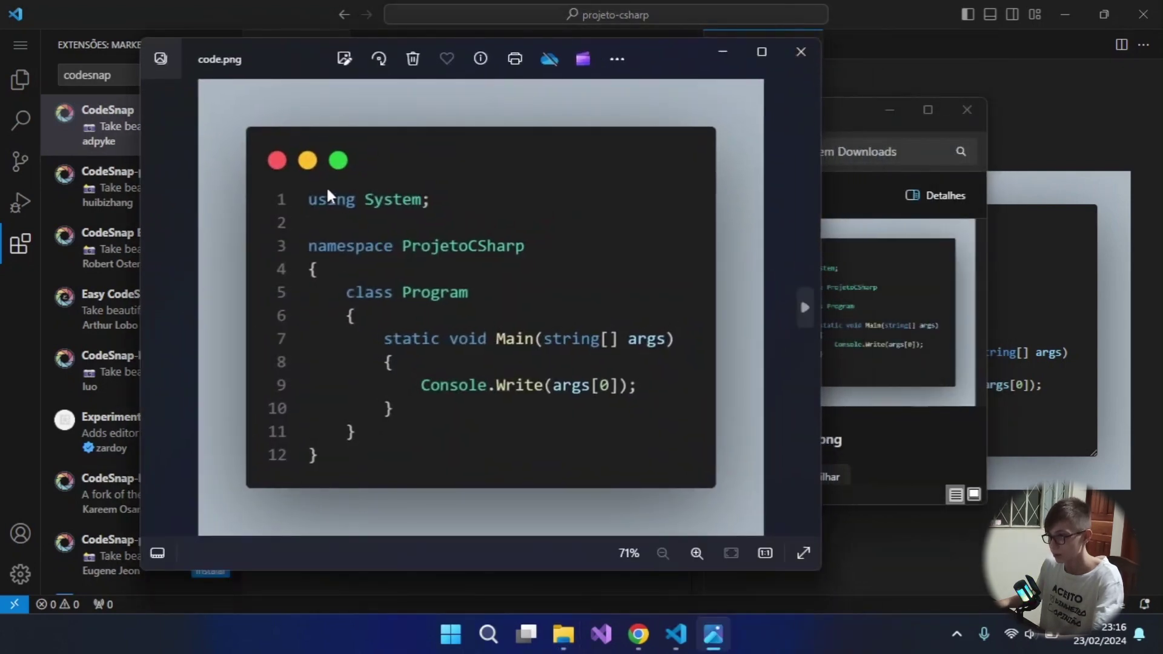
{"action": "left_click", "coordinate": [697, 553]}
{"action": "left_click", "coordinate": [697, 553]}
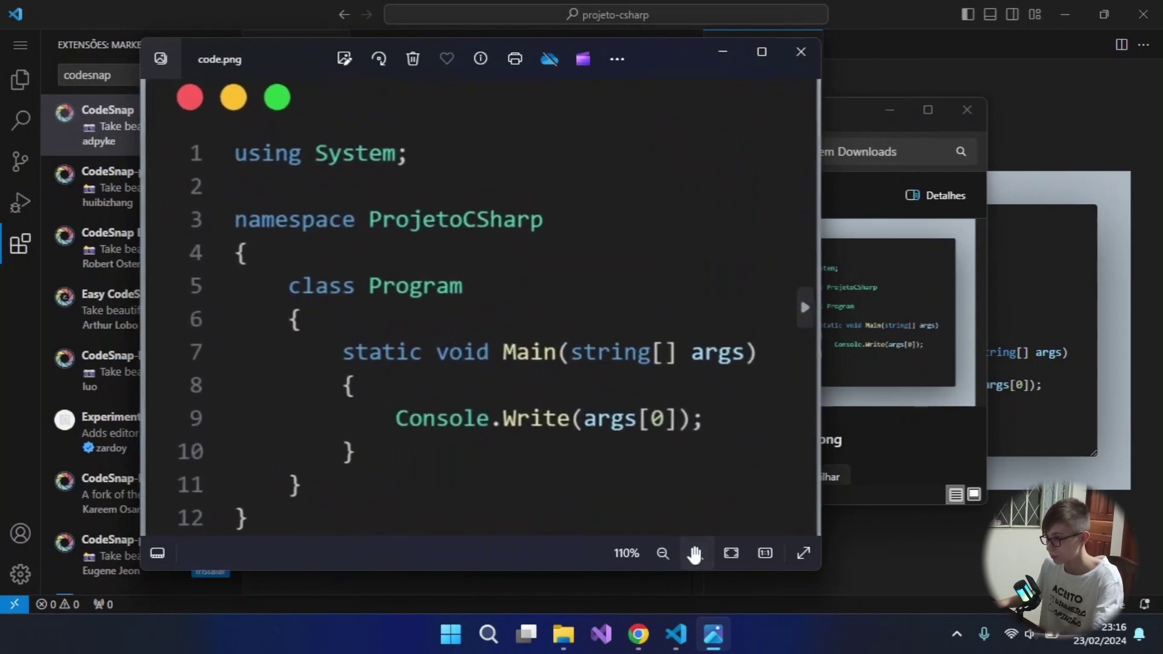
{"action": "left_click", "coordinate": [696, 553]}
{"action": "scroll", "coordinate": [411, 352], "scroll_direction": "up", "scroll_amount": 5}
{"action": "scroll", "coordinate": [462, 361], "scroll_direction": "down", "scroll_amount": 8}
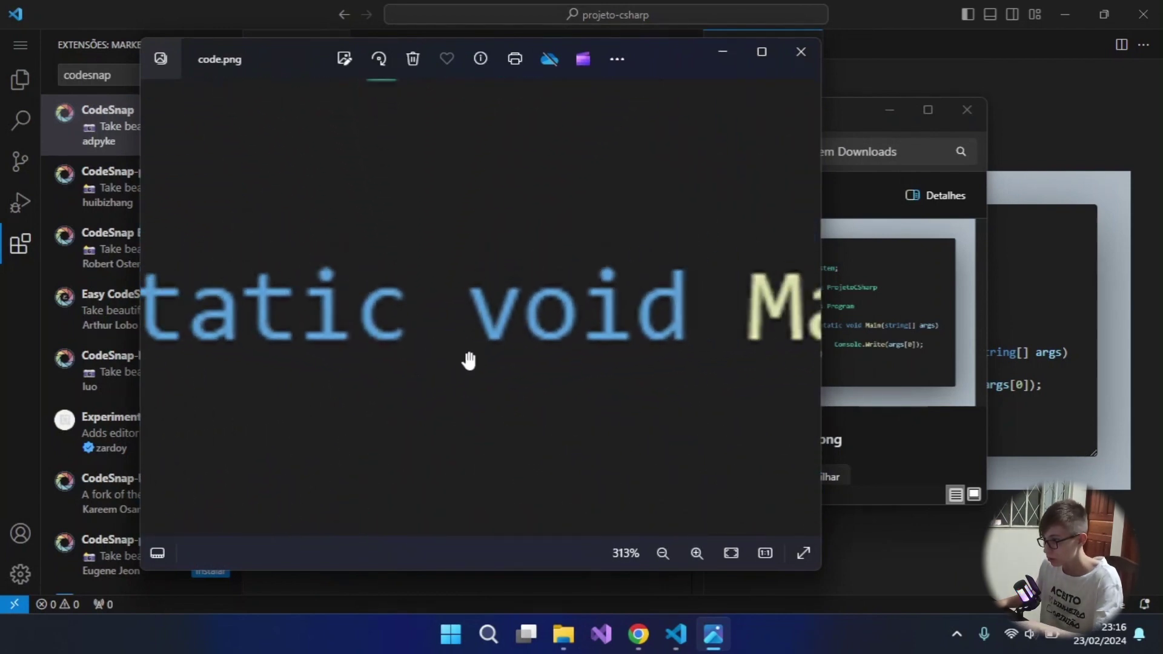
{"action": "left_click", "coordinate": [800, 51]}
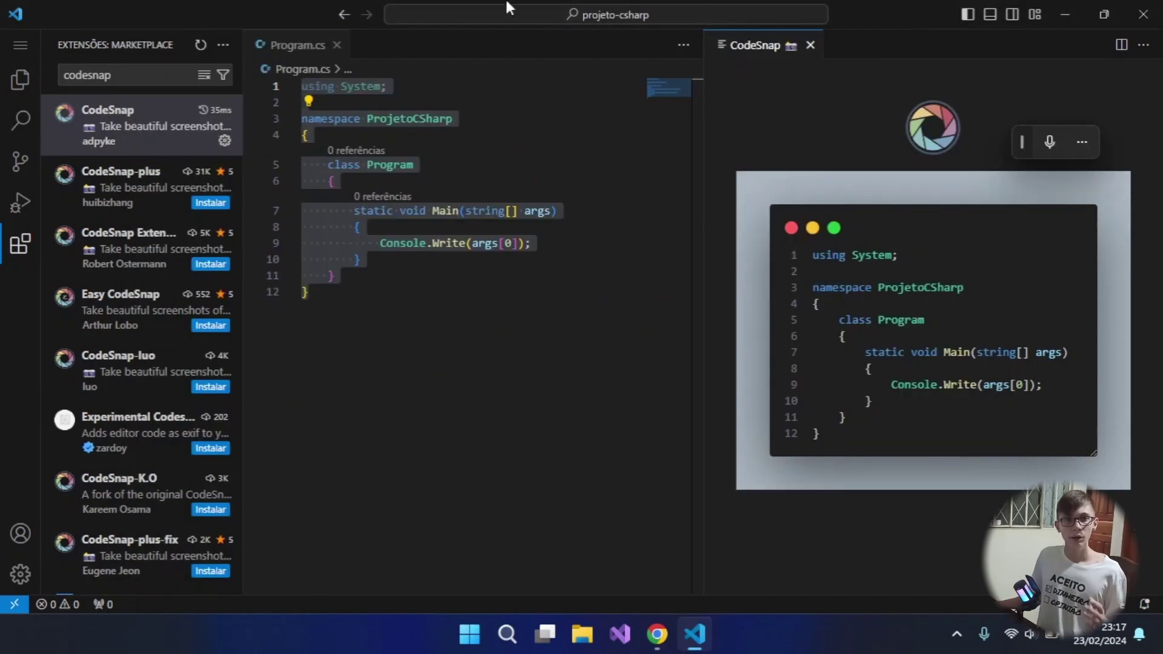
Search the extensions for vscode icons and install the vscode-icons extension.
{"action": "double_click", "coordinate": [119, 74]}
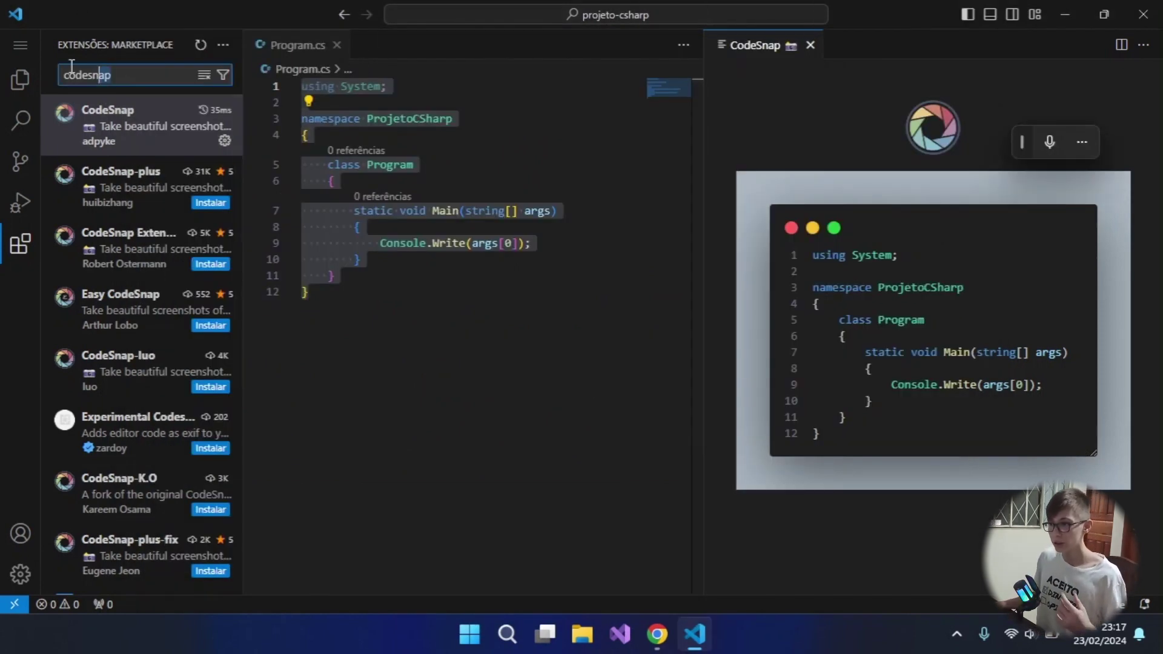
{"action": "key", "text": "BackSpace"}
{"action": "type", "text": "v"}
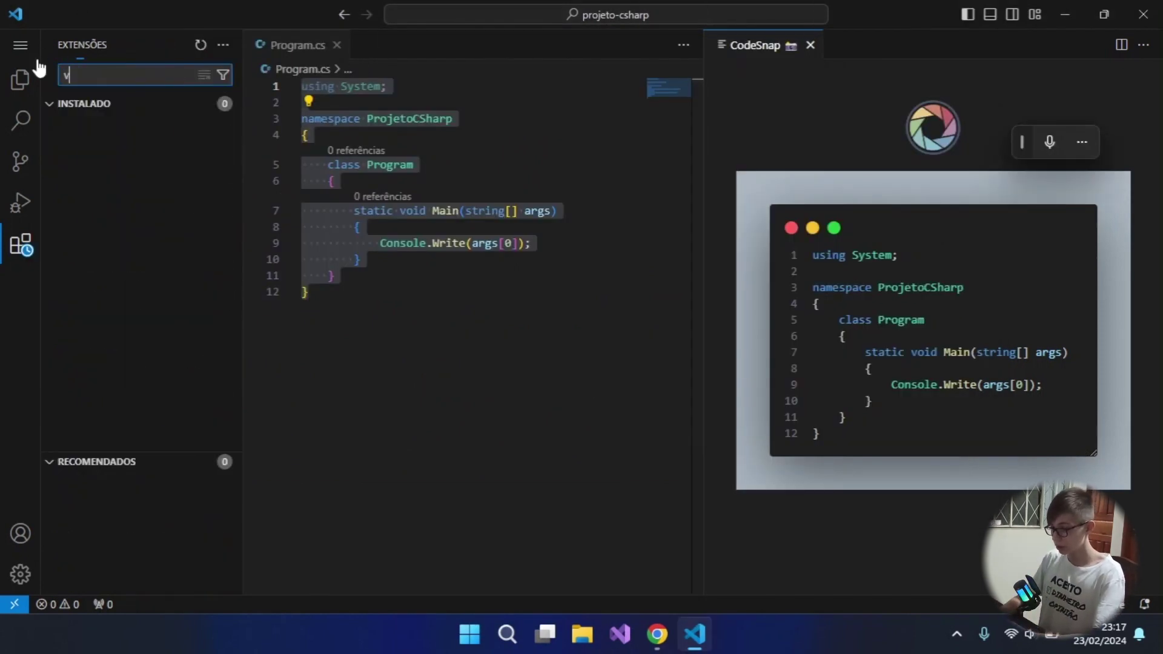
{"action": "type", "text": "scode icons"}
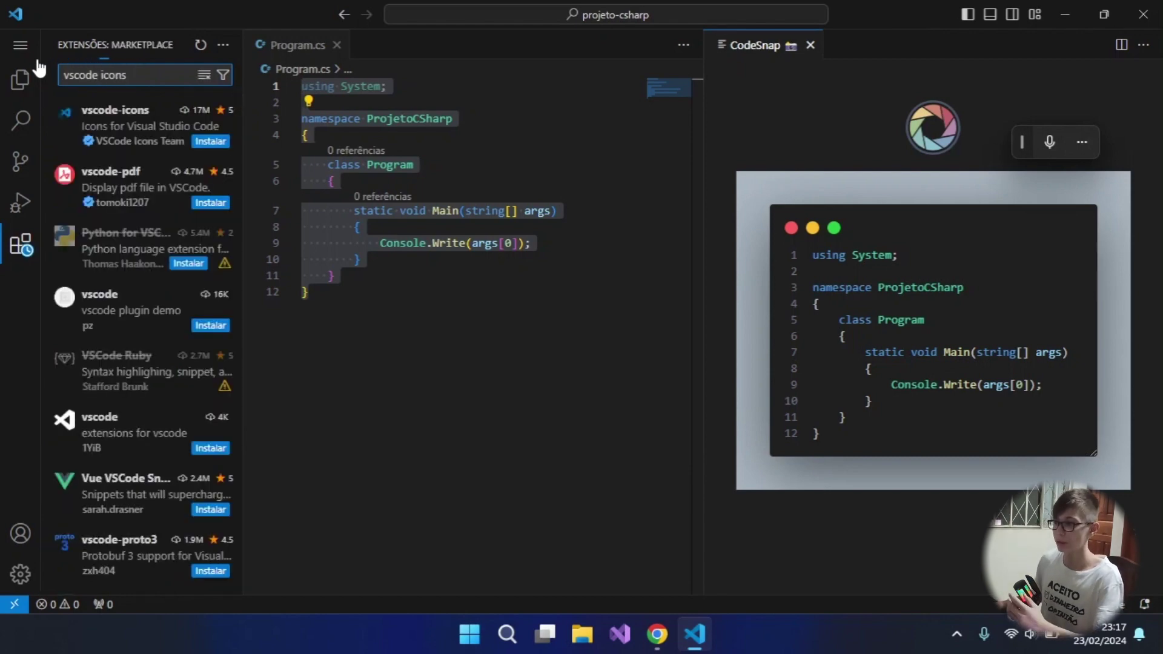
{"action": "left_click", "coordinate": [104, 113]}
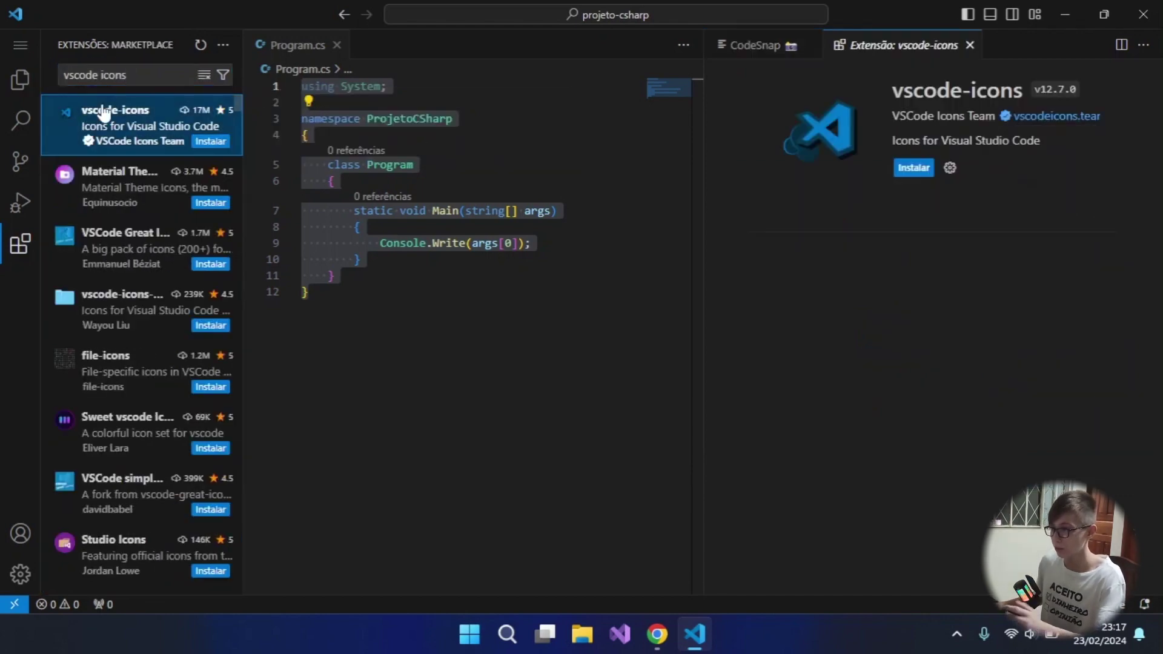
{"action": "left_click", "coordinate": [906, 169]}
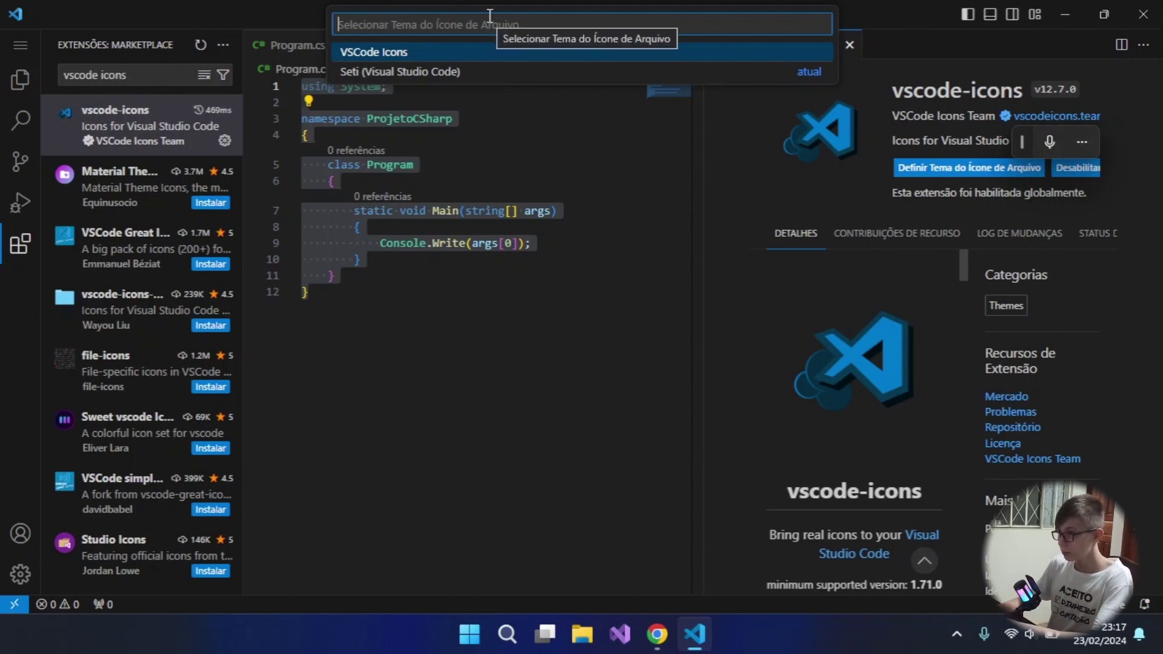
Choose VSCode Icons as the file icon theme.
{"action": "key", "text": "Down"}
{"action": "key", "text": "Up"}
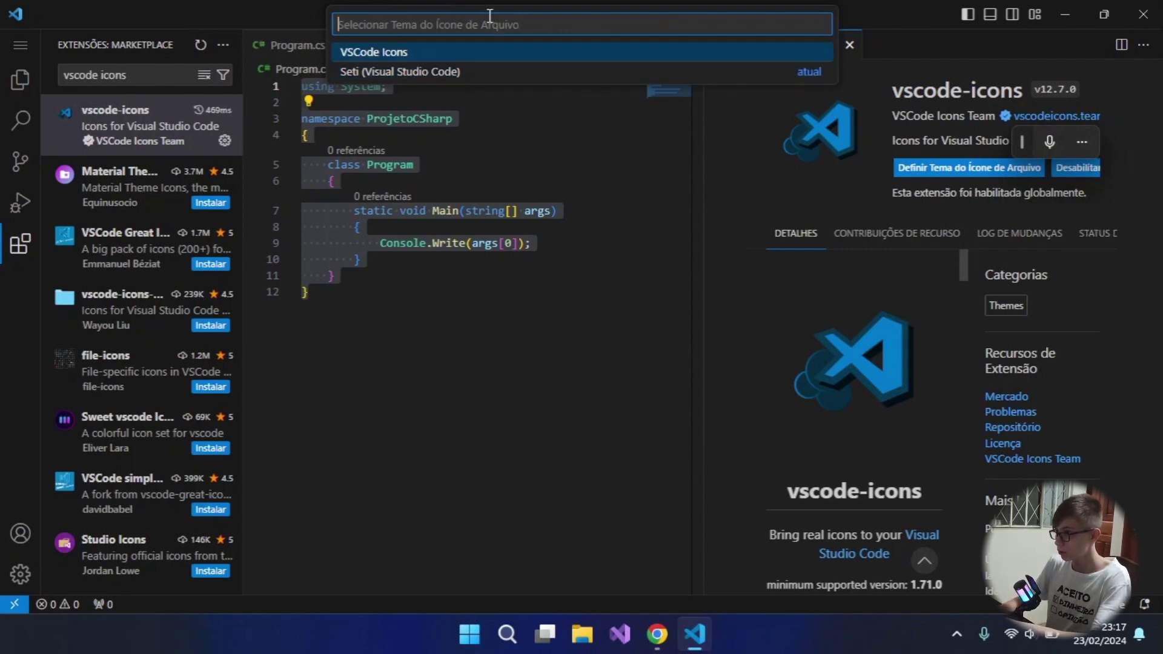
{"action": "key", "text": "Down"}
{"action": "key", "text": "Up"}
{"action": "key", "text": "Return"}
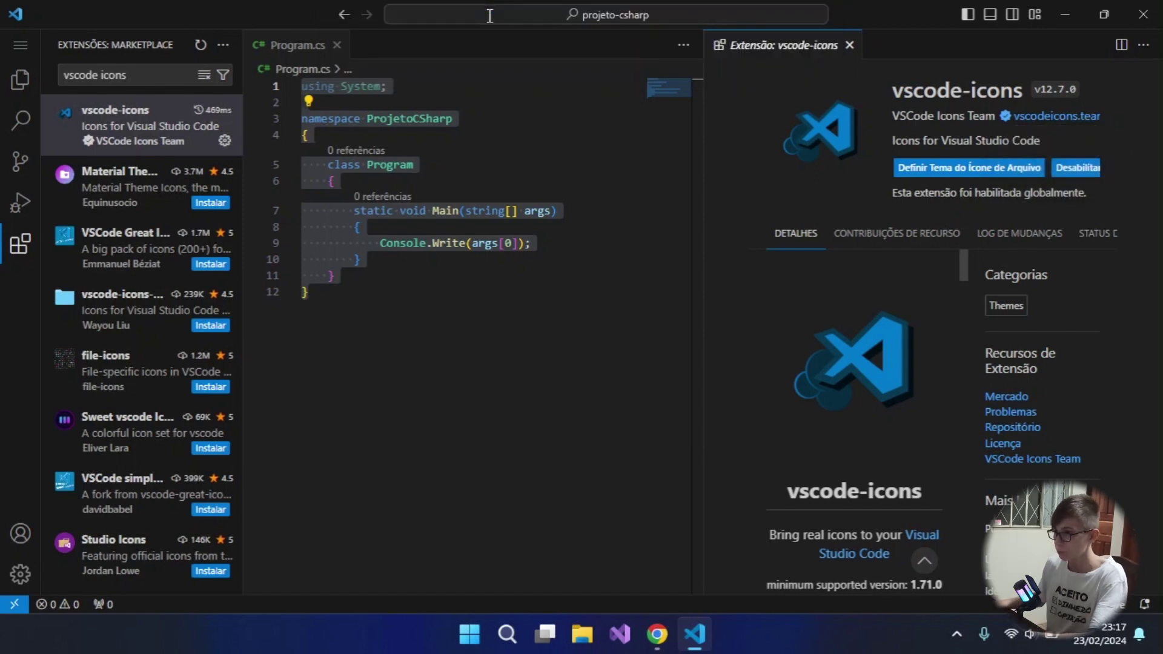
Show the project files to view their icons, preview projeto-csharp.deps.json, and collapse the bin\Debug\net8.0 folder.
{"action": "left_click", "coordinate": [424, 135]}
{"action": "left_click", "coordinate": [20, 81]}
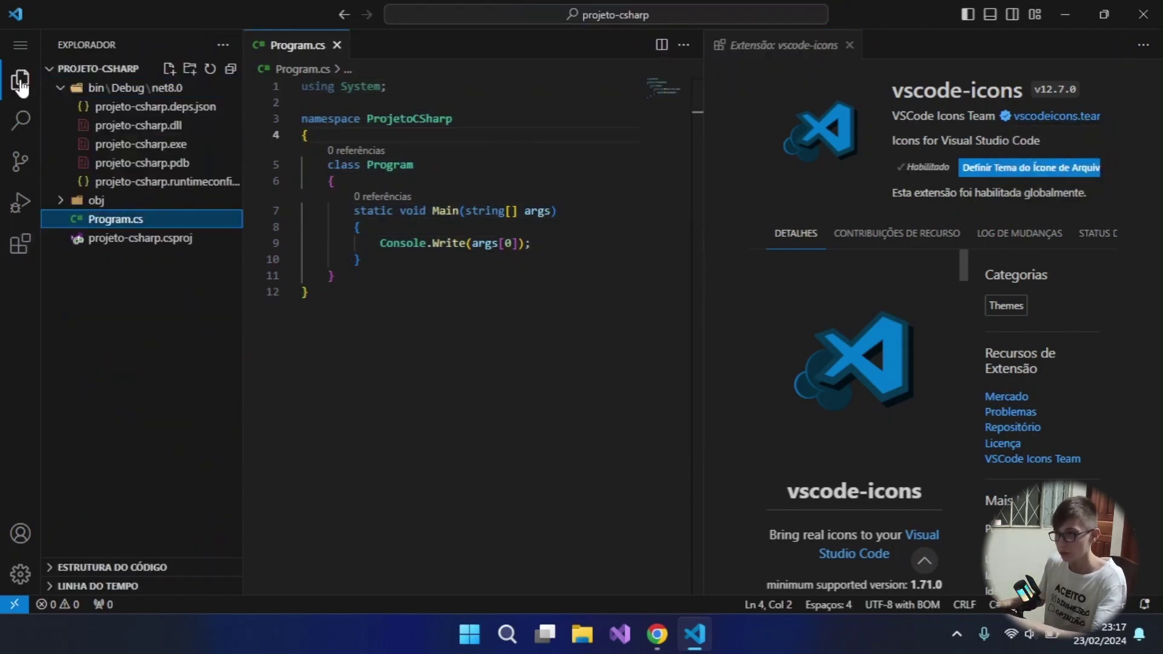
{"action": "left_click", "coordinate": [80, 109]}
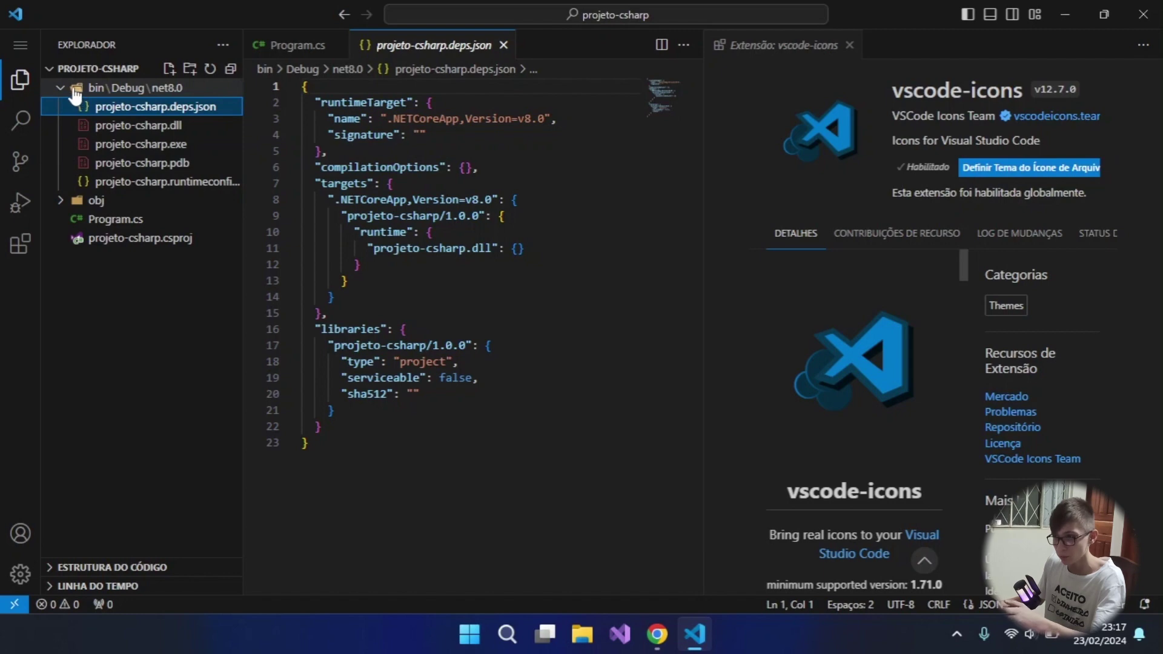
{"action": "left_click", "coordinate": [72, 91]}
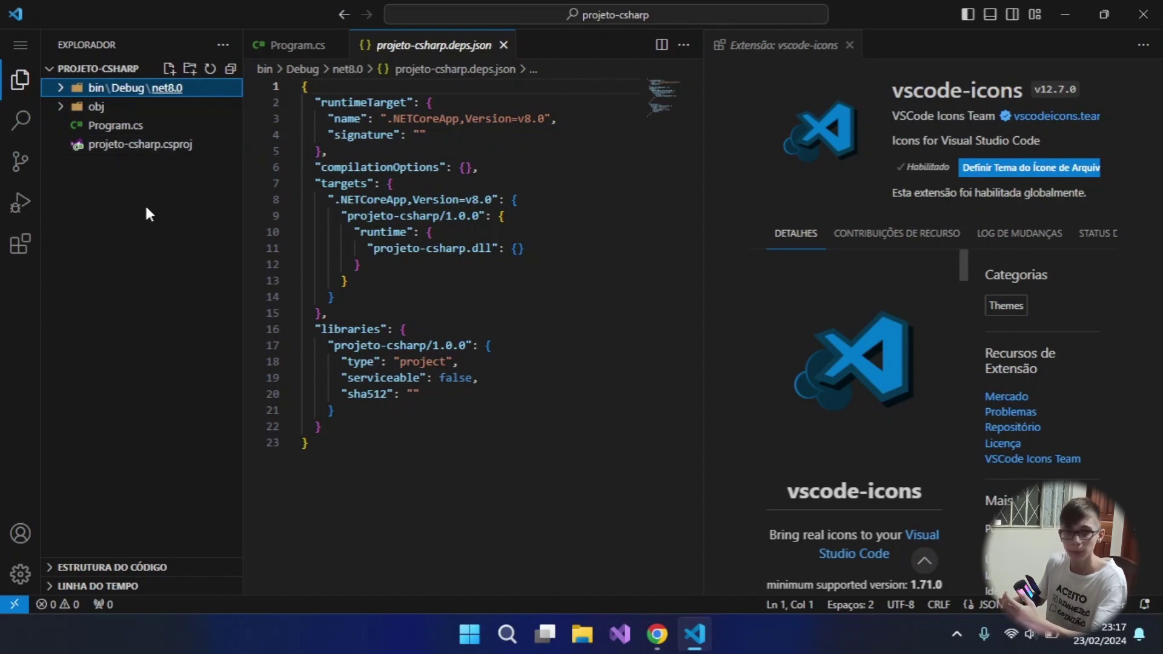
{"action": "right_click", "coordinate": [125, 226]}
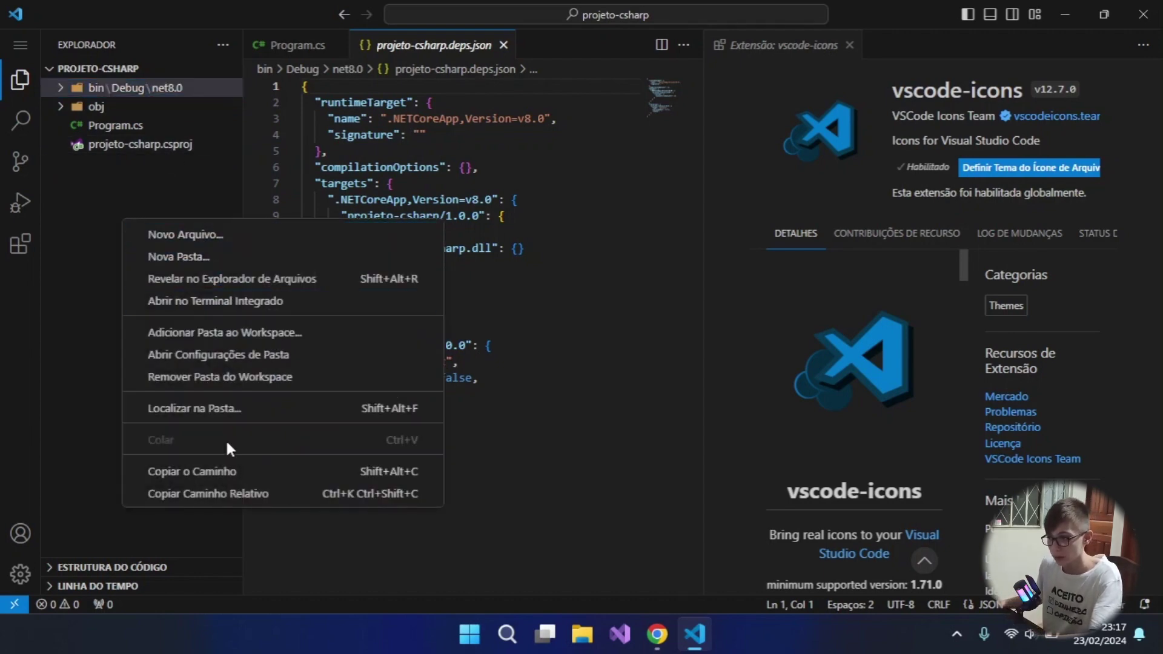
{"action": "key", "text": "Escape"}
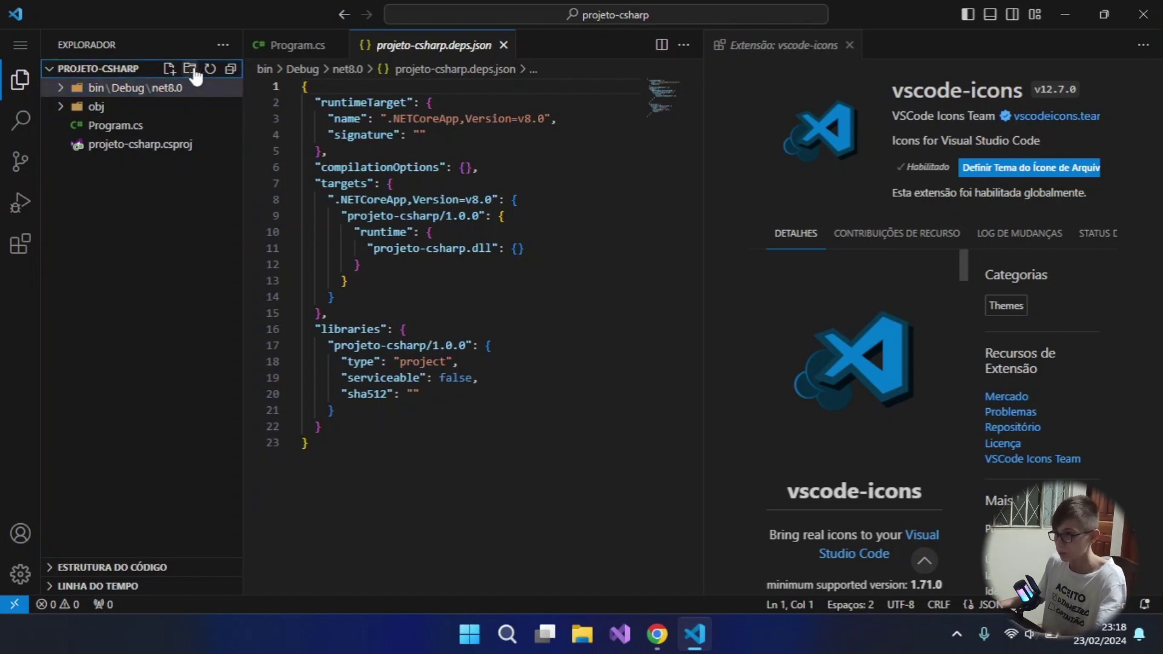
Create a folder named assets in the root of the projeto-csharp project.
{"action": "left_click", "coordinate": [192, 69]}
{"action": "type", "text": "assets"}
{"action": "key", "text": "Return"}
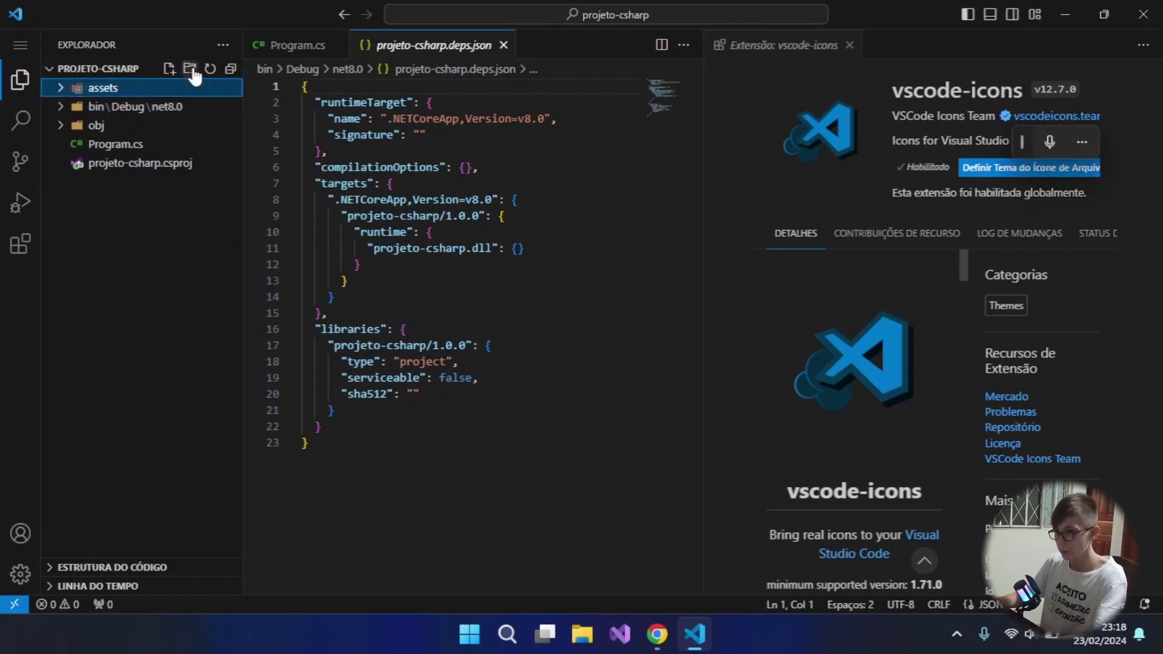
Try the names images, audio and video for a new subfolder of assets to preview their icons, and cancel its creation.
{"action": "left_click", "coordinate": [192, 70]}
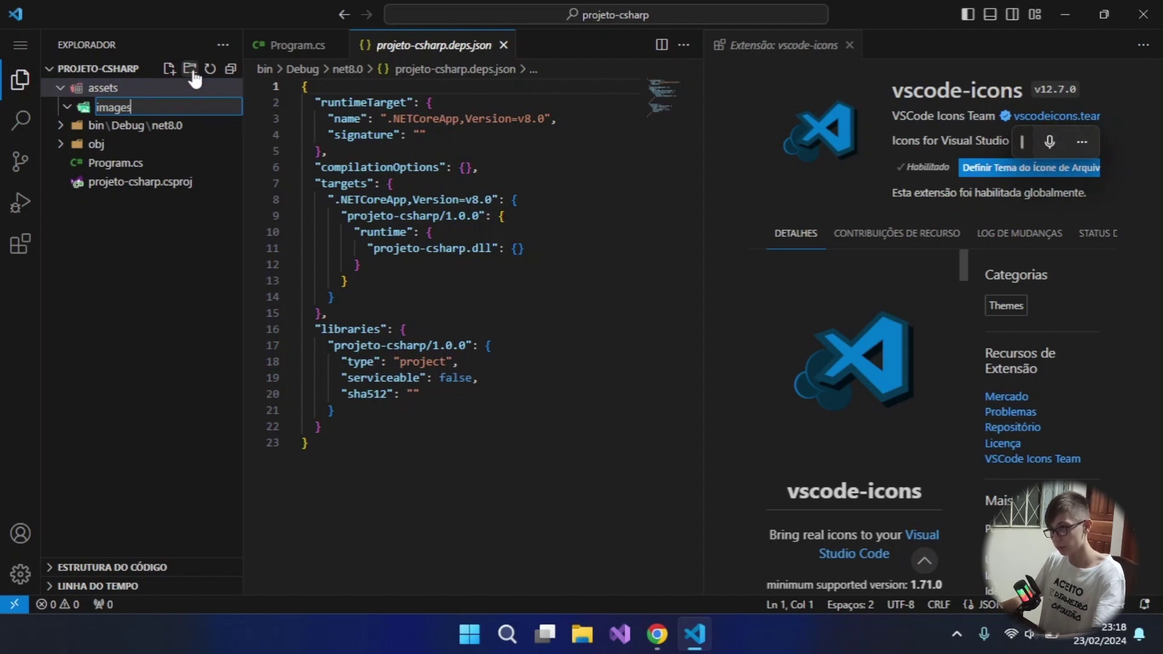
{"action": "key", "text": "BackSpace"}
{"action": "key", "text": "BackSpace"}
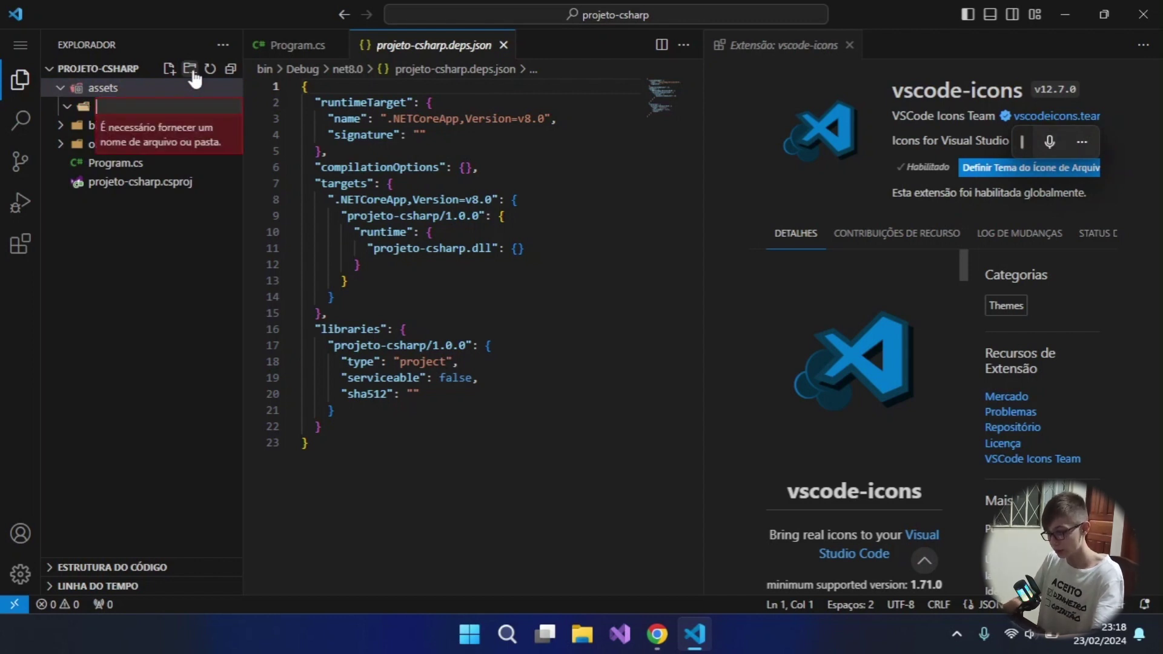
{"action": "type", "text": "audio"}
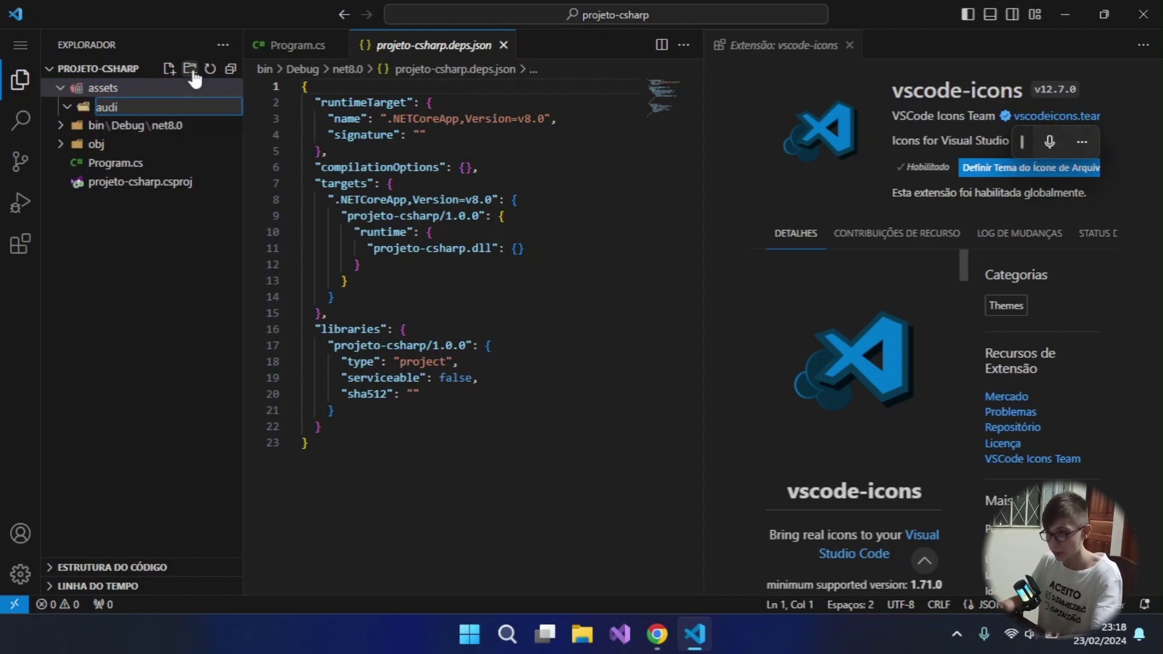
{"action": "key", "text": "BackSpace"}
{"action": "key", "text": "BackSpace"}
{"action": "type", "text": "vide"}
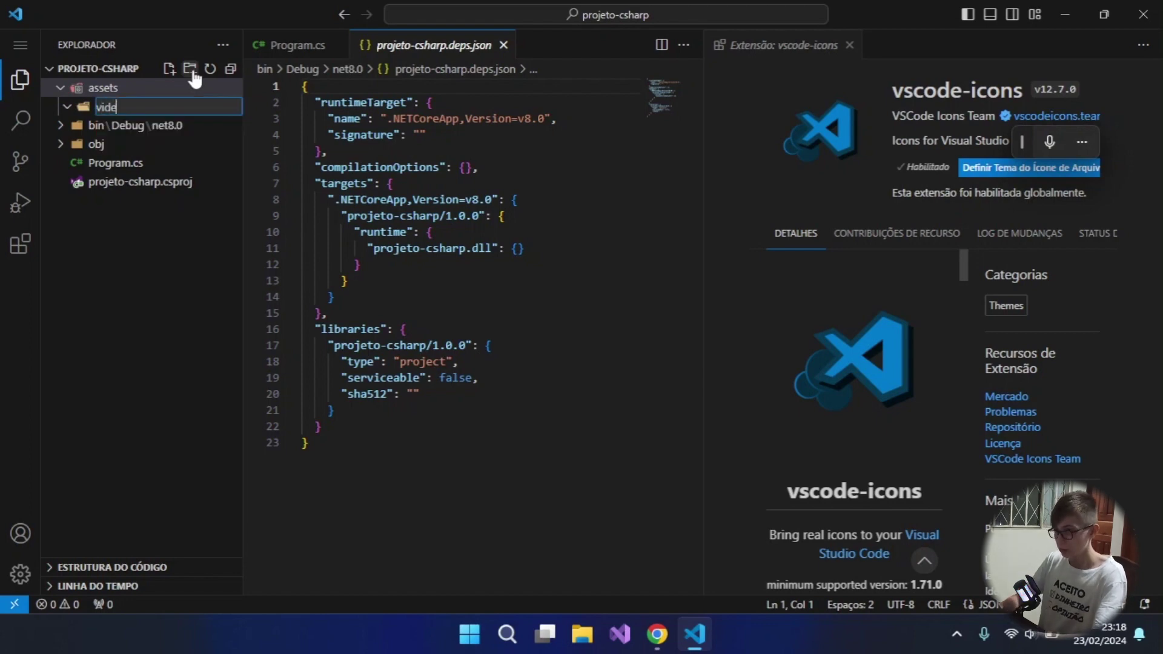
{"action": "type", "text": "o"}
{"action": "key", "text": "BackSpace"}
{"action": "key", "text": "BackSpace"}
{"action": "key", "text": "BackSpace"}
{"action": "key", "text": "BackSpace"}
{"action": "key", "text": "BackSpace"}
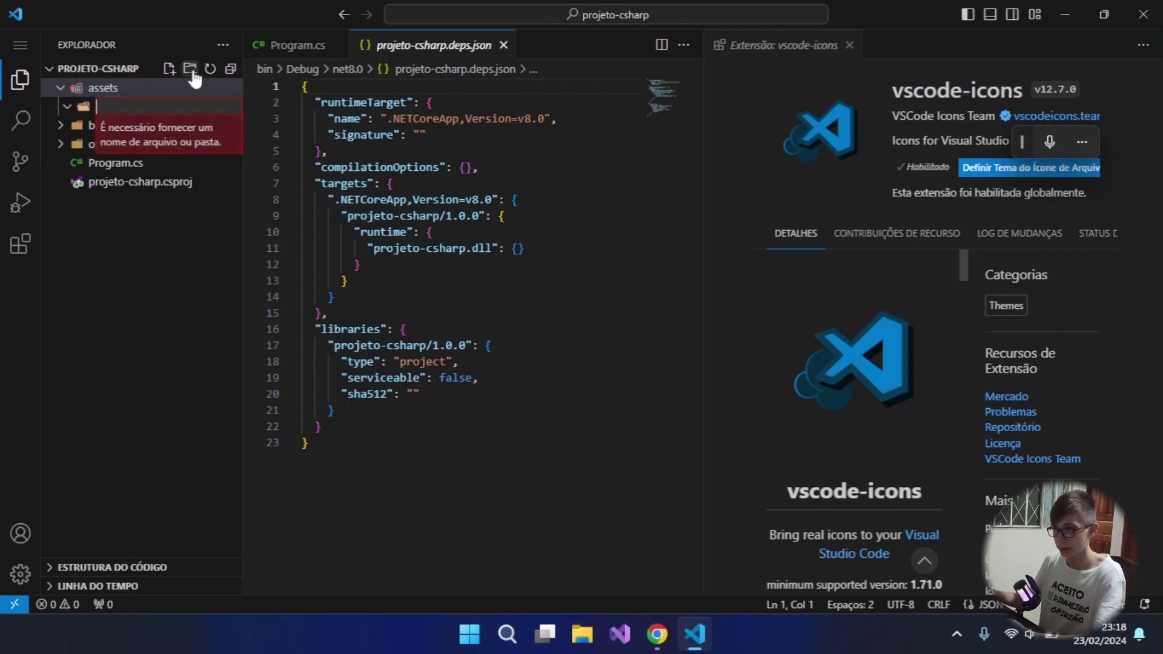
{"action": "key", "text": "Escape"}
Delete the assets folder from the project.
{"action": "right_click", "coordinate": [148, 90]}
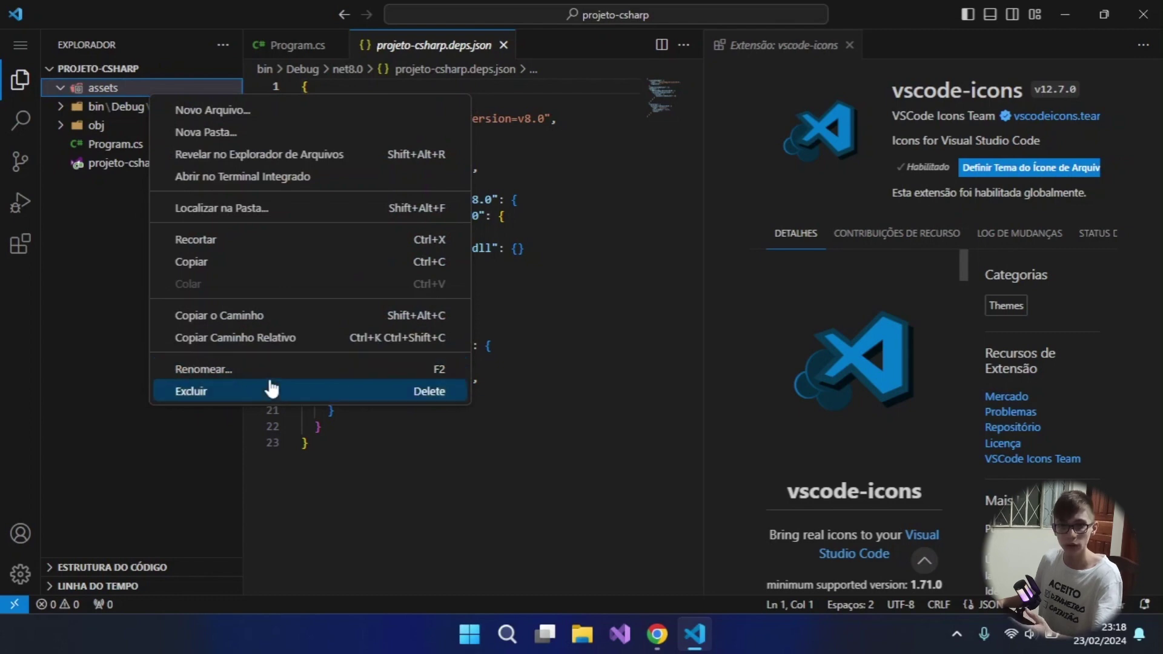
{"action": "left_click", "coordinate": [263, 392]}
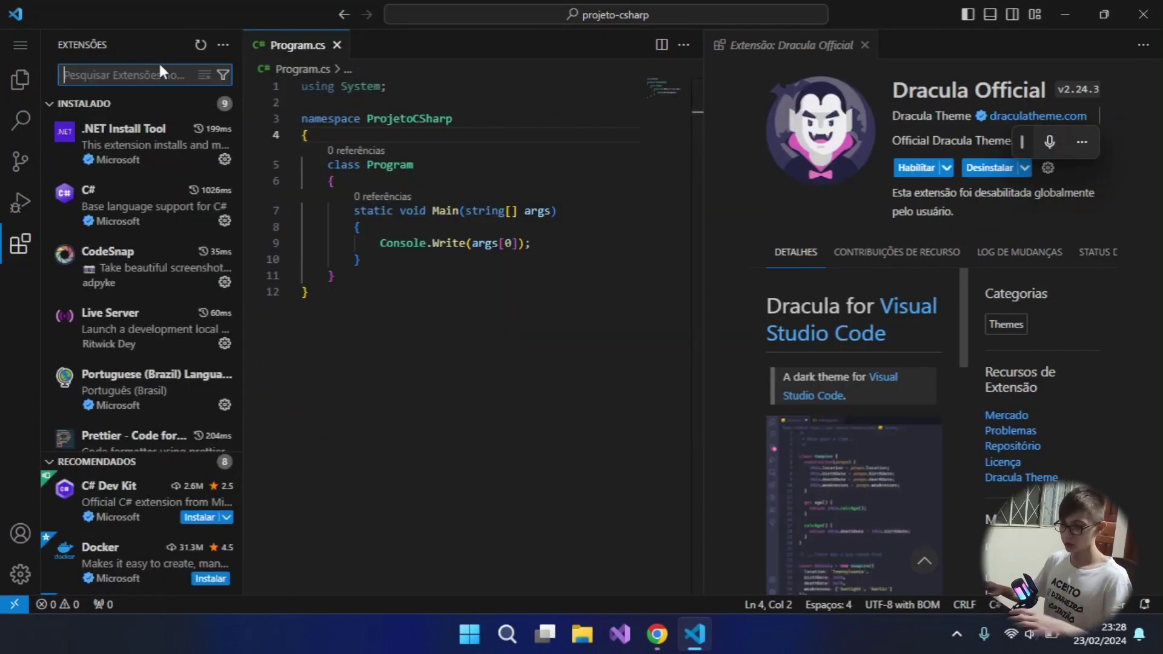
Search the extensions for Dracula, close the old details page, and enable the Dracula Official extension.
{"action": "type", "text": "Dracula"}
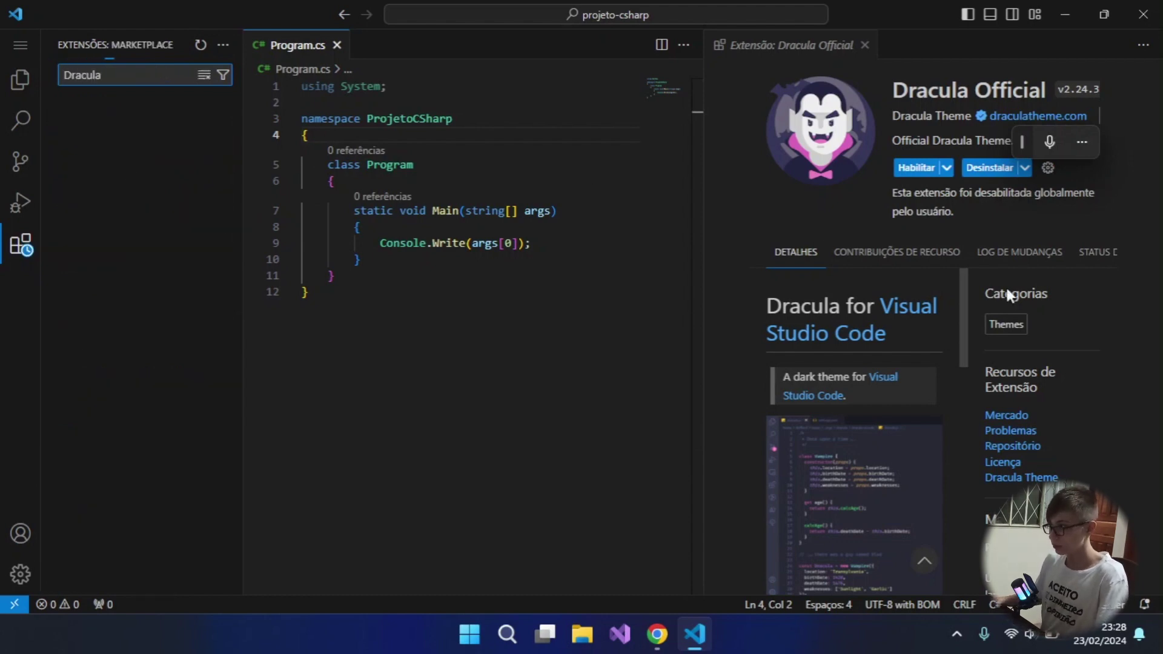
{"action": "left_click", "coordinate": [864, 45]}
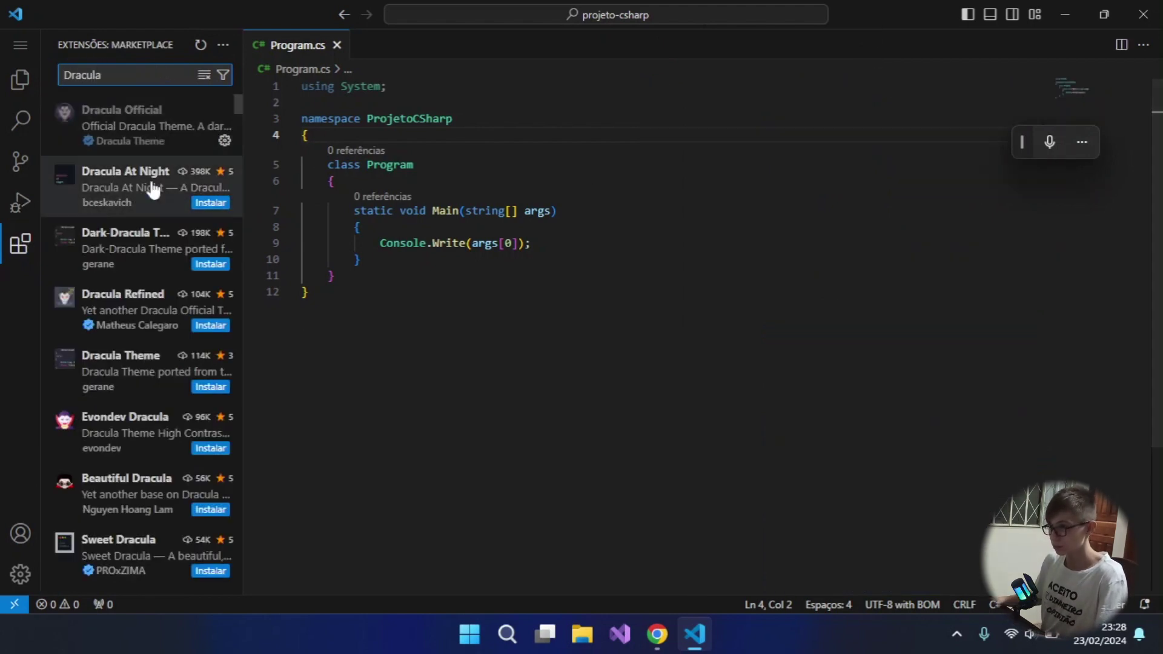
{"action": "left_click", "coordinate": [68, 122]}
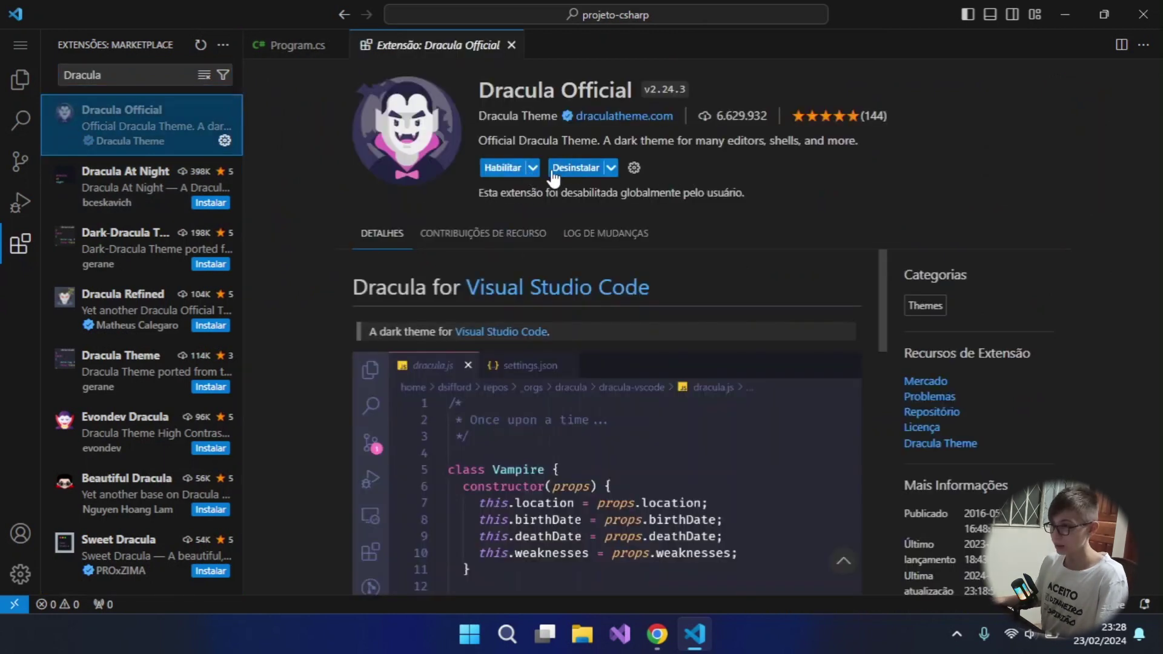
{"action": "left_click", "coordinate": [510, 168]}
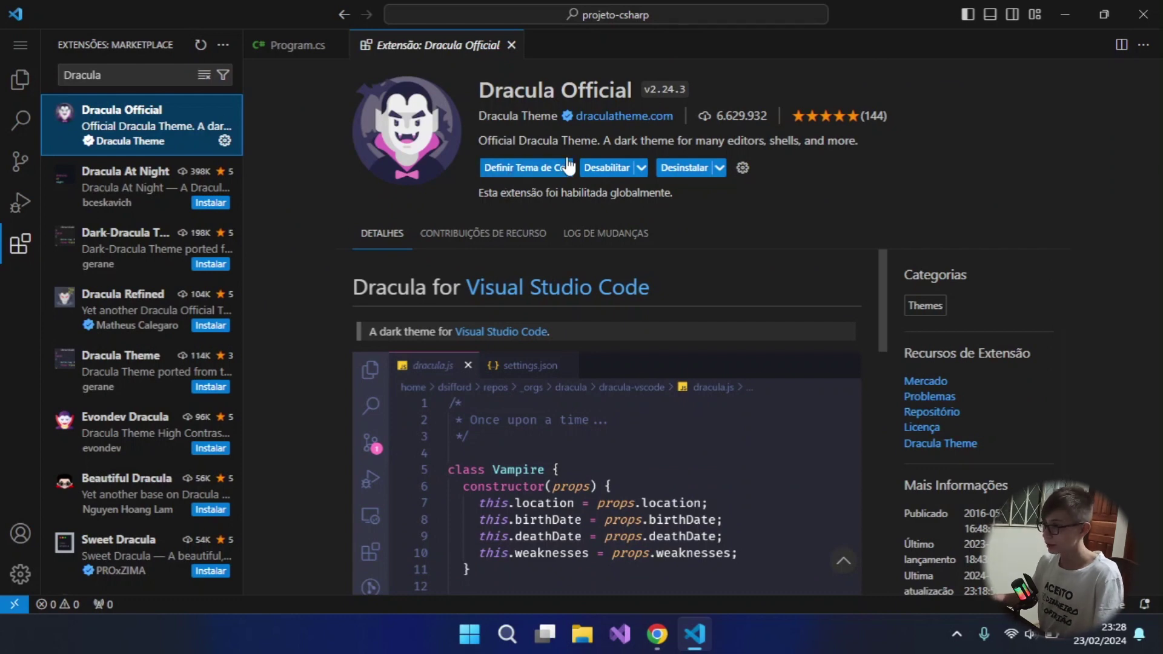
Preview the Dracula Soft color theme, and choose Dracula as the color theme.
{"action": "left_click", "coordinate": [526, 170]}
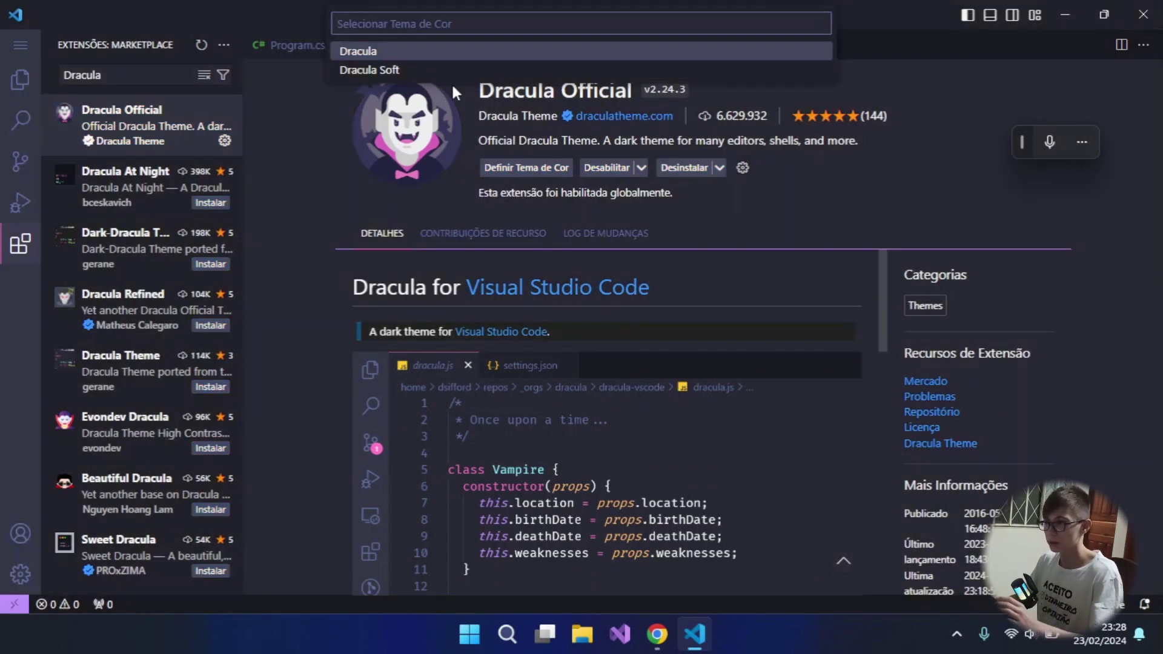
{"action": "key", "text": "Down"}
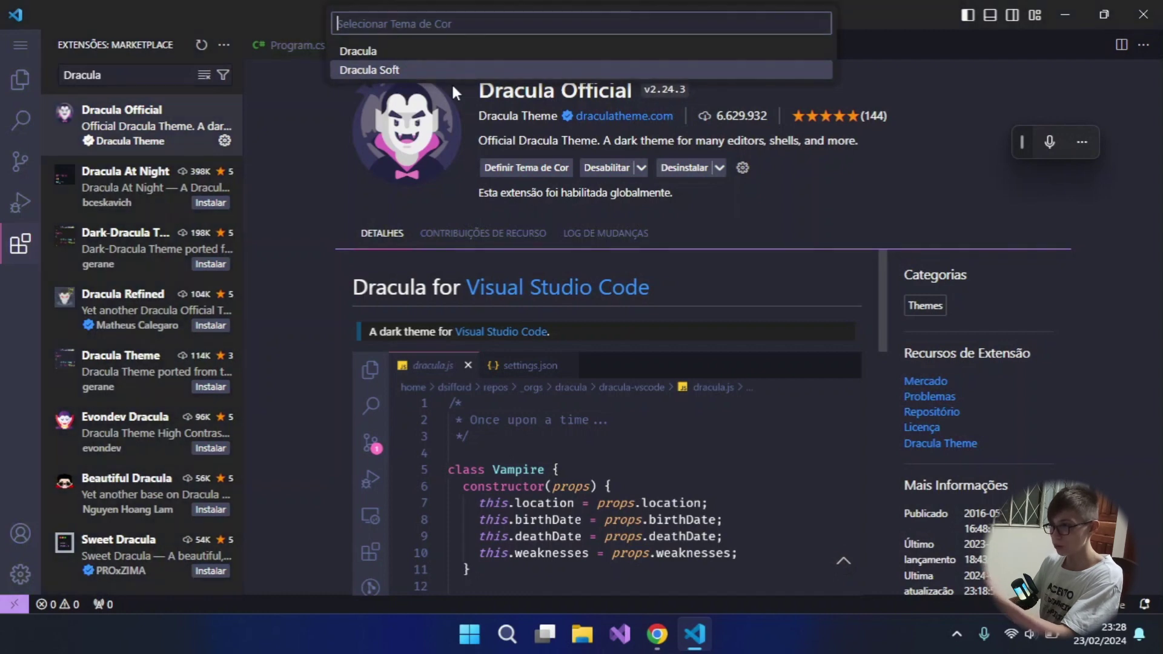
{"action": "key", "text": "Up"}
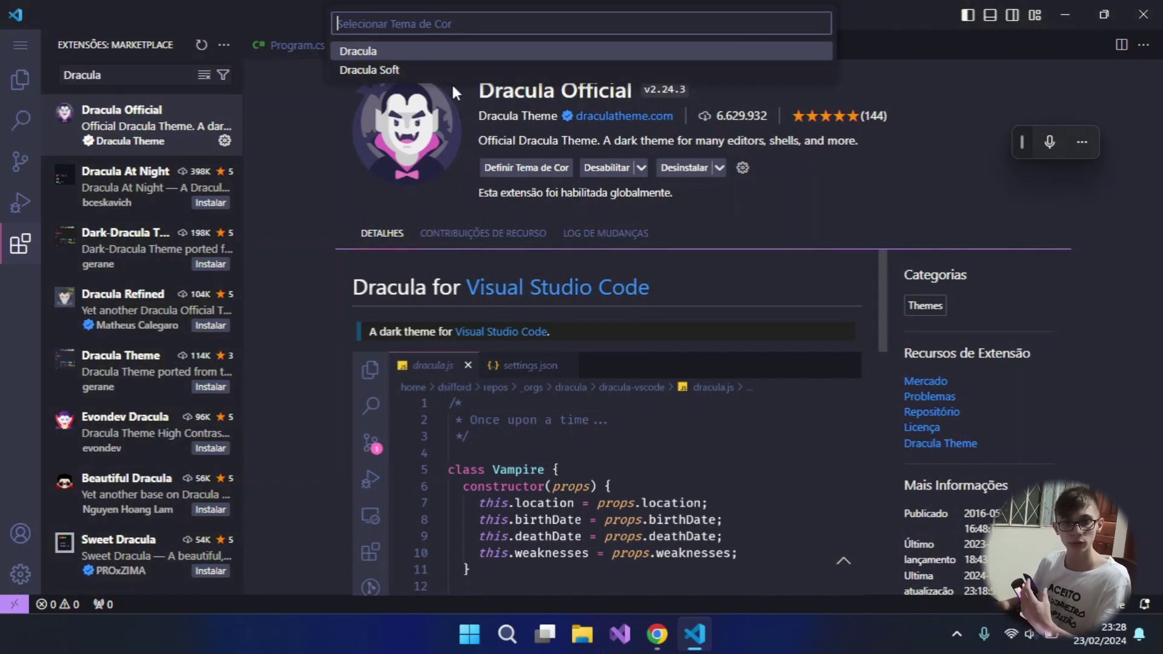
{"action": "key", "text": "Return"}
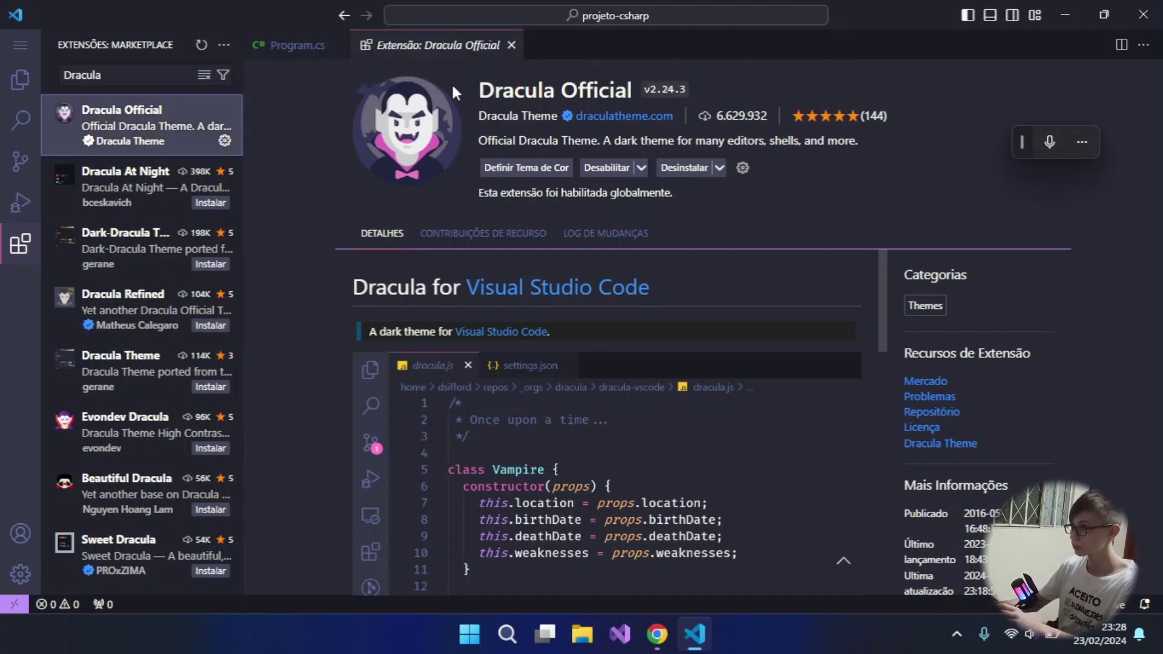
Search the extensions for Andromeda and enable the Andromeda extension.
{"action": "left_click", "coordinate": [98, 71]}
{"action": "double_click", "coordinate": [97, 71]}
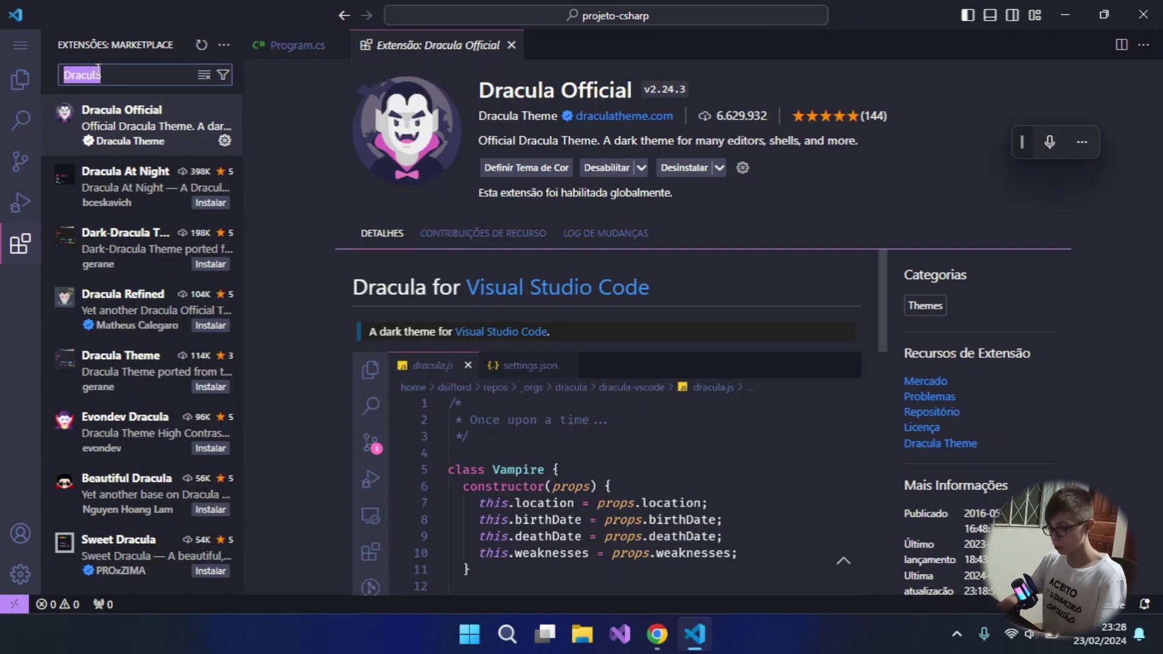
{"action": "type", "text": "Andromed"}
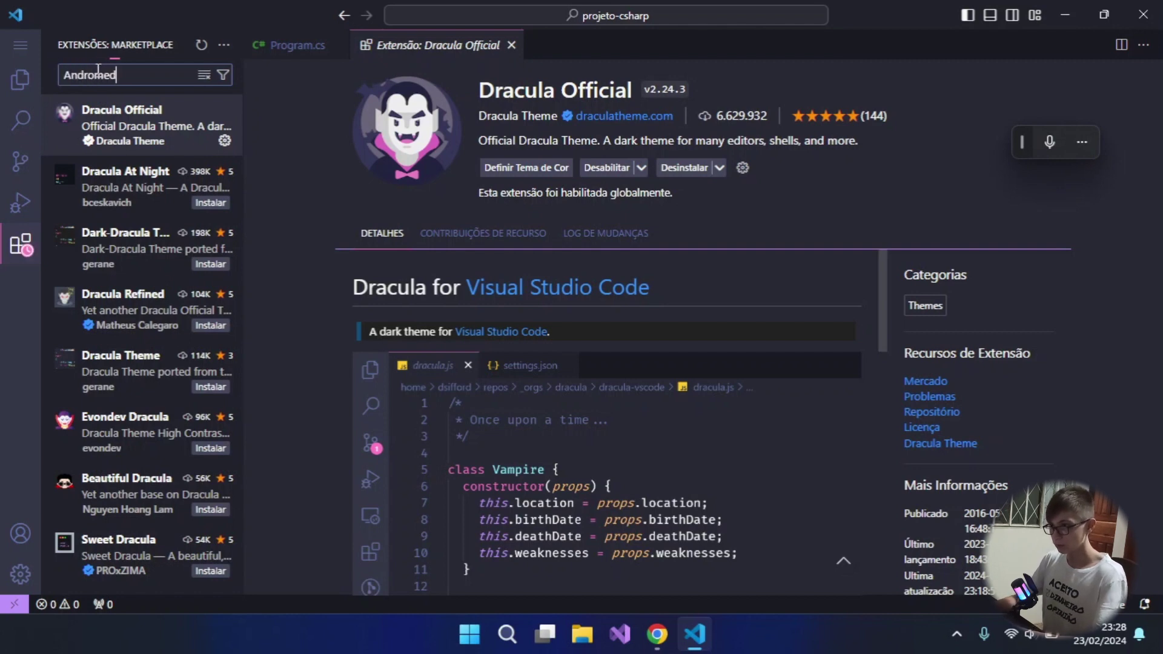
{"action": "type", "text": "a"}
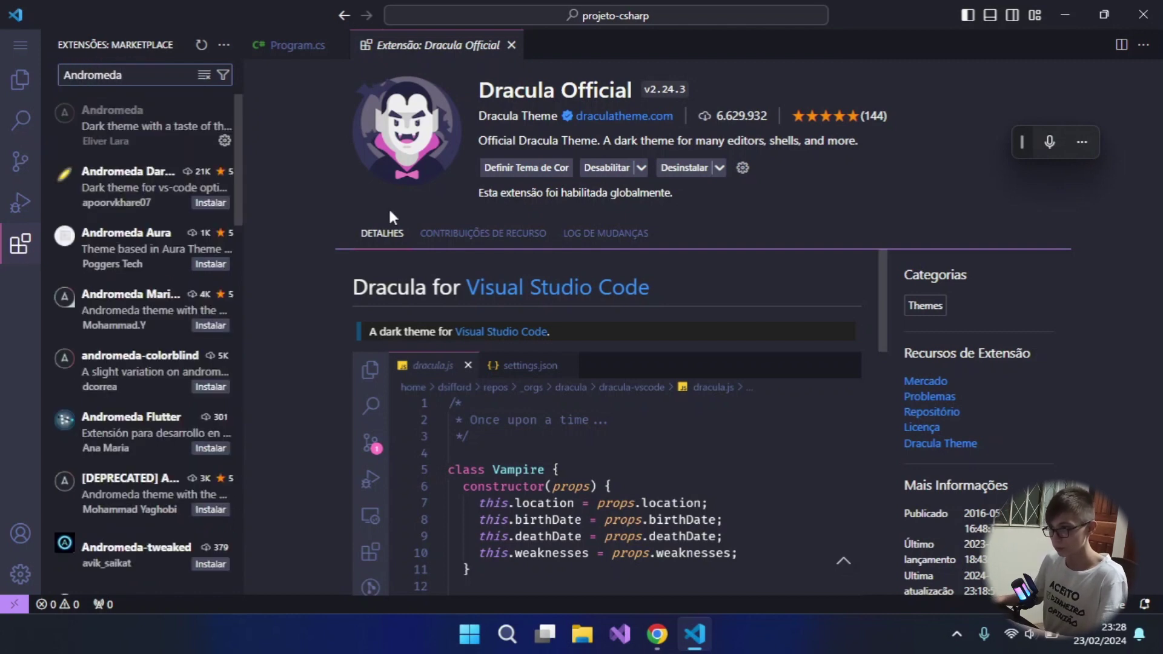
{"action": "left_click", "coordinate": [146, 124]}
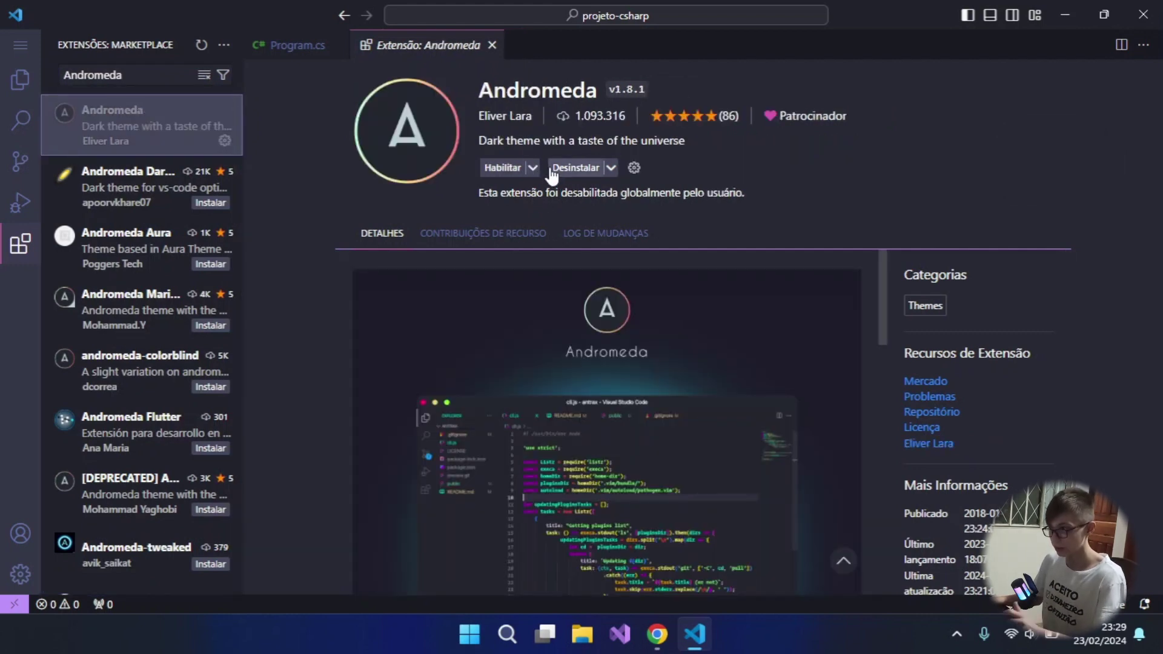
{"action": "left_click", "coordinate": [494, 169]}
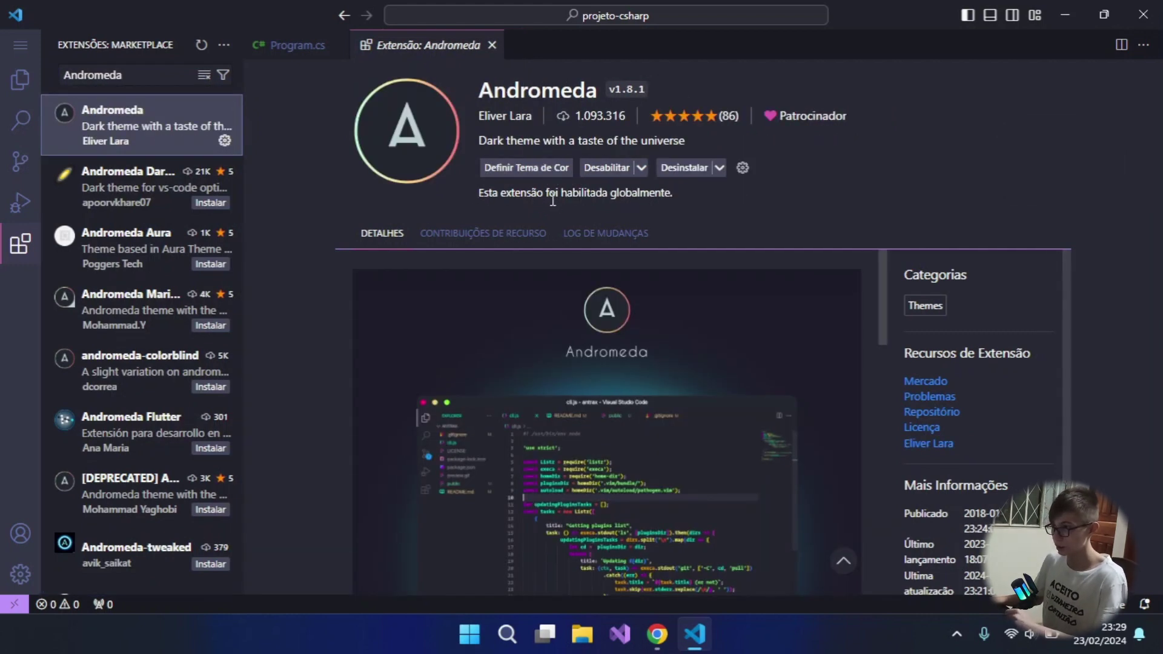
Preview the Andromeda theme variants and choose Andromeda Bordered as the color theme.
{"action": "left_click", "coordinate": [533, 176]}
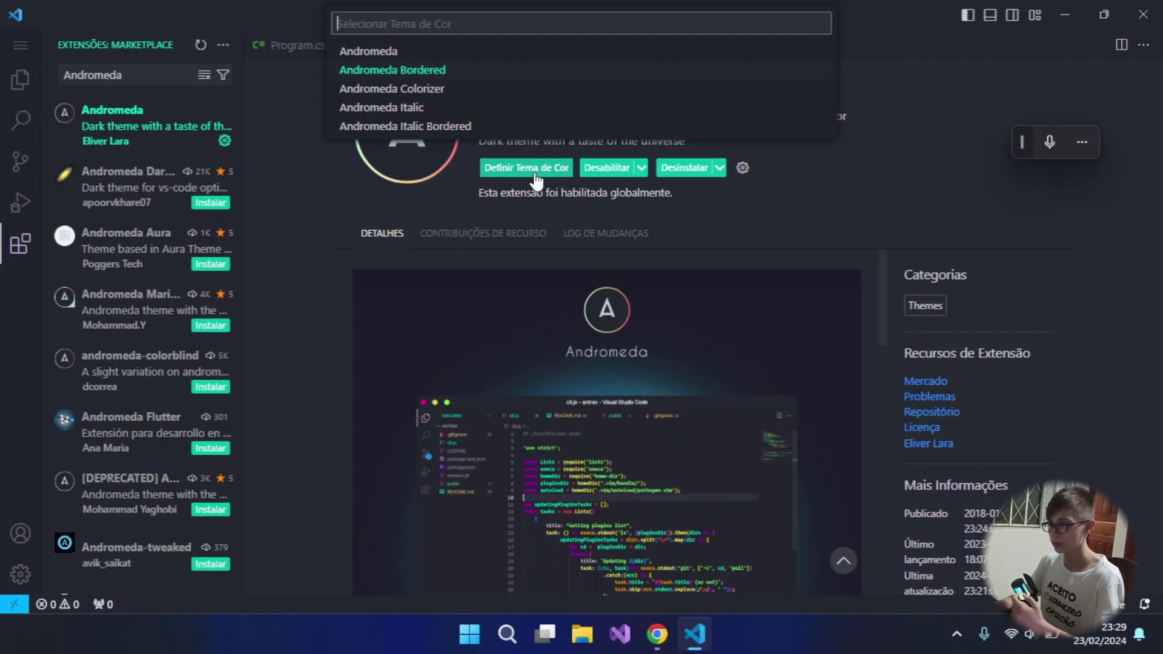
{"action": "key", "text": "Down"}
{"action": "key", "text": "Down"}
{"action": "key", "text": "Down"}
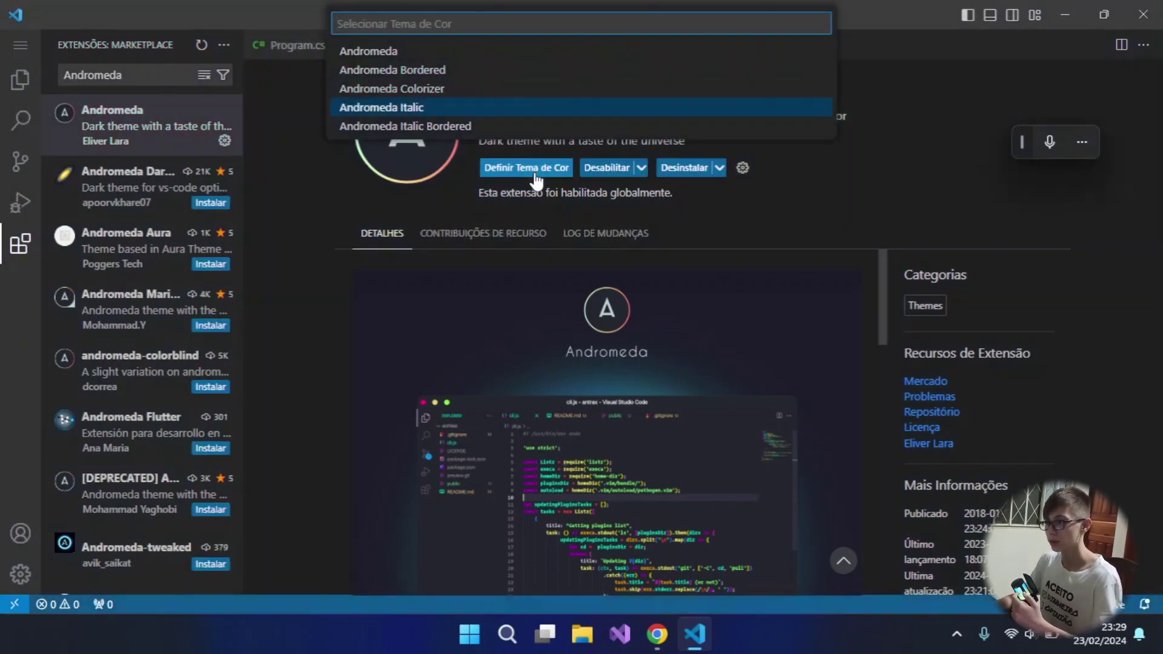
{"action": "key", "text": "Up"}
{"action": "key", "text": "Up"}
{"action": "key", "text": "Up"}
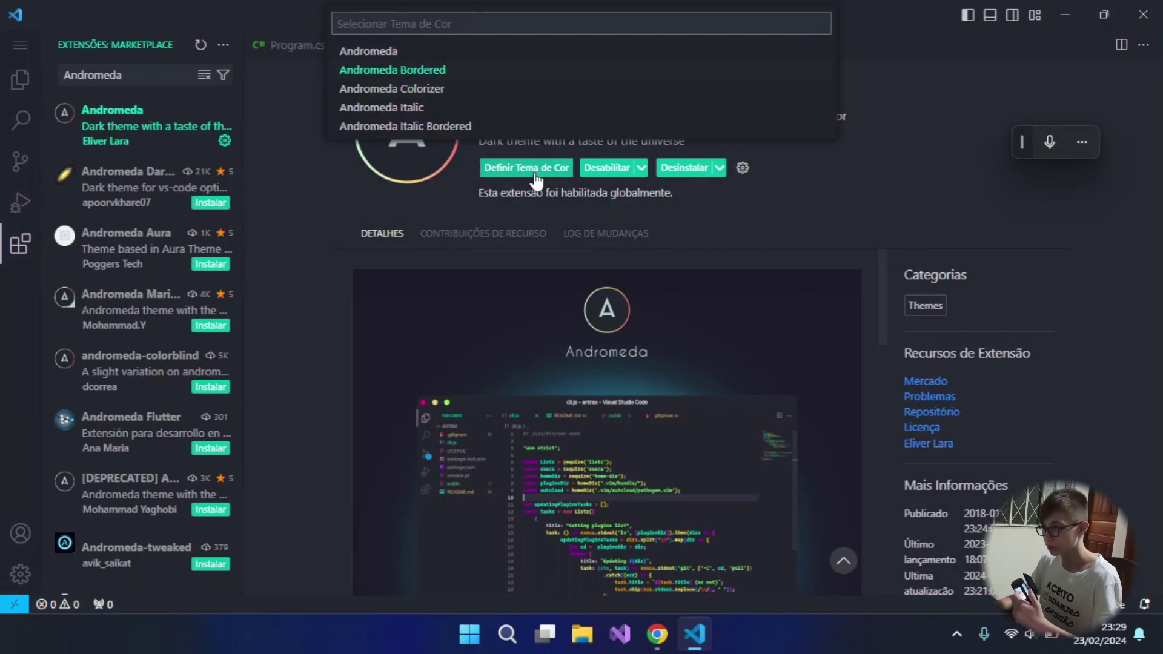
{"action": "key", "text": "Return"}
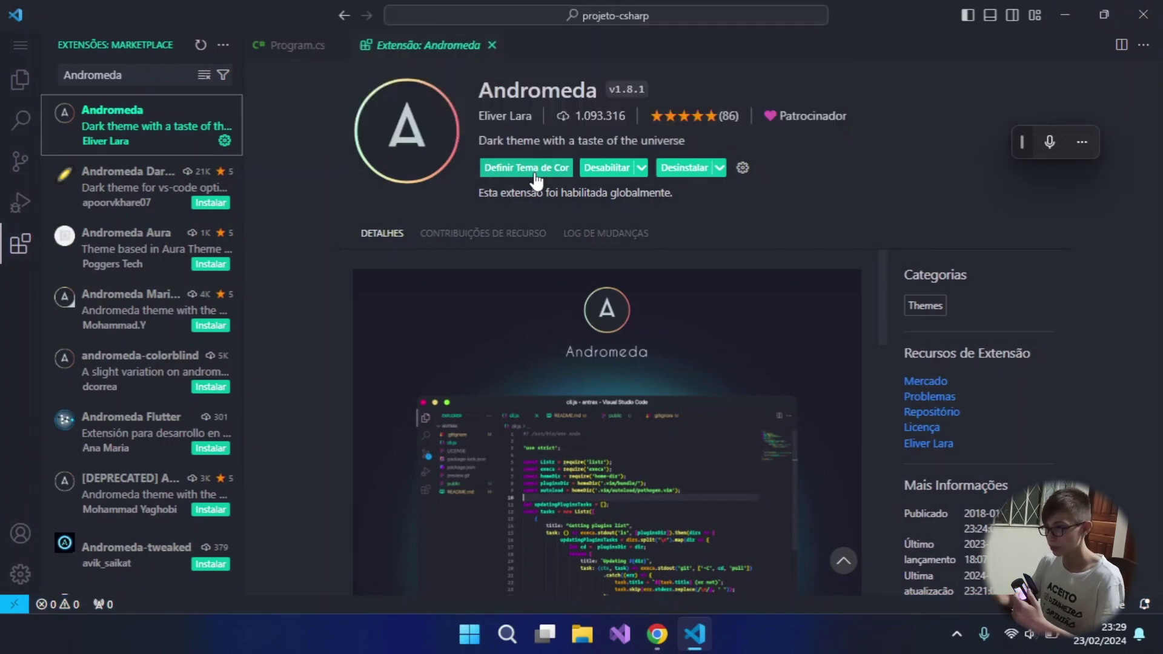
{"action": "double_click", "coordinate": [148, 70]}
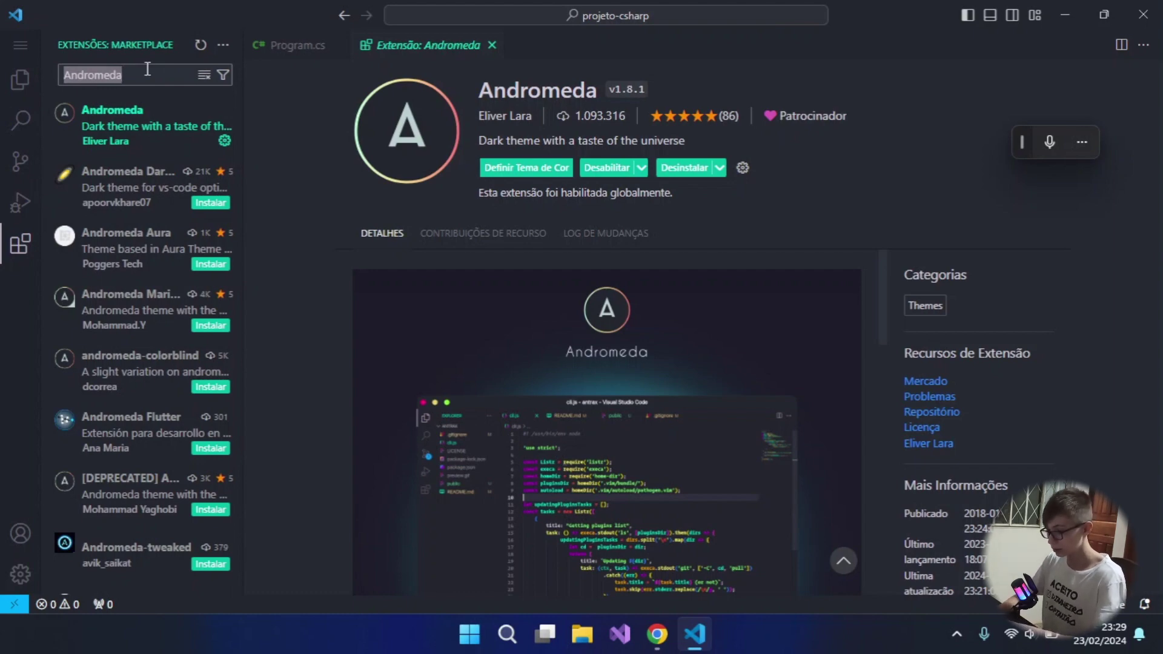
{"action": "type", "text": "@categor"}
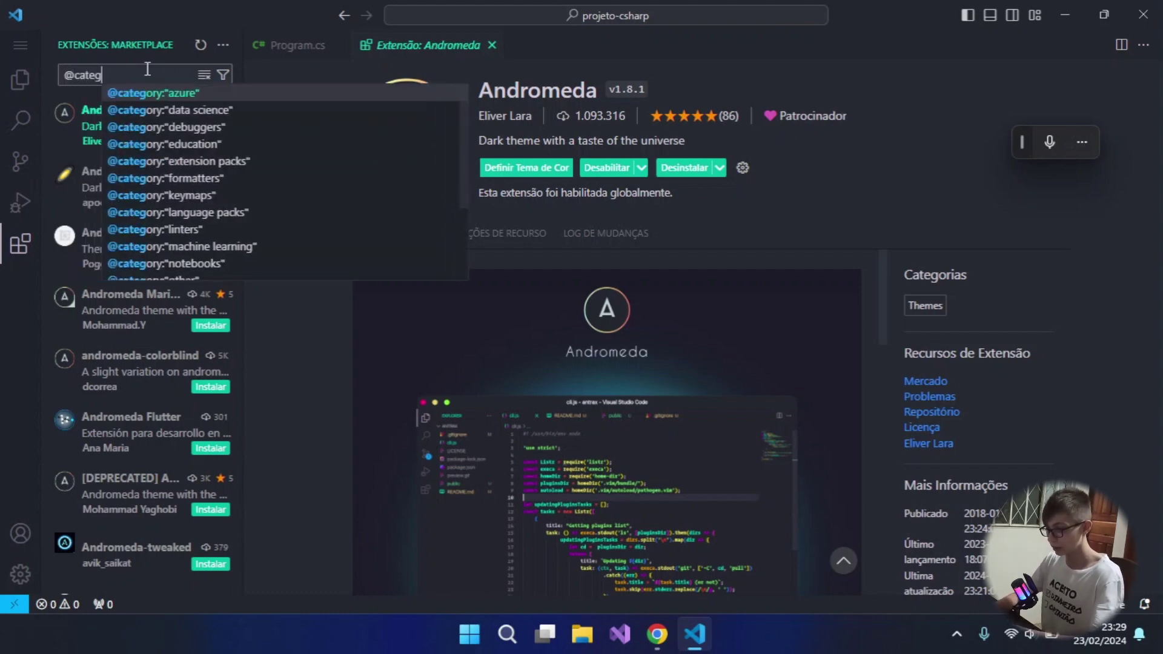
{"action": "key", "text": "Up"}
{"action": "key", "text": "Up"}
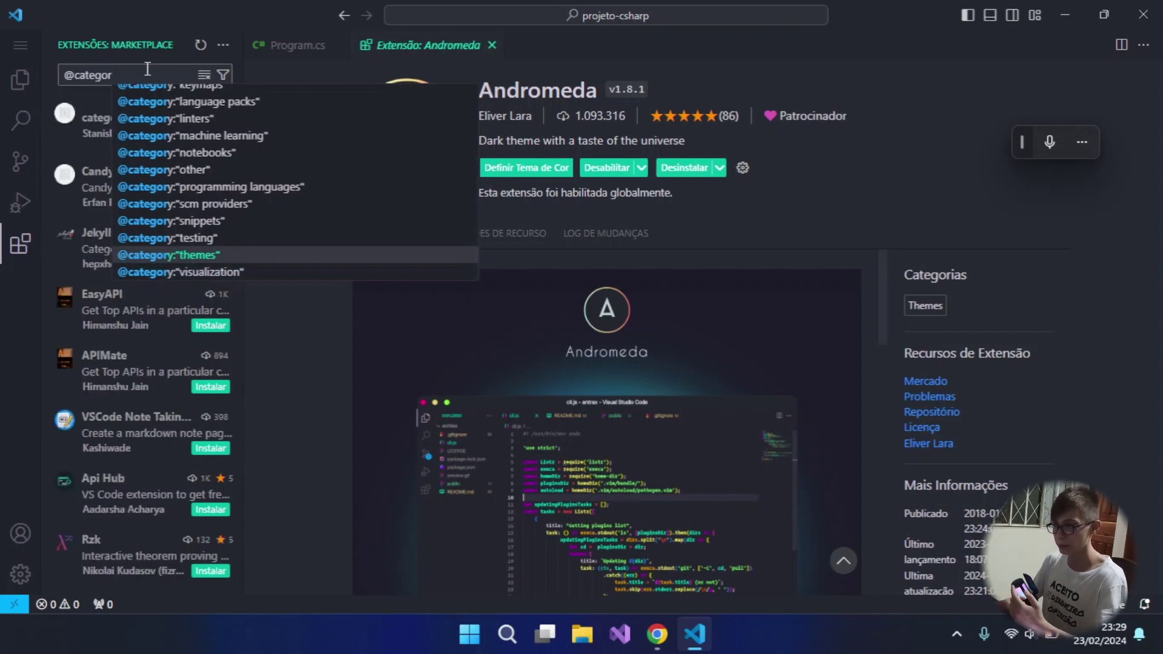
{"action": "key", "text": "Return"}
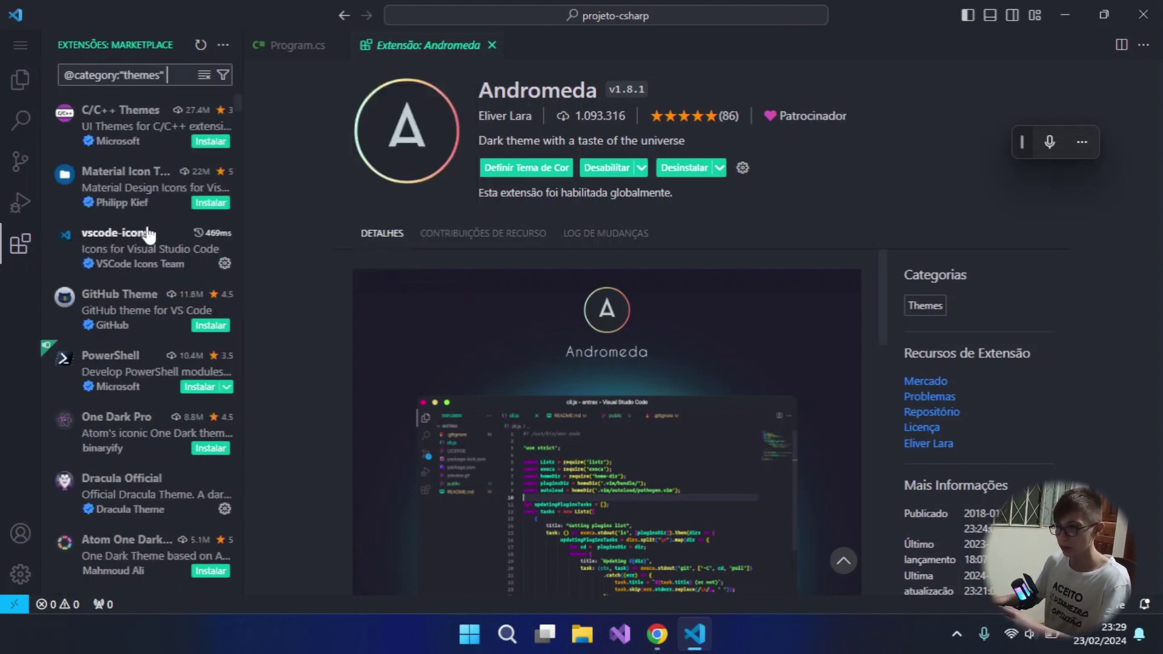
Browse the theme extensions in the filtered marketplace list and examine their names and descriptions.
{"action": "mouse_move", "coordinate": [72, 242]}
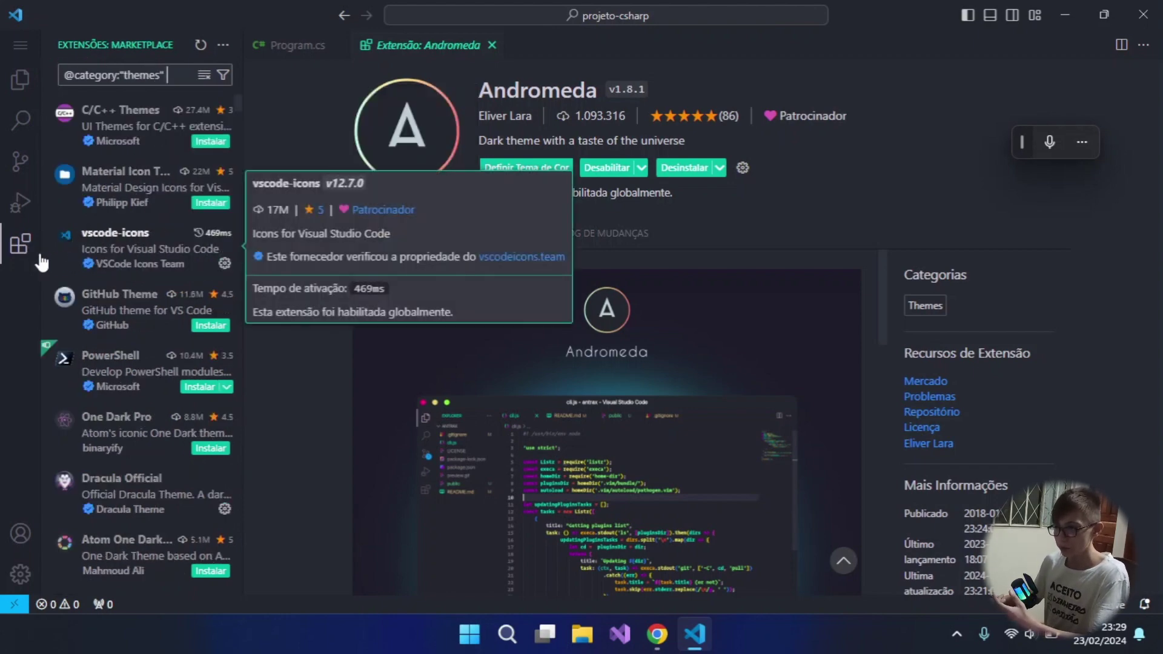
{"action": "scroll", "coordinate": [157, 387], "scroll_direction": "down", "scroll_amount": 1}
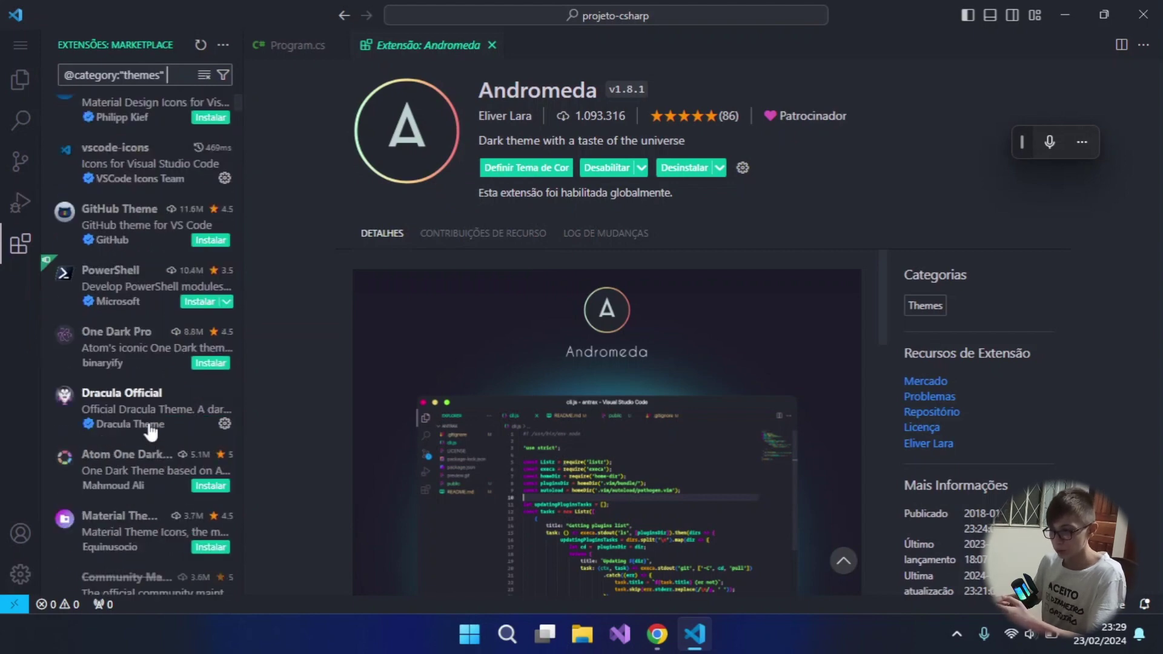
{"action": "scroll", "coordinate": [141, 418], "scroll_direction": "down", "scroll_amount": 2}
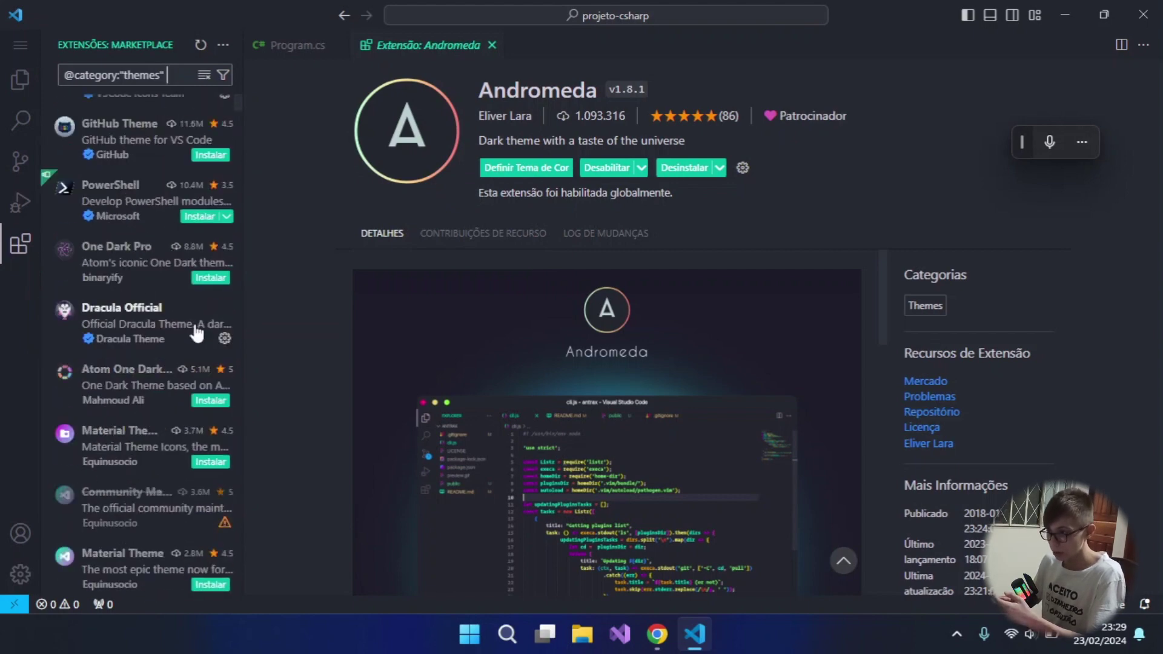
{"action": "scroll", "coordinate": [121, 424], "scroll_direction": "down", "scroll_amount": 1}
{"action": "scroll", "coordinate": [145, 531], "scroll_direction": "down", "scroll_amount": 4}
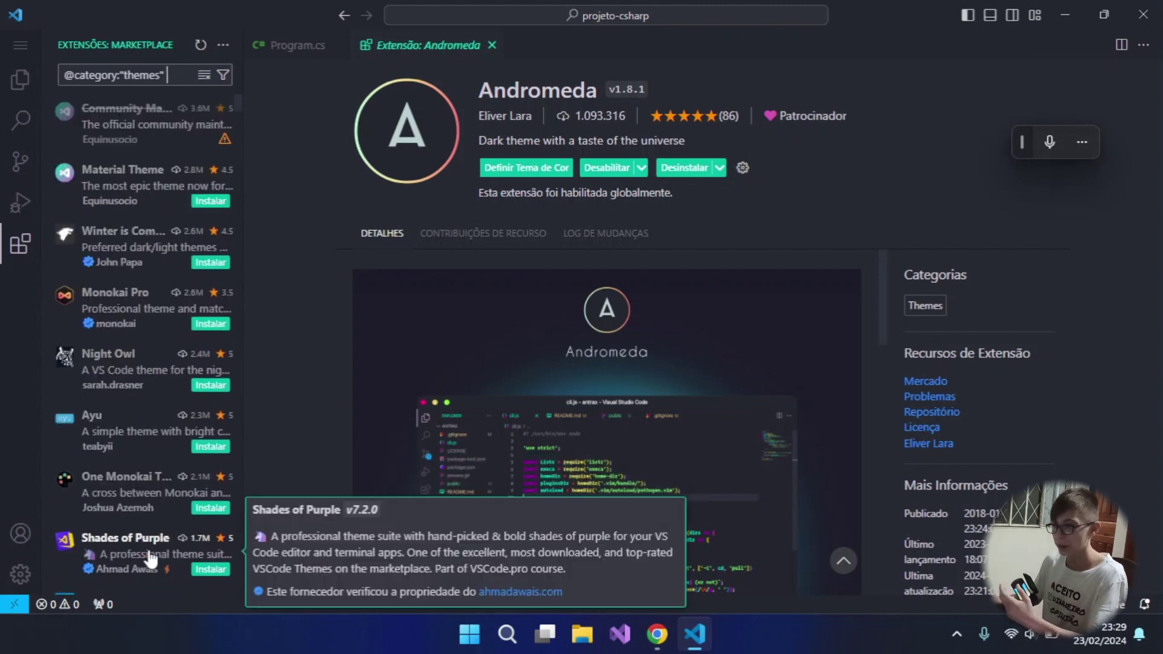
{"action": "scroll", "coordinate": [152, 550], "scroll_direction": "down", "scroll_amount": 5}
{"action": "scroll", "coordinate": [147, 550], "scroll_direction": "down", "scroll_amount": 4}
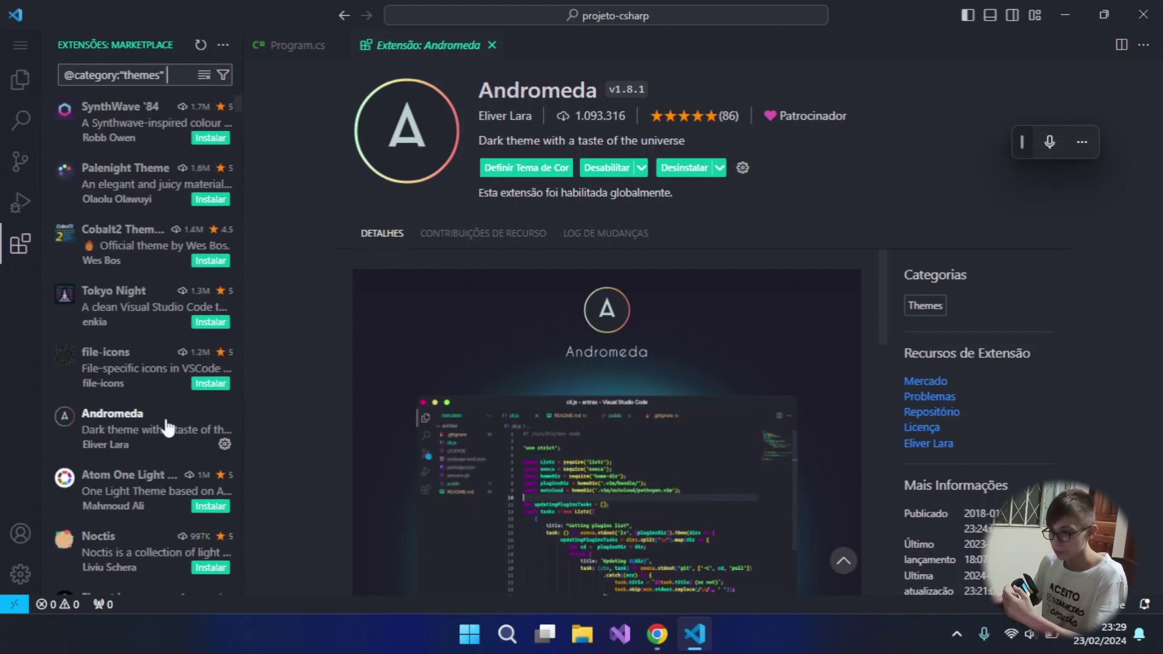
{"action": "scroll", "coordinate": [134, 387], "scroll_direction": "down", "scroll_amount": 5}
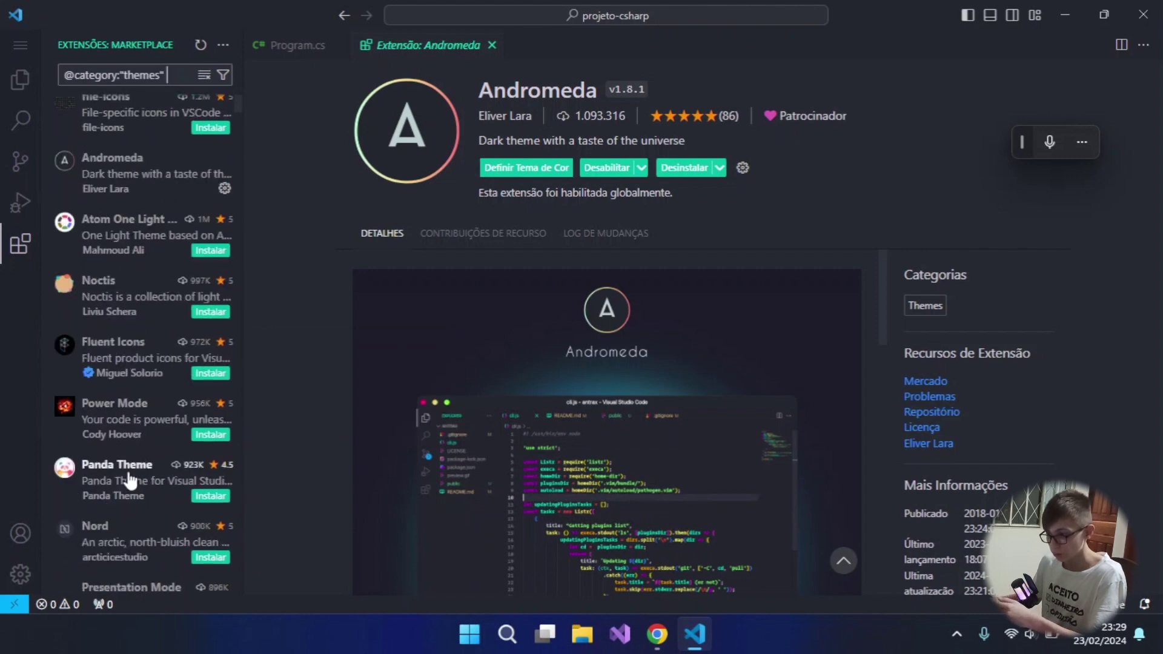
Find Omni Theme in the filtered theme extensions, install it and apply Omni as the color theme.
{"action": "scroll", "coordinate": [164, 526], "scroll_direction": "down", "scroll_amount": 1}
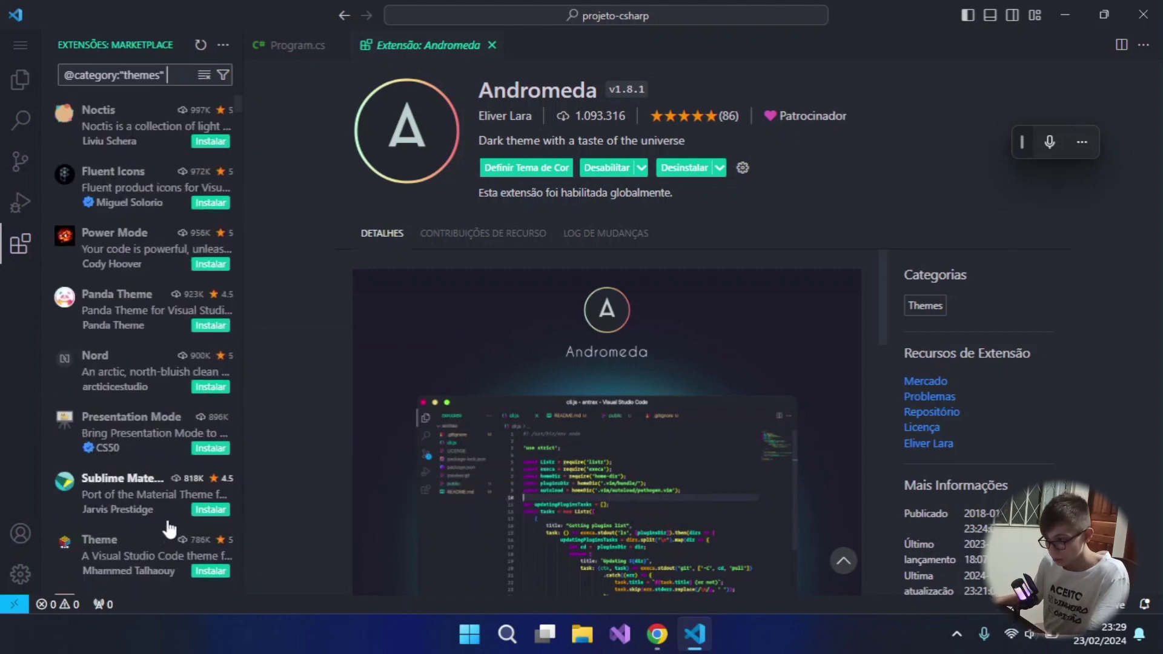
{"action": "scroll", "coordinate": [164, 526], "scroll_direction": "down", "scroll_amount": 1}
{"action": "scroll", "coordinate": [164, 521], "scroll_direction": "down", "scroll_amount": 1}
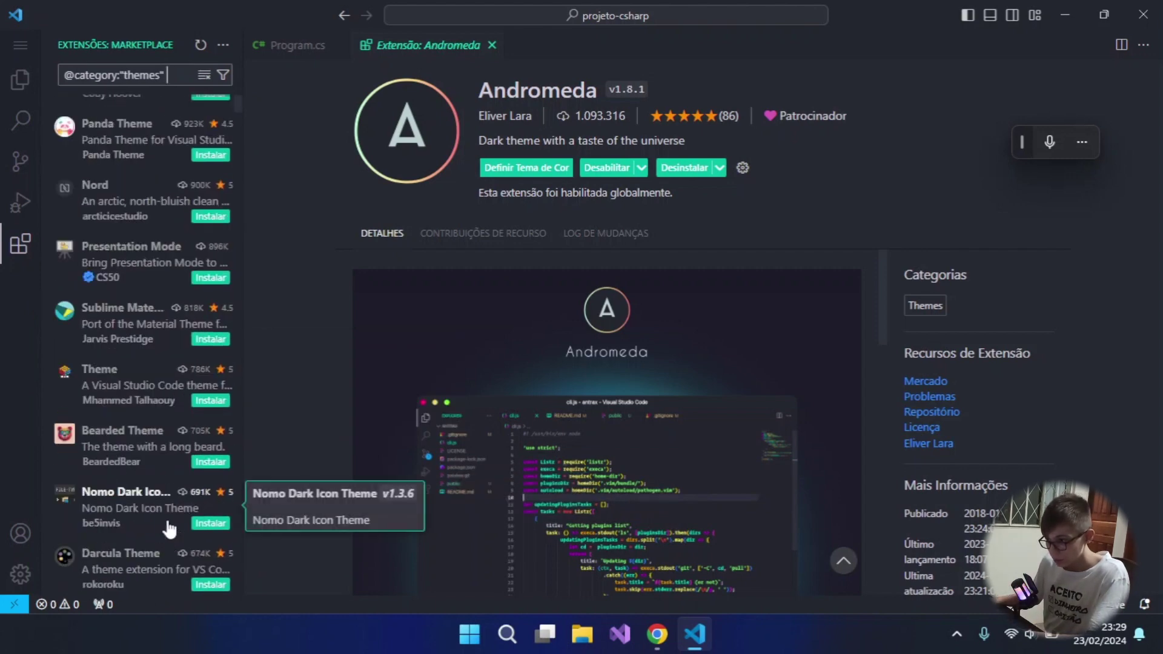
{"action": "scroll", "coordinate": [167, 525], "scroll_direction": "down", "scroll_amount": 1}
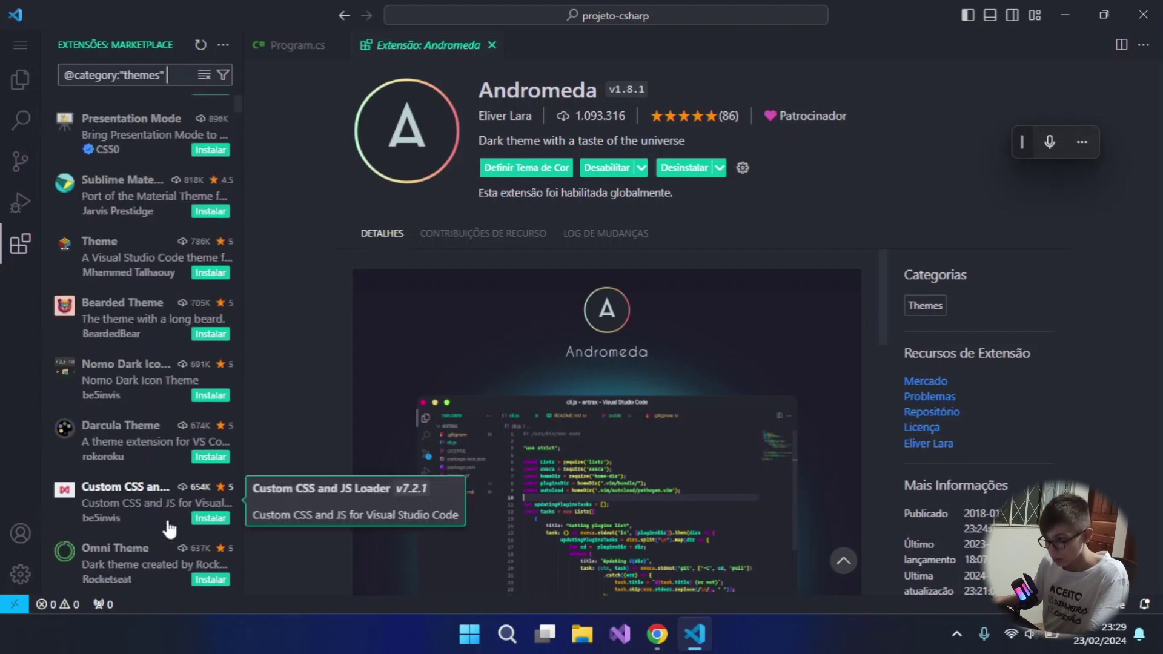
{"action": "scroll", "coordinate": [167, 521], "scroll_direction": "down", "scroll_amount": 2}
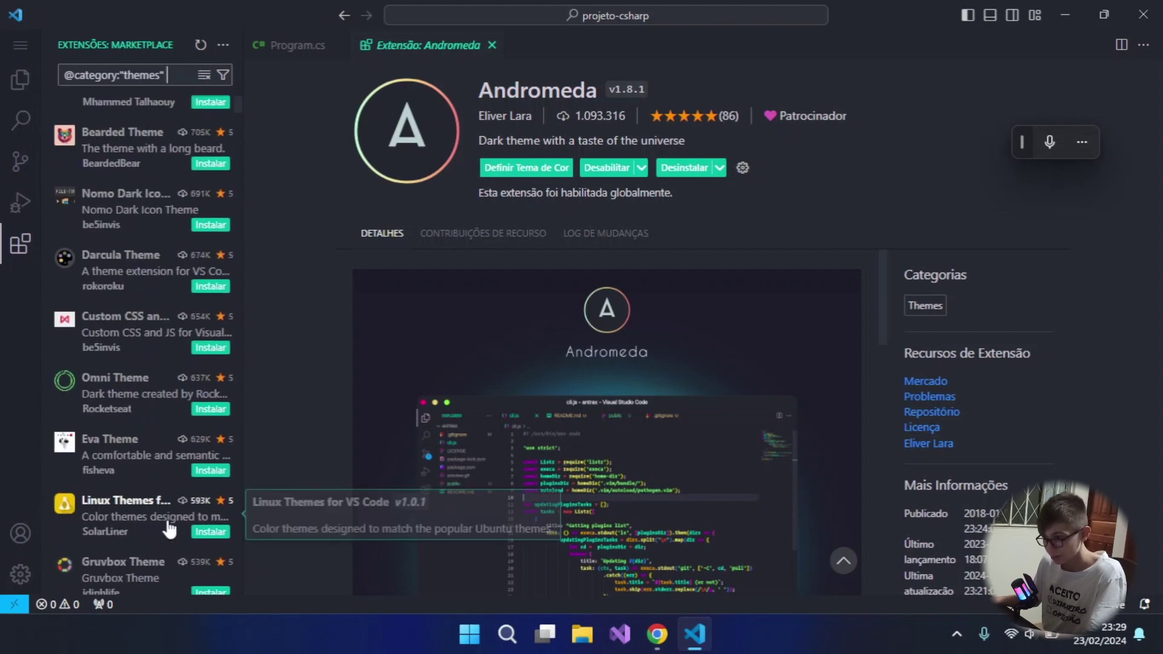
{"action": "scroll", "coordinate": [166, 529], "scroll_direction": "down", "scroll_amount": 1}
{"action": "left_click", "coordinate": [81, 306]}
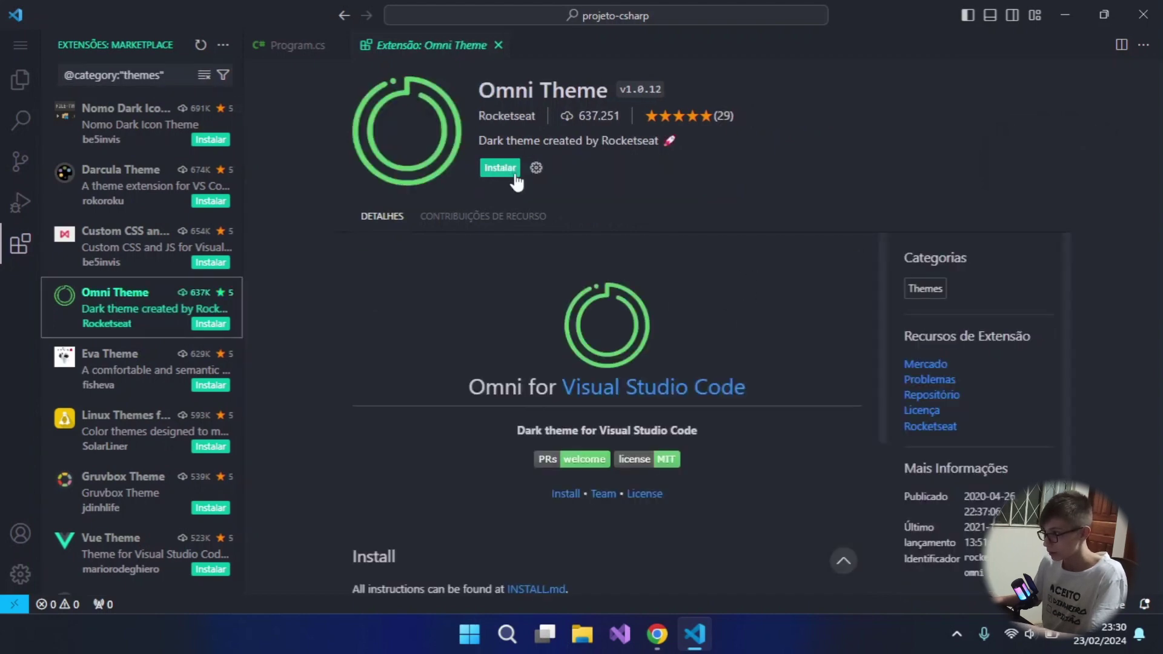
{"action": "left_click", "coordinate": [505, 167]}
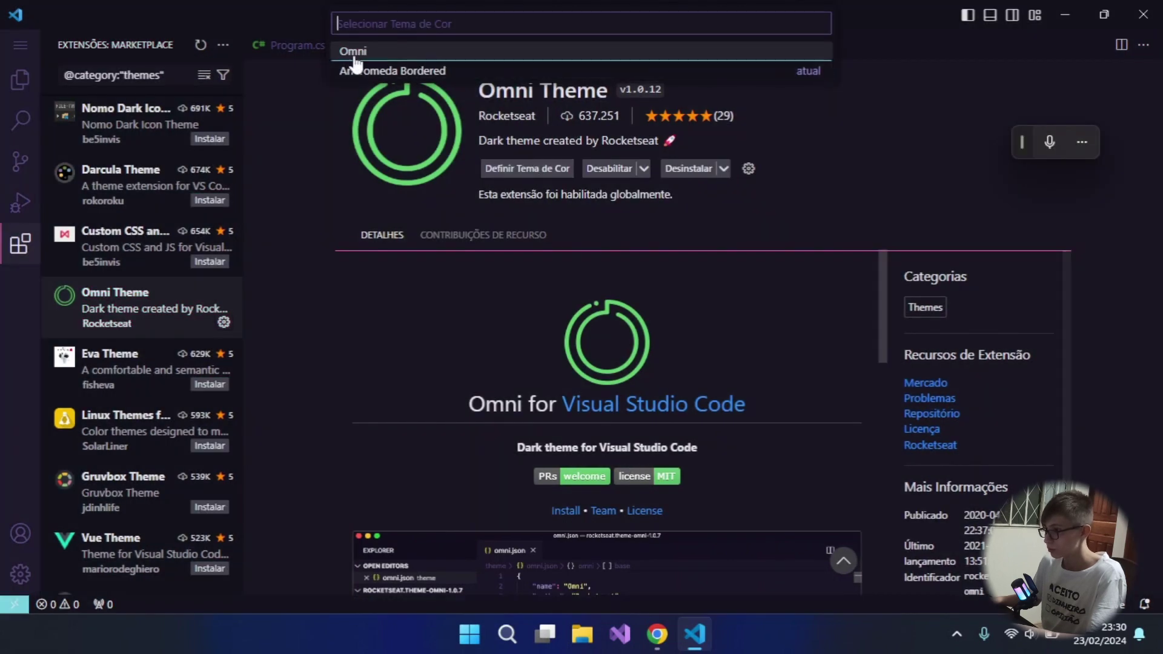
{"action": "left_click", "coordinate": [354, 54]}
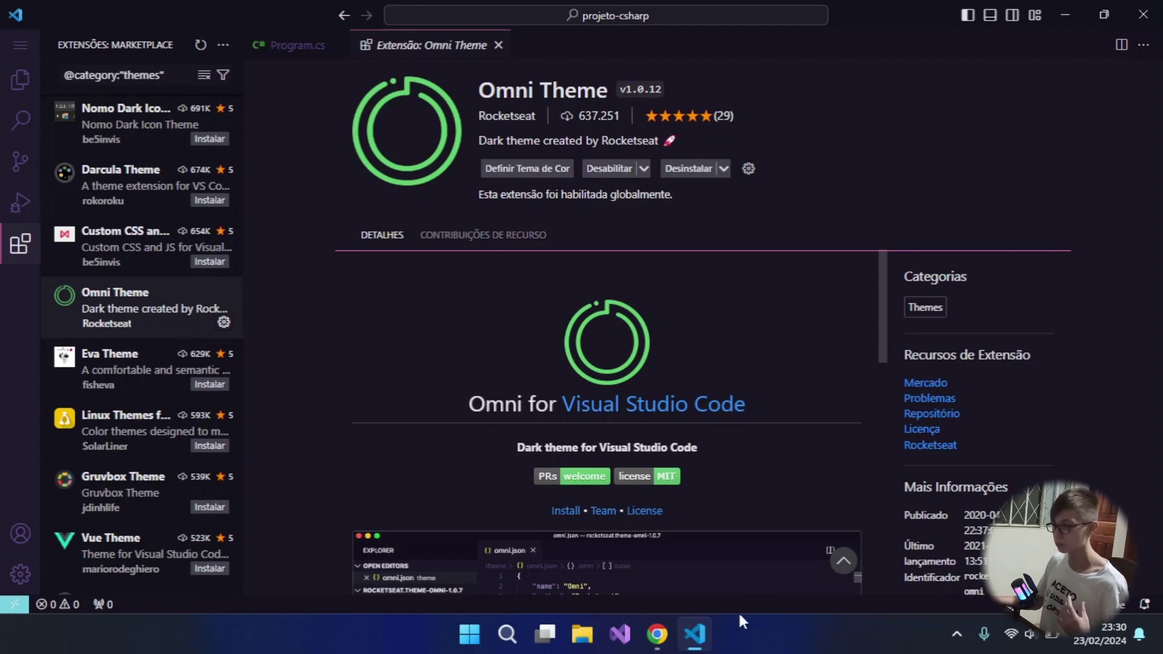
Switch to Chrome and search for "vscode dev" in a new tab to open the vscode.dev web editor.
{"action": "left_click", "coordinate": [659, 634]}
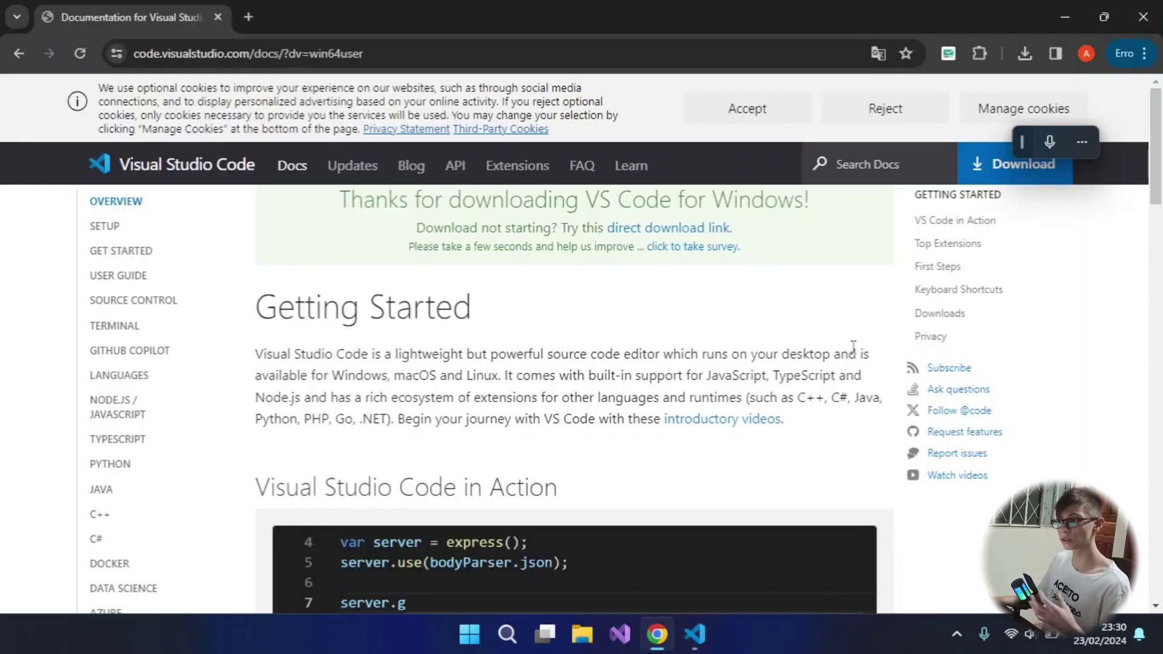
{"action": "left_click", "coordinate": [248, 16]}
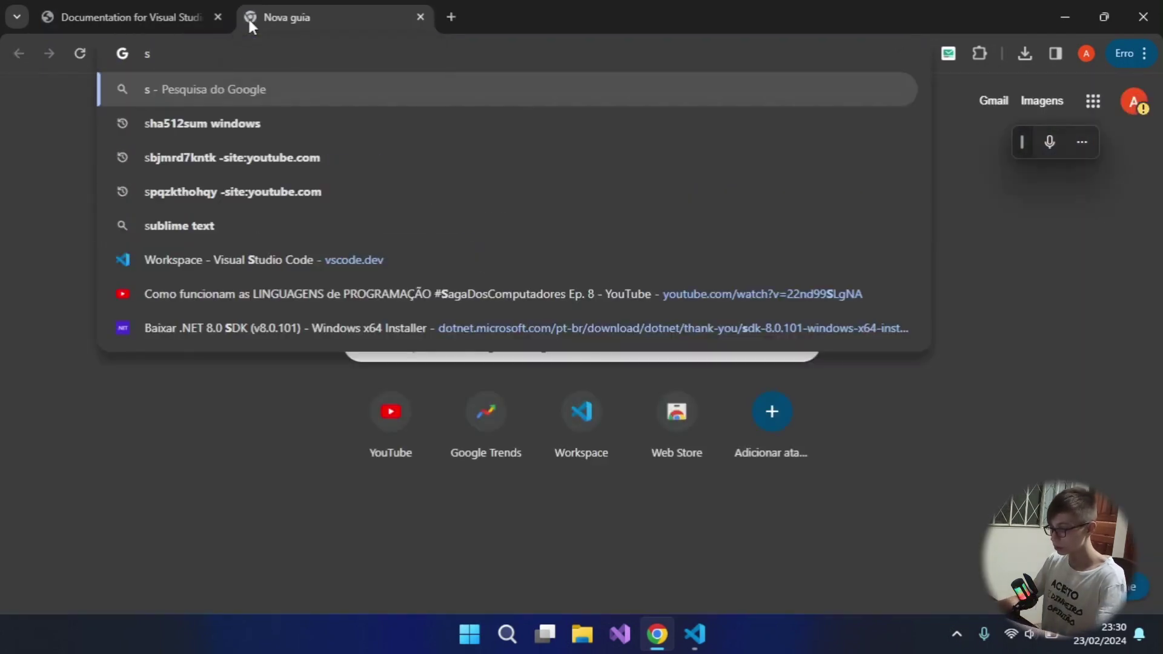
{"action": "key", "text": "BackSpace"}
{"action": "type", "text": "vscode dev"}
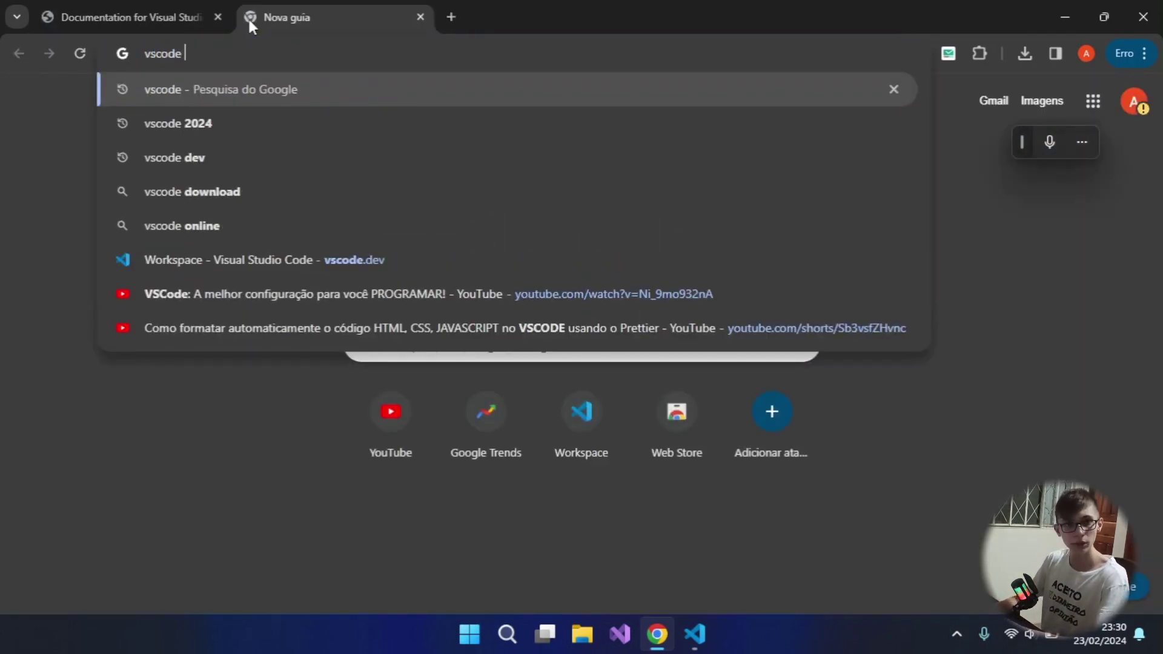
{"action": "key", "text": "Return"}
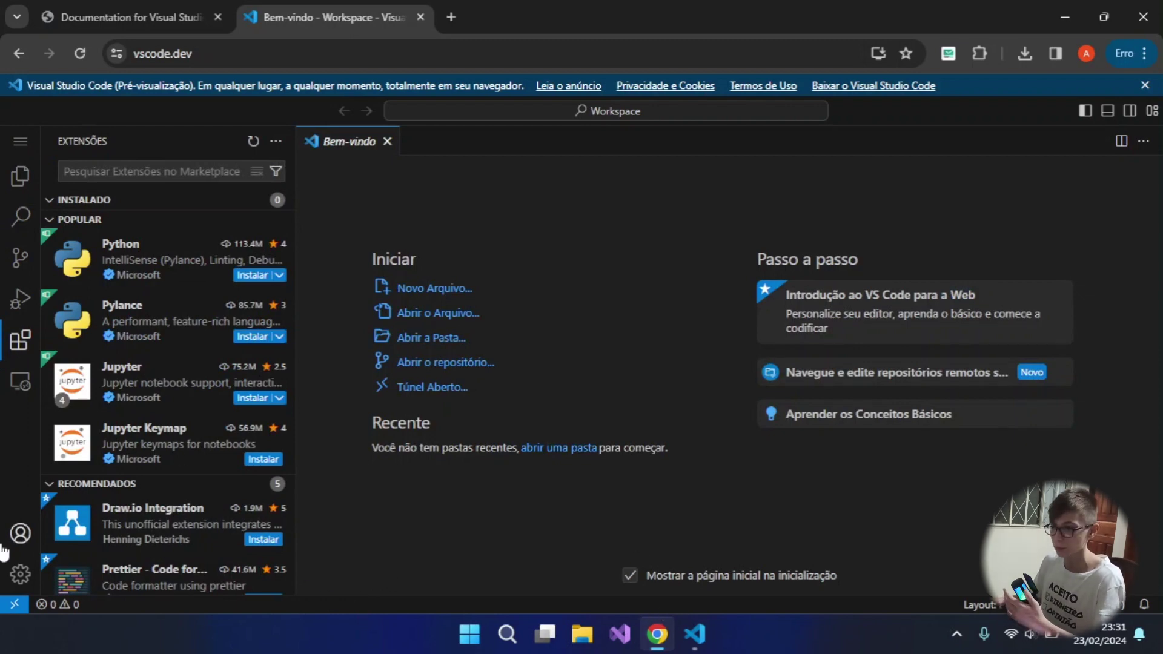
Browse the popular extensions in the web editor and examine the Jupyter extension's details and its extension pack.
{"action": "scroll", "coordinate": [141, 316], "scroll_direction": "down", "scroll_amount": 2}
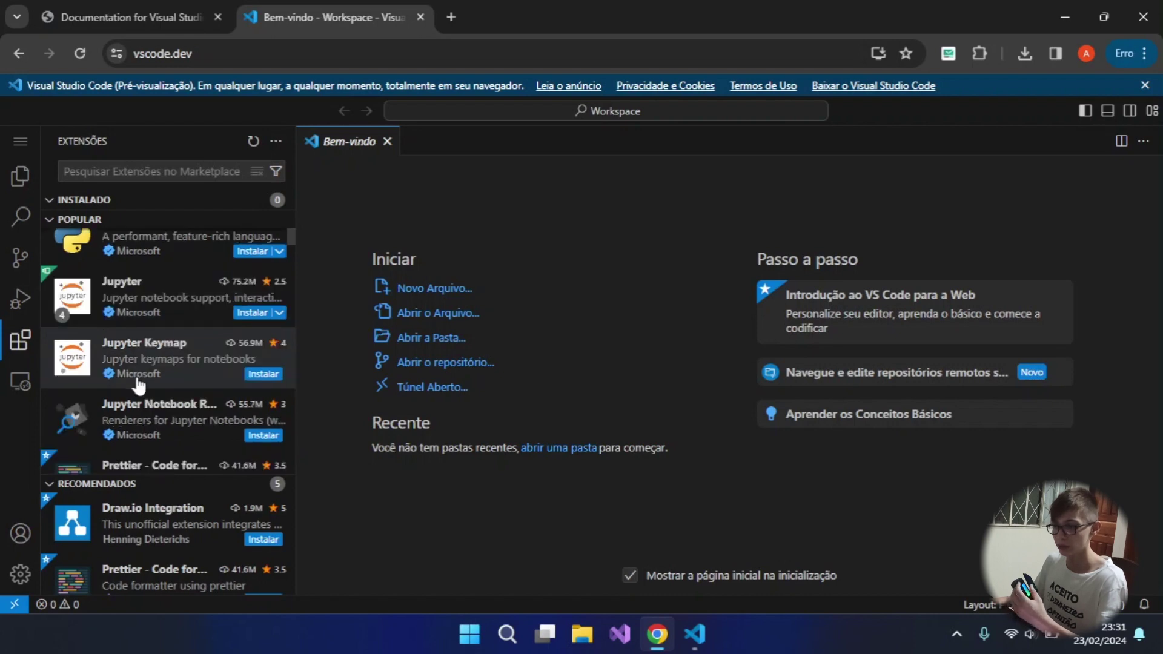
{"action": "scroll", "coordinate": [100, 300], "scroll_direction": "up", "scroll_amount": 2}
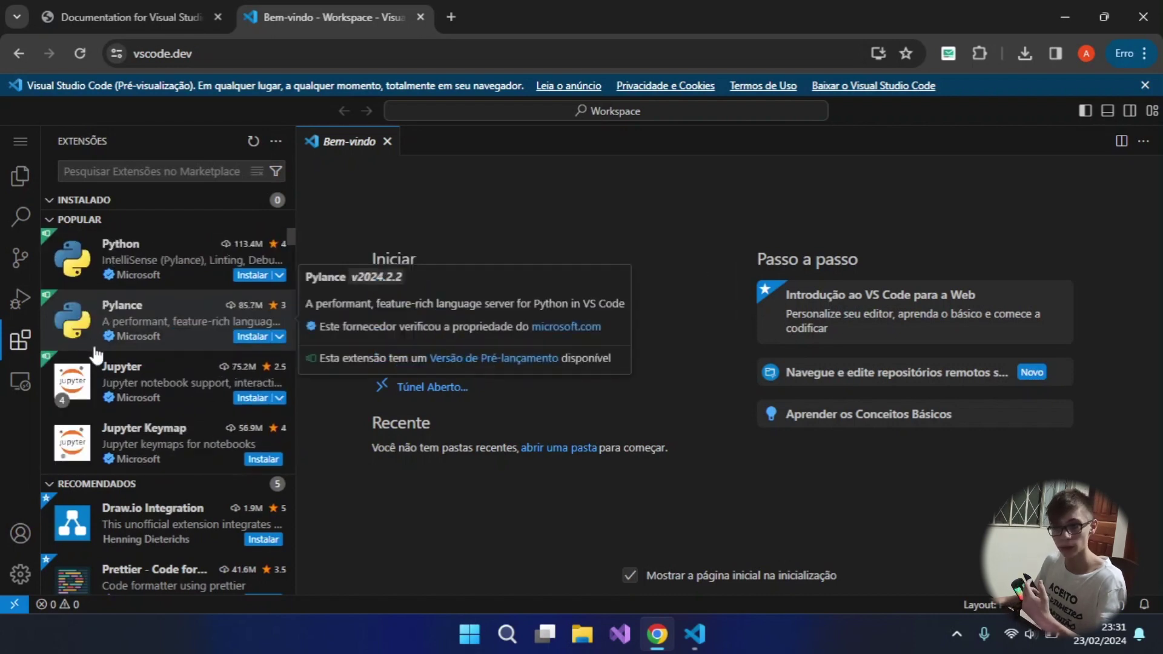
{"action": "left_click", "coordinate": [126, 383]}
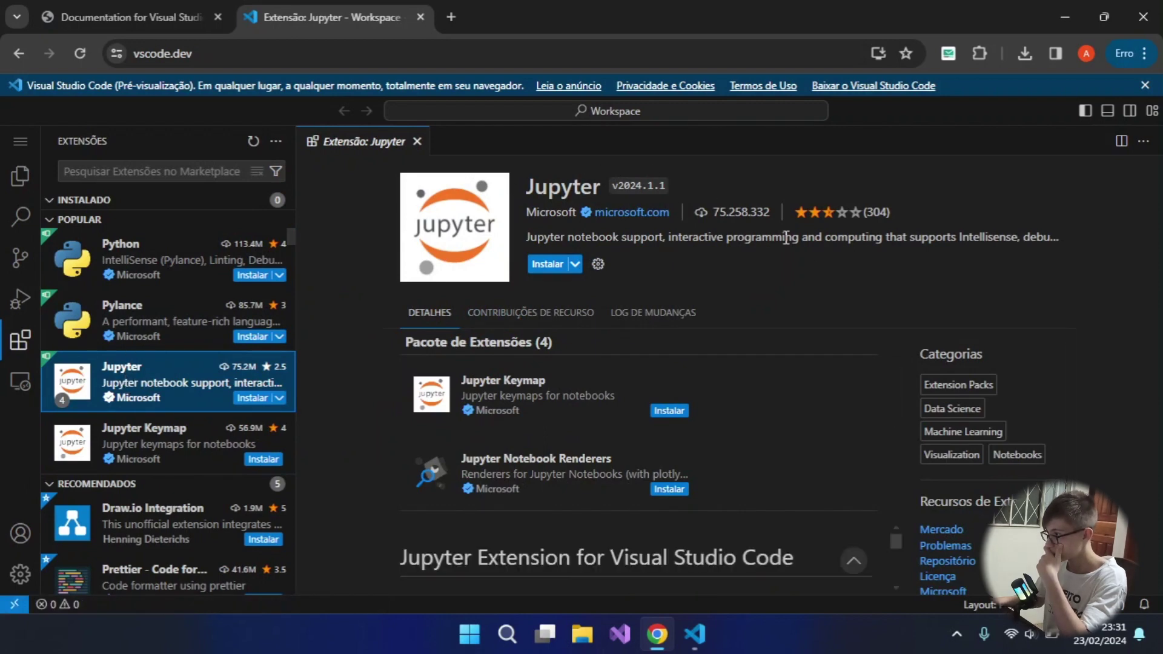
{"action": "scroll", "coordinate": [724, 459], "scroll_direction": "down", "scroll_amount": 3}
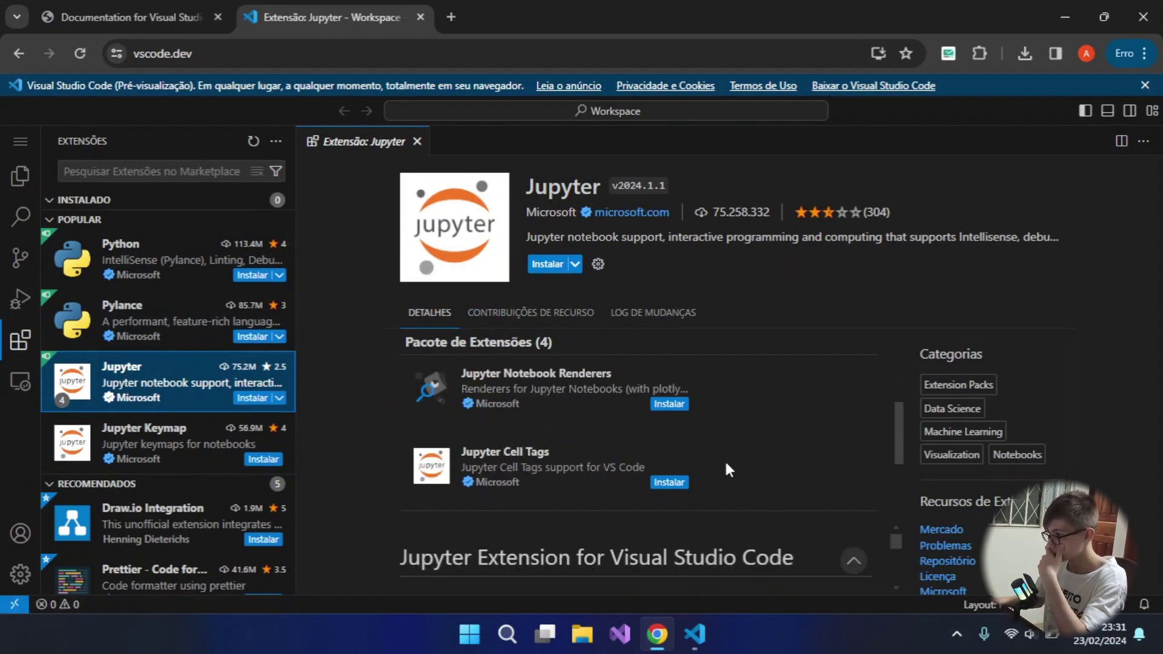
{"action": "scroll", "coordinate": [171, 338], "scroll_direction": "down", "scroll_amount": 2}
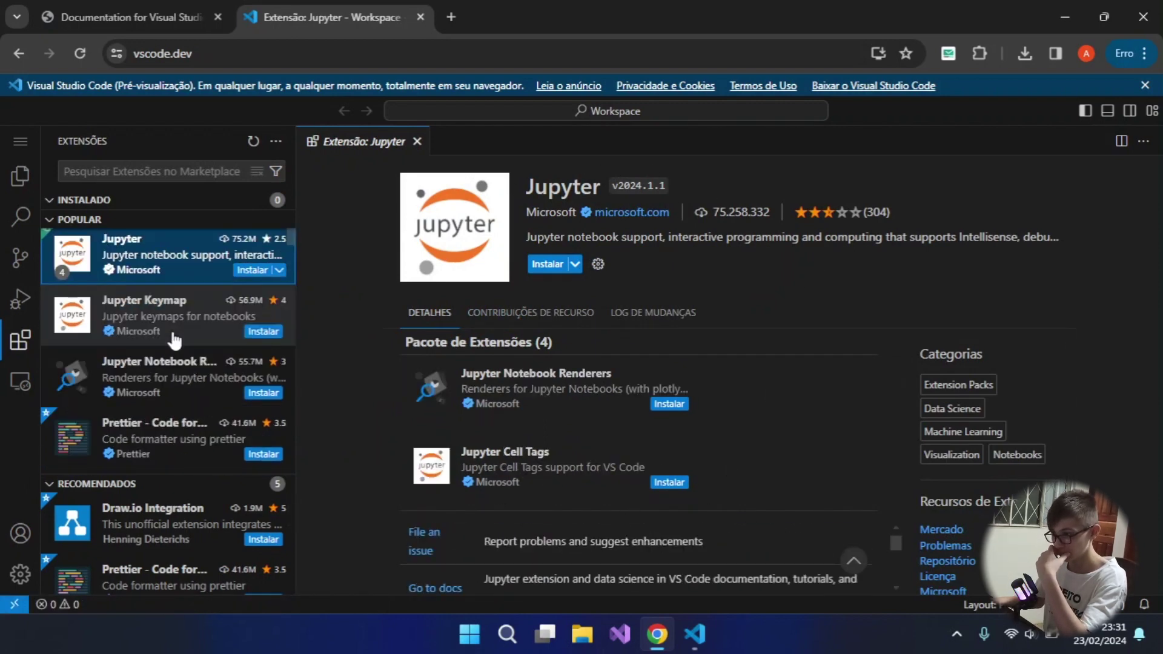
View the Prettier - Code formatter extension's details and check the web editor's account options.
{"action": "left_click", "coordinate": [177, 453]}
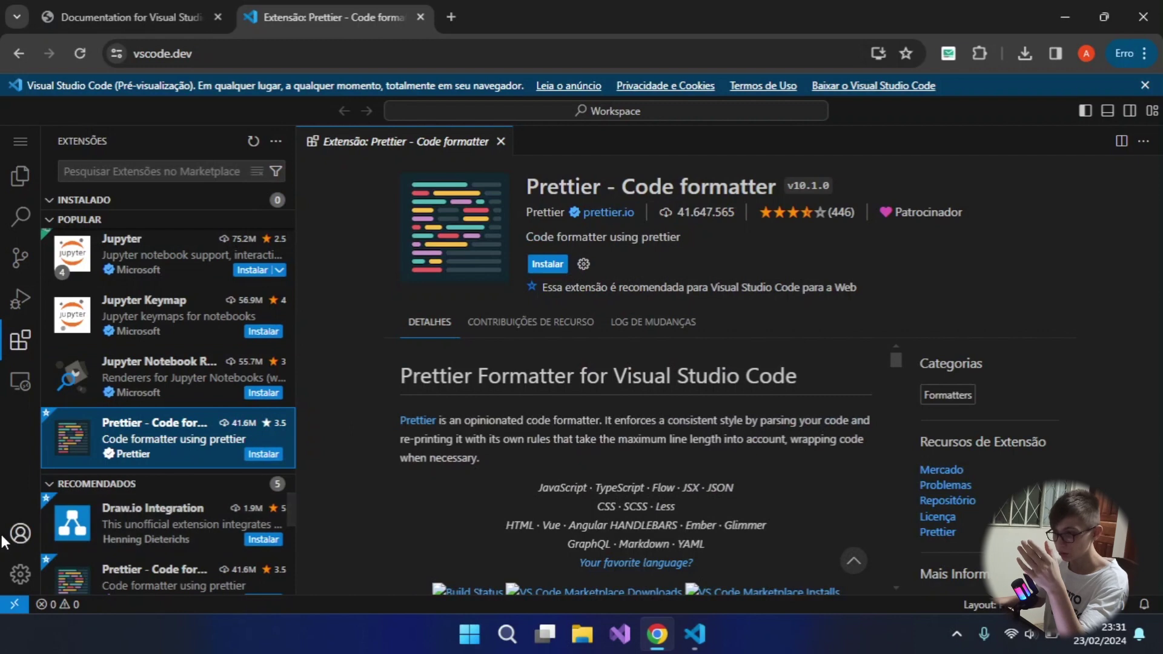
{"action": "left_click", "coordinate": [23, 537]}
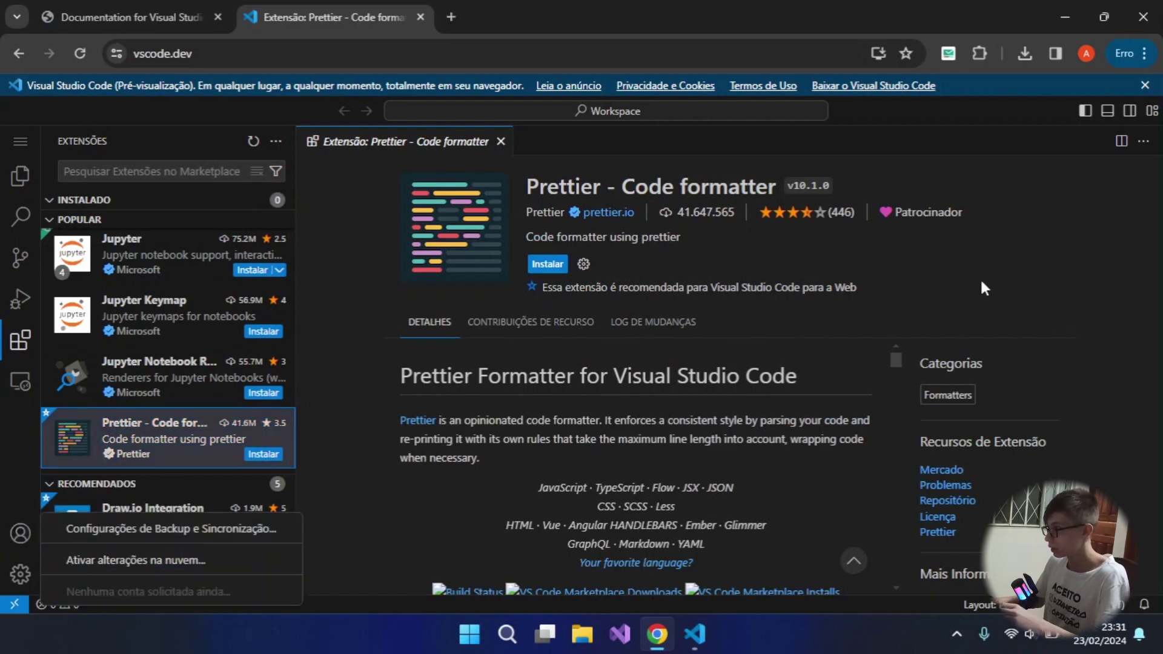
{"action": "left_click", "coordinate": [1019, 268]}
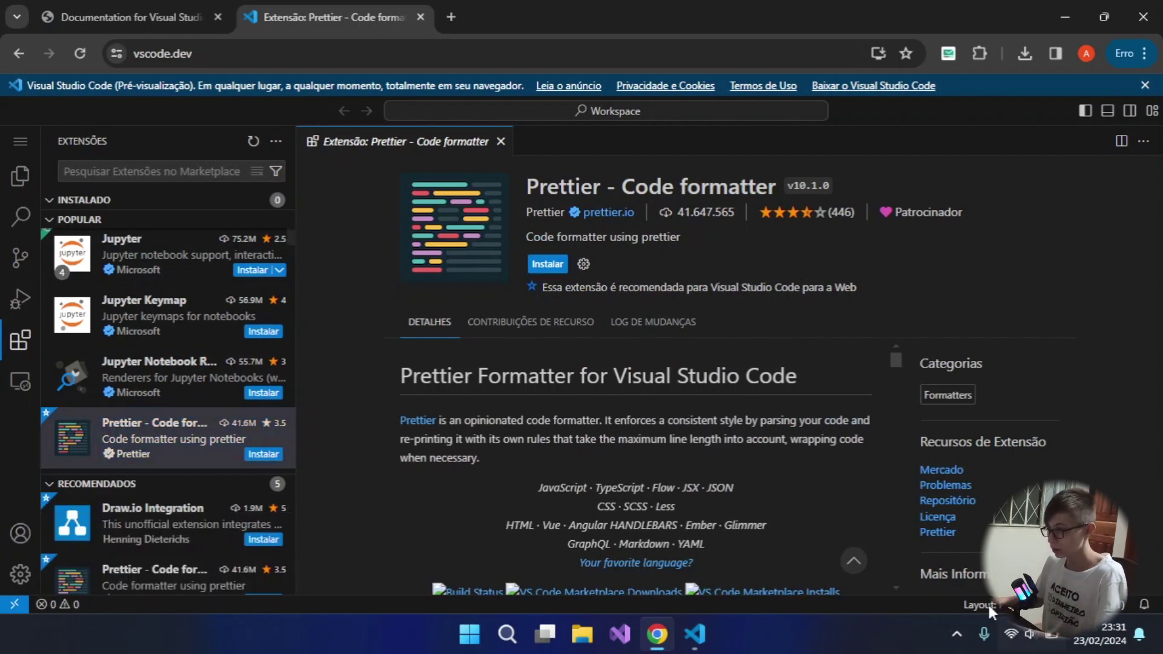